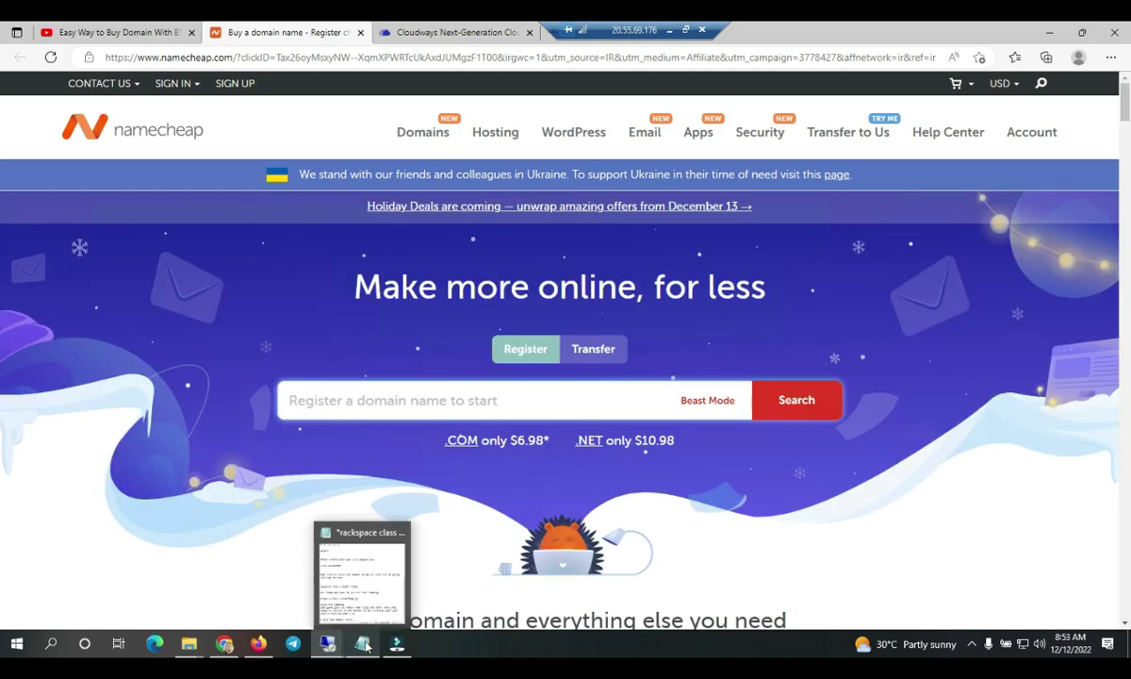
- Bring the Notepad tutorial notes back up over the Namecheap home page
left_click(364, 641)
- Append the note asking viewers to use the link, followed by 'Its an Affiliate link'
type("pls ")
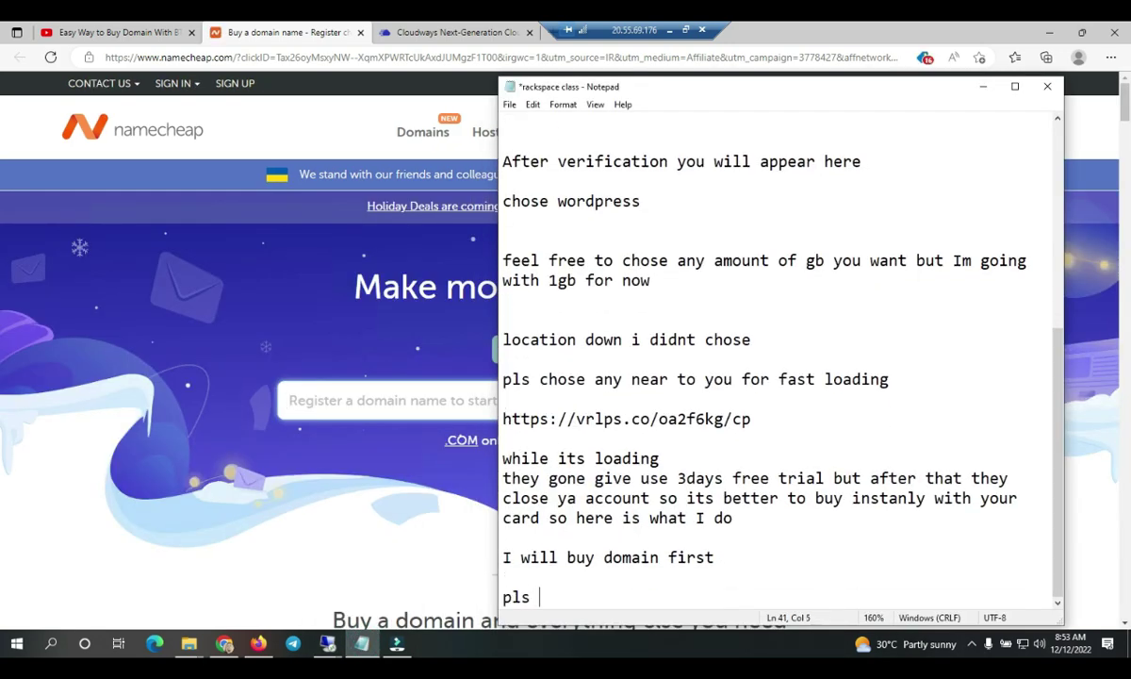
type("use the link ")
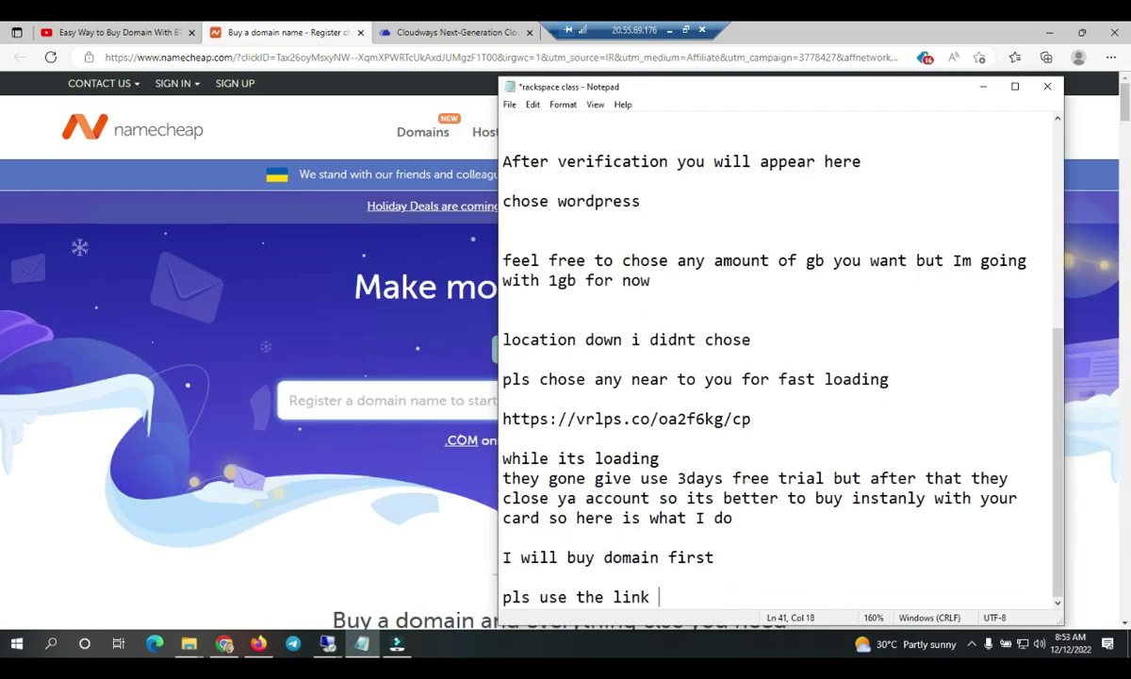
type("in that vide")
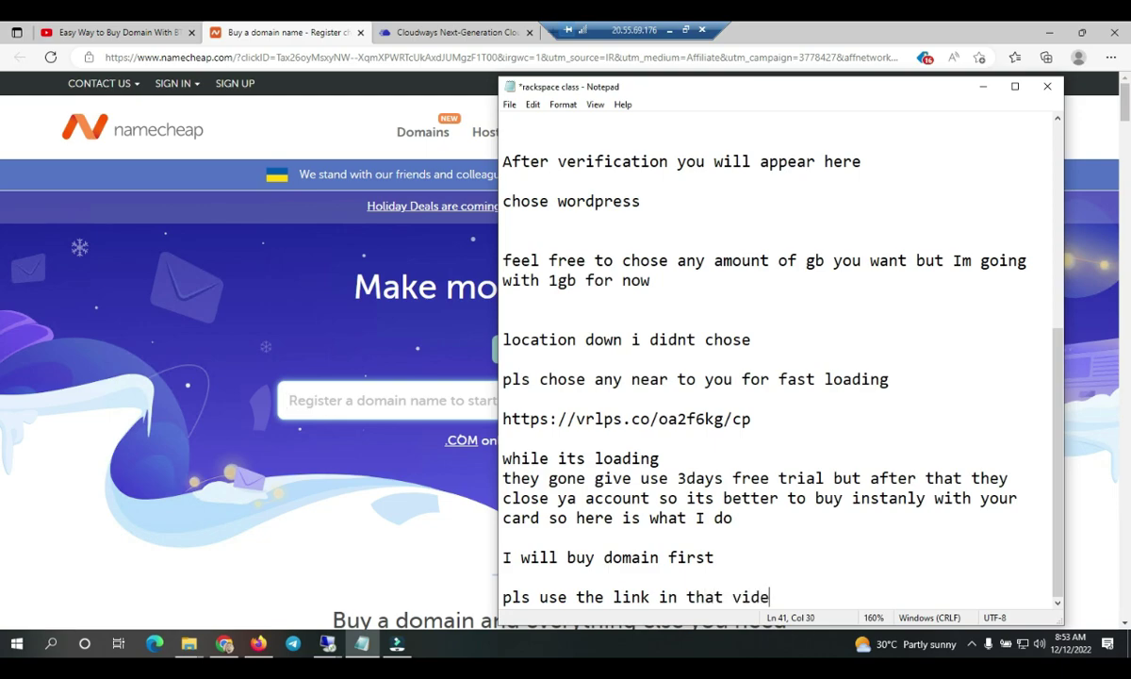
type("o to support ")
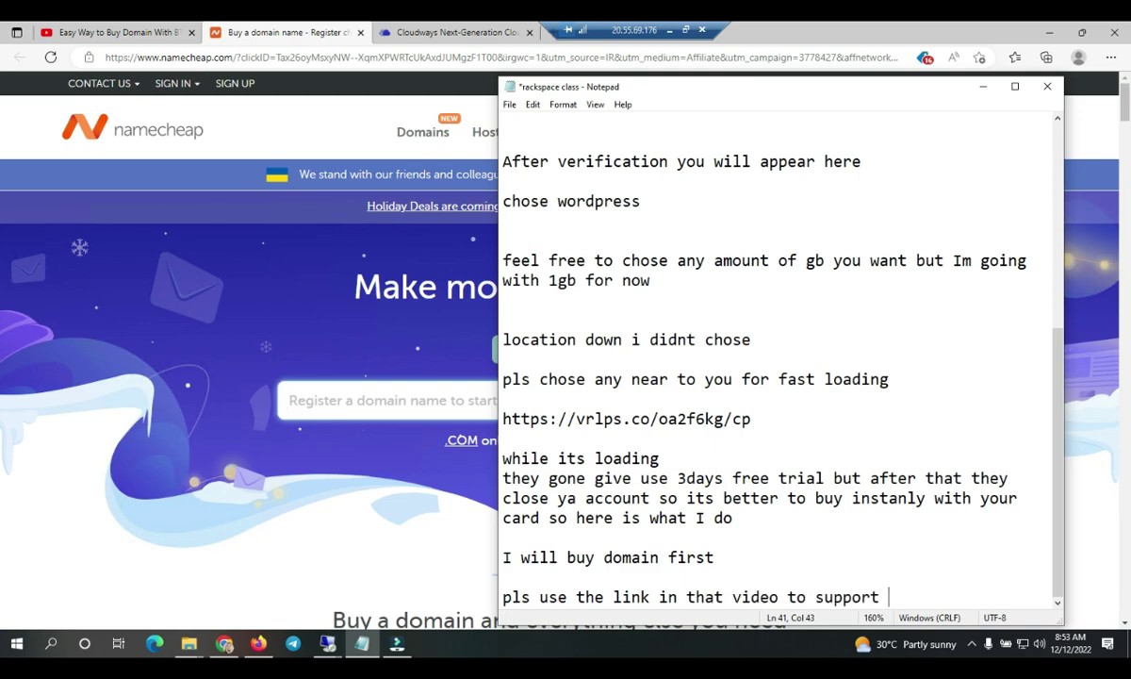
type("me so I ca")
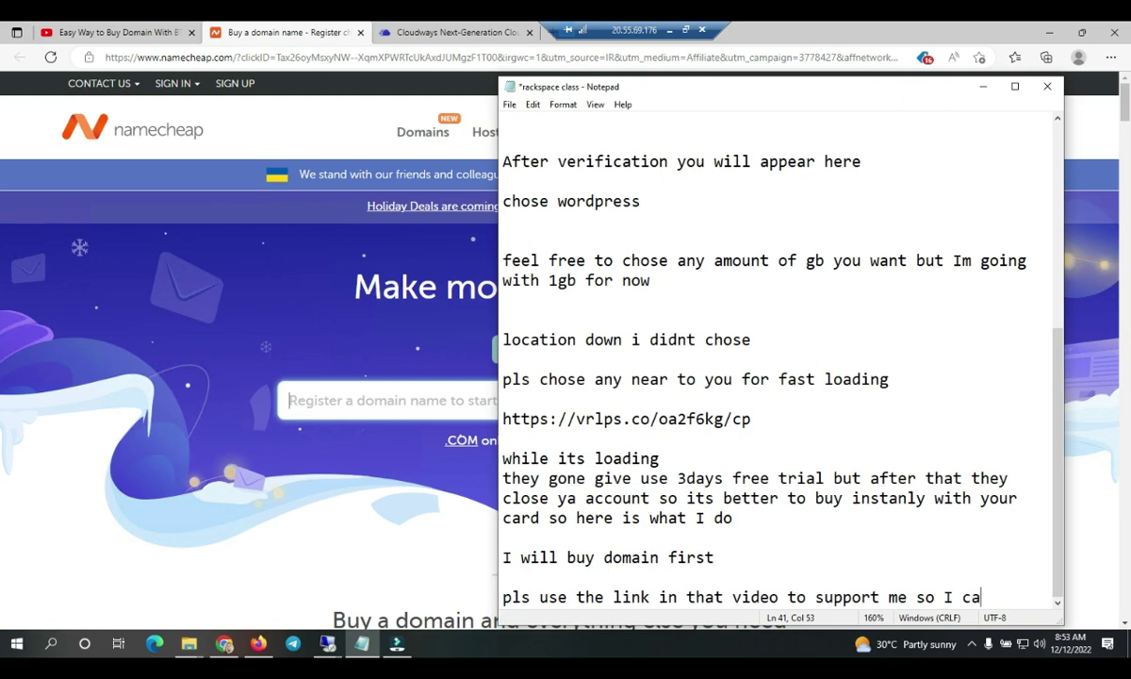
type("n earn when you buy")
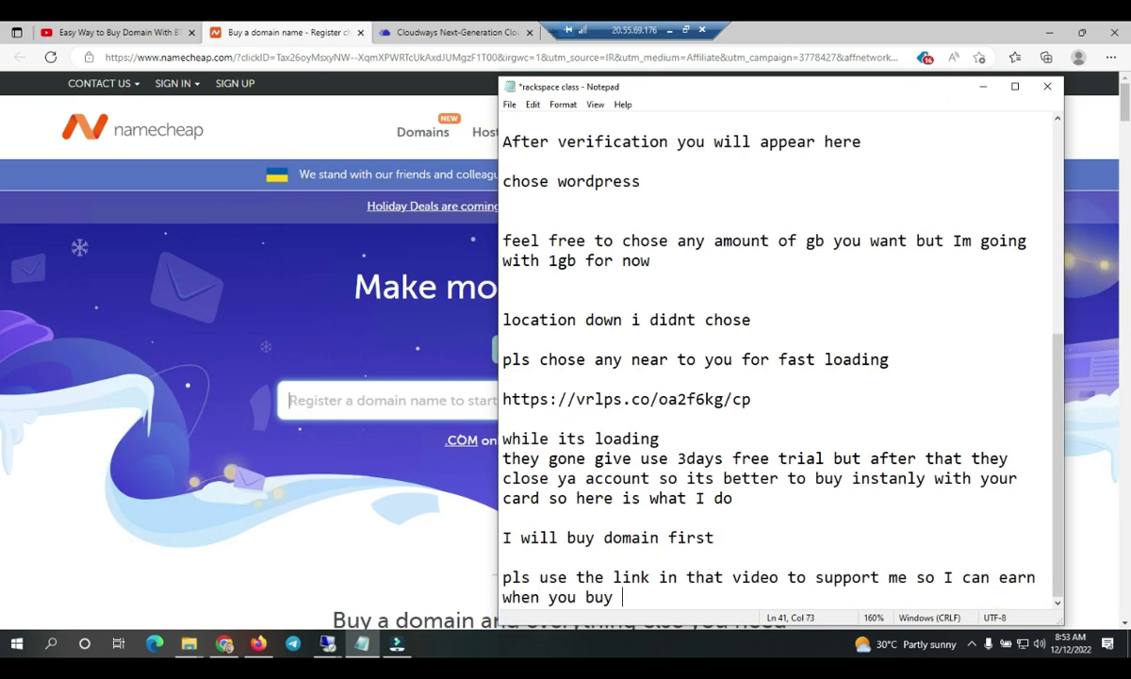
type(" using the")
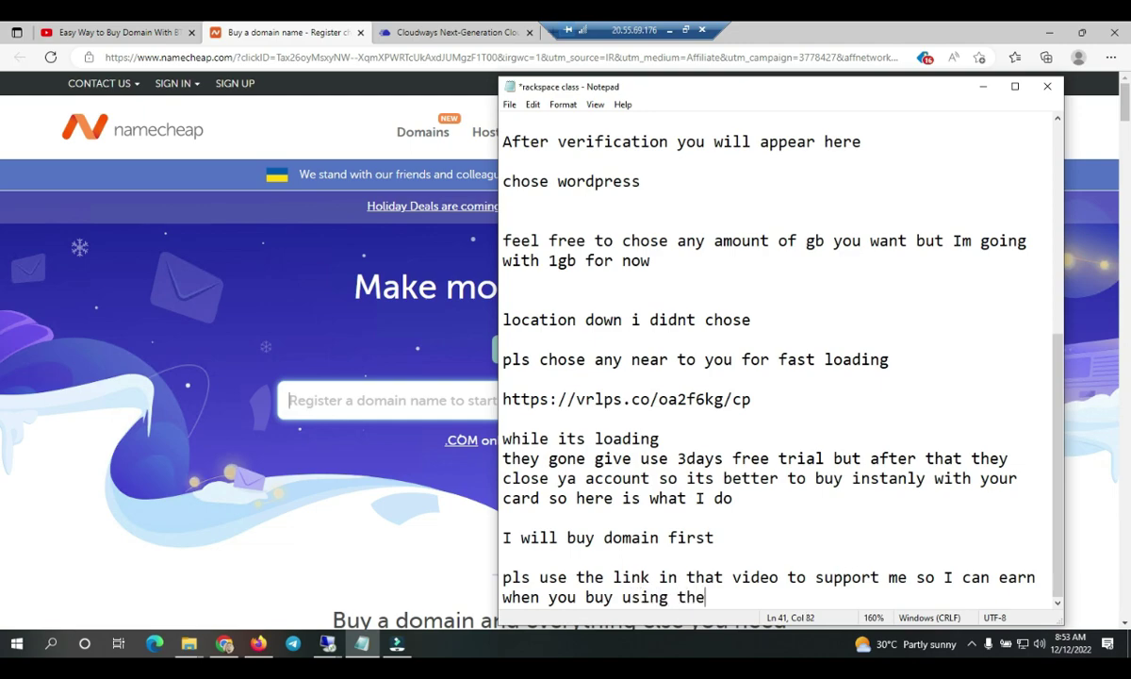
type(" link to")
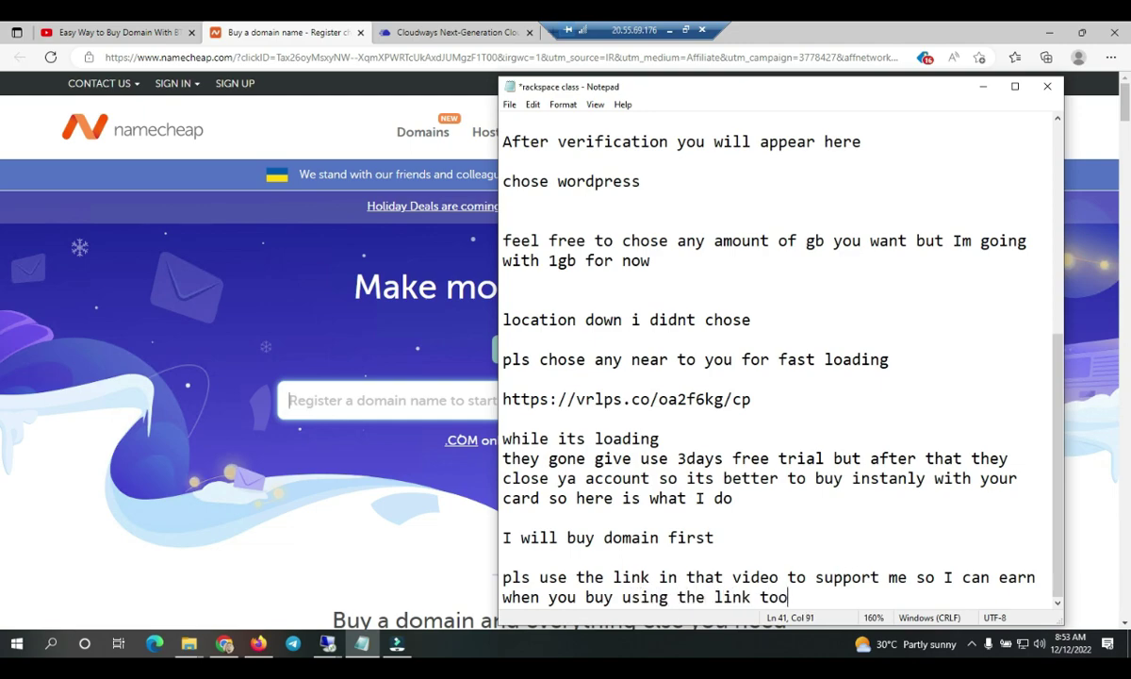
type("o")
key("Return")
type("Its an ")
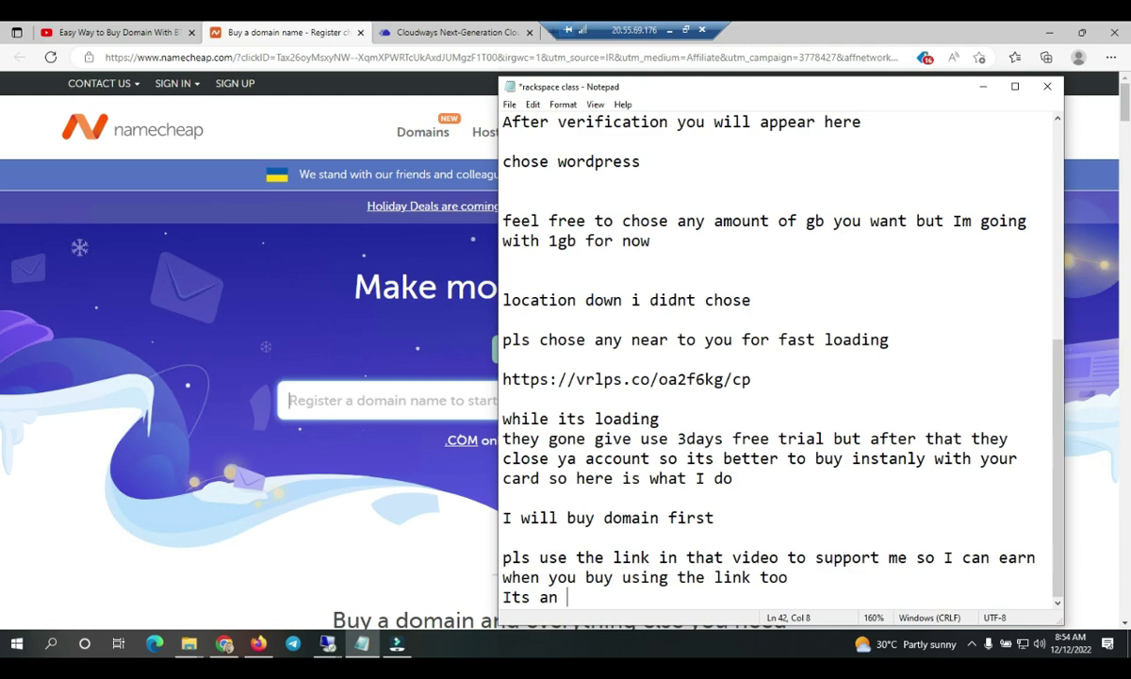
type("Affiliate link")
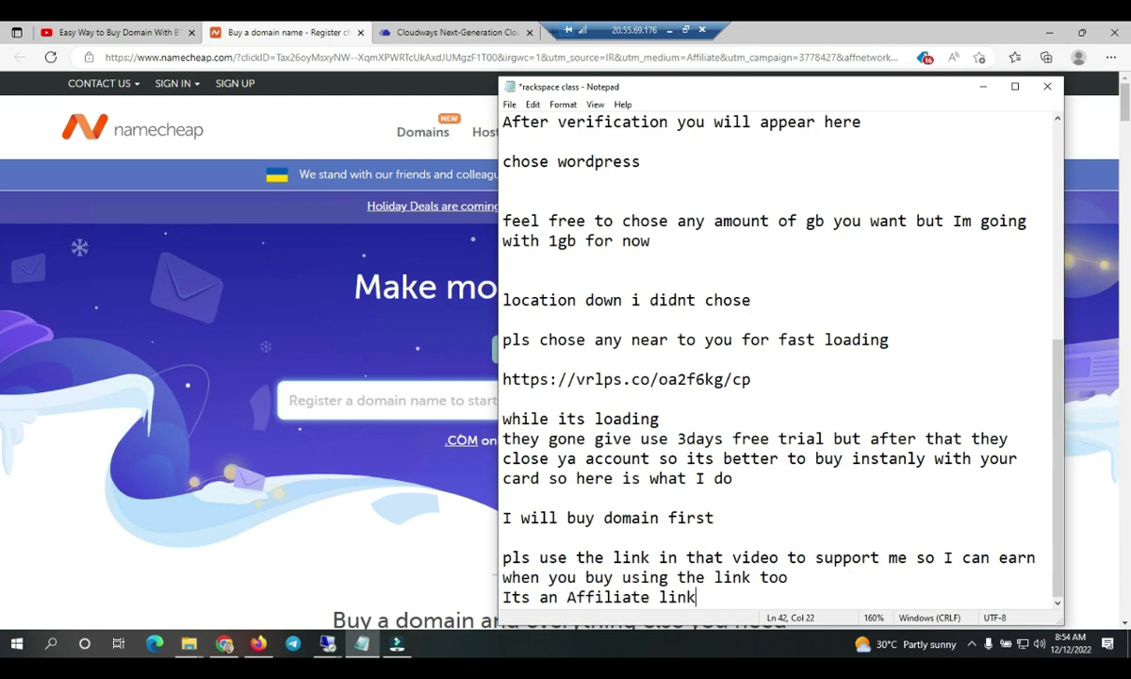
scroll(852, 188, "down", 1)
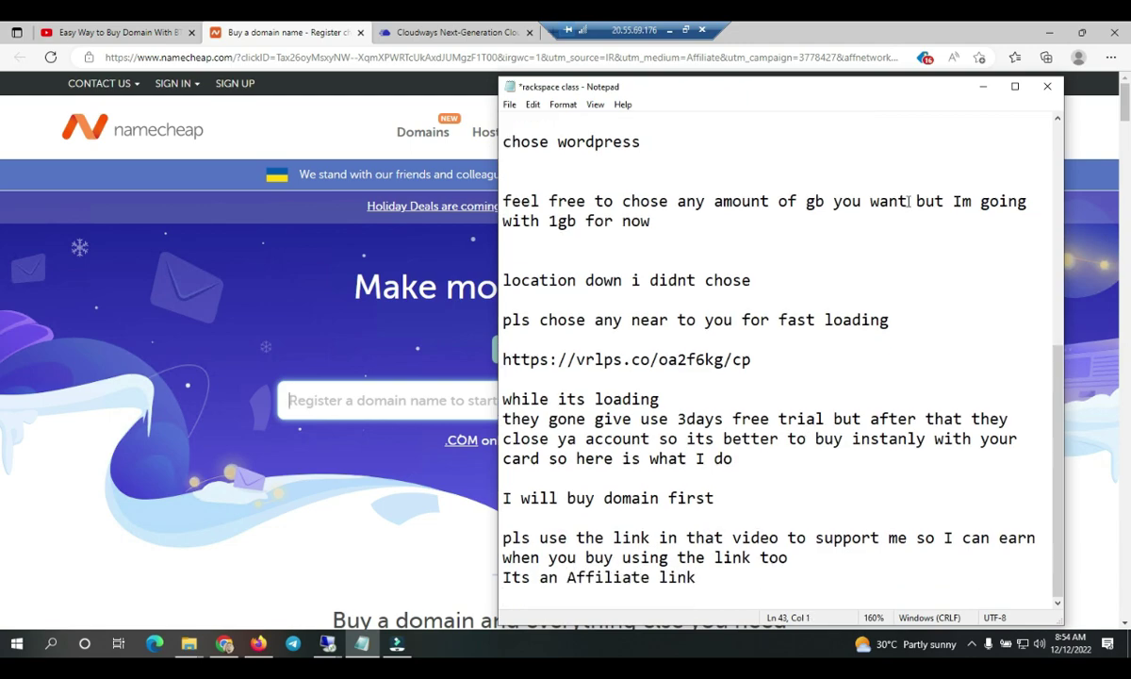
- Copy 'uptpro' from the notes and paste it into Namecheap's domain search
left_click(982, 85)
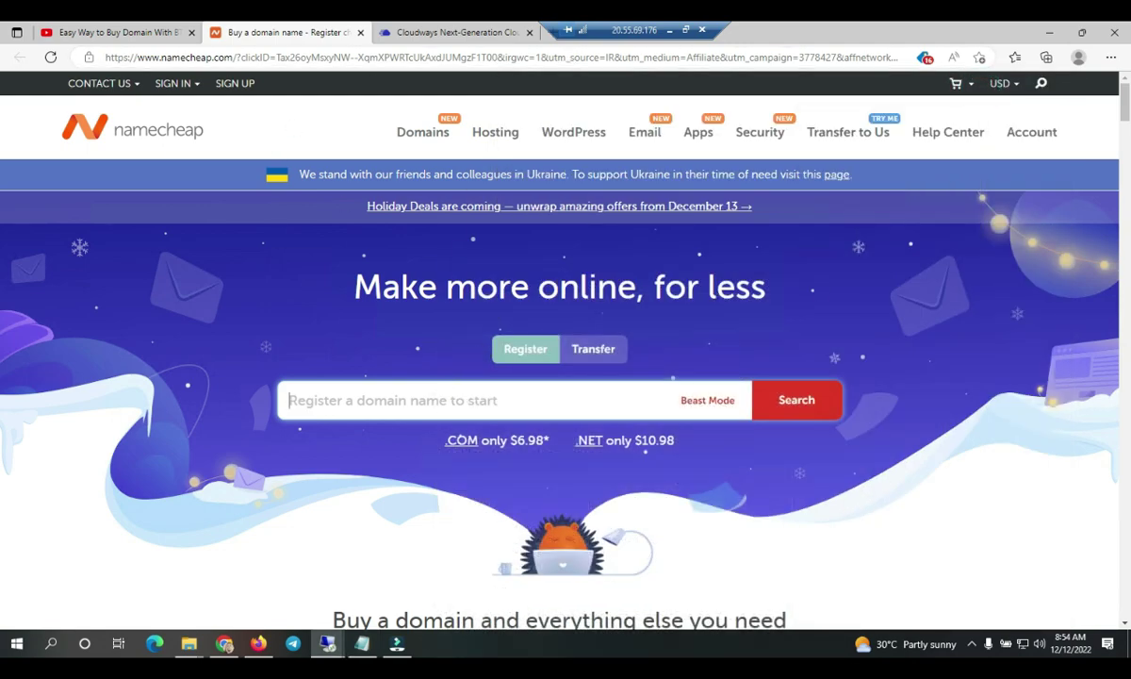
left_click(362, 643)
scroll(587, 265, "up", 1)
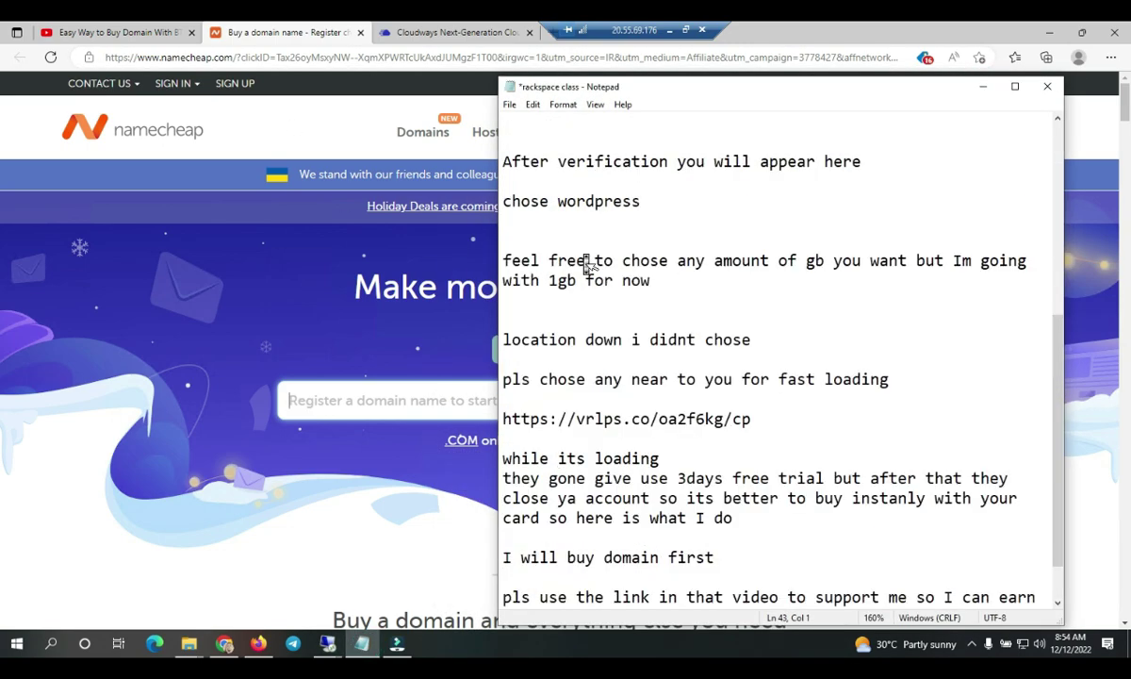
scroll(587, 265, "up", 3)
left_click(564, 260)
left_click_drag(562, 260, 502, 260)
key("ctrl+c")
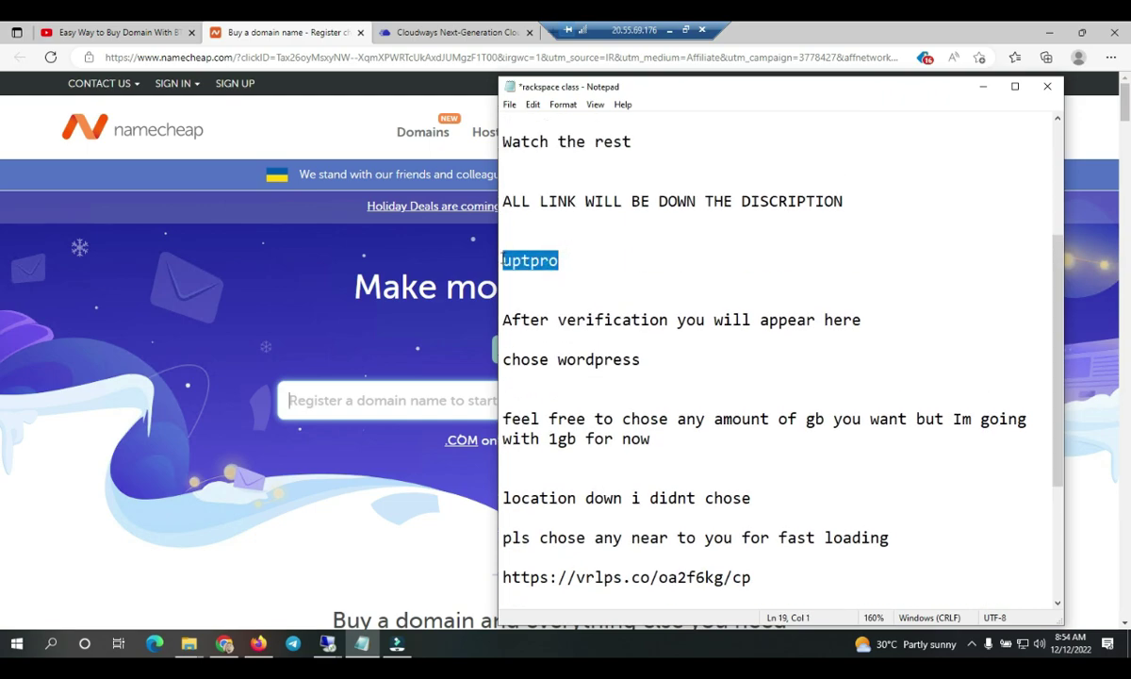
left_click(355, 373)
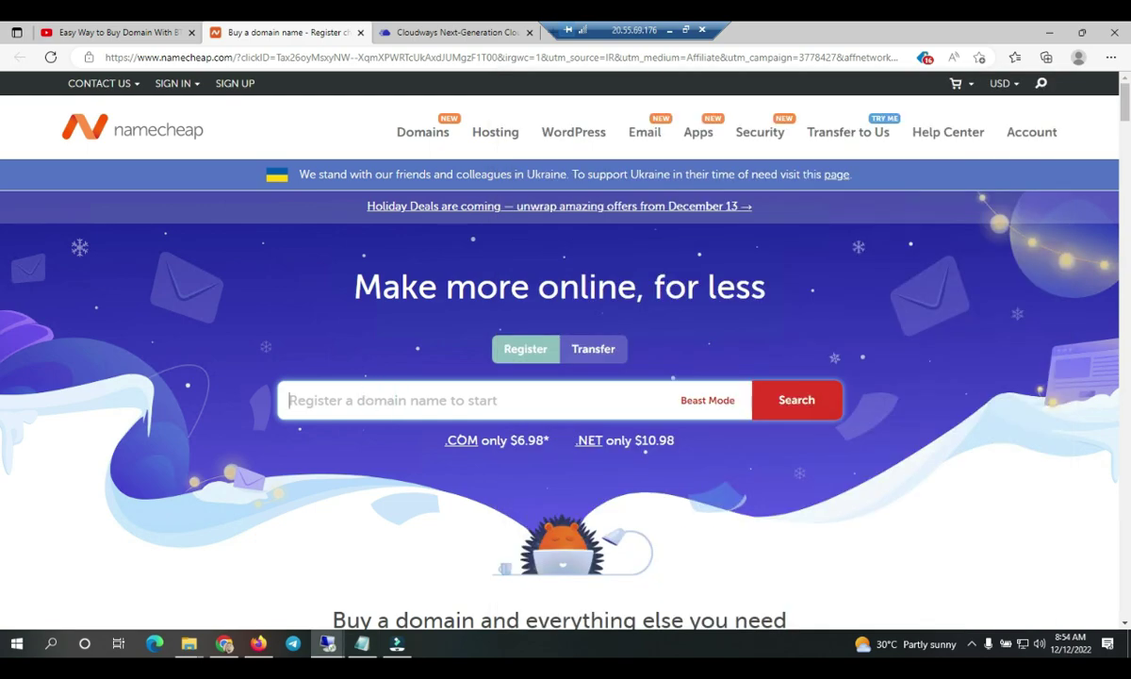
key("ctrl+v")
- Search for uptpro, add uptpro.com to the cart and go to checkout
key("Return")
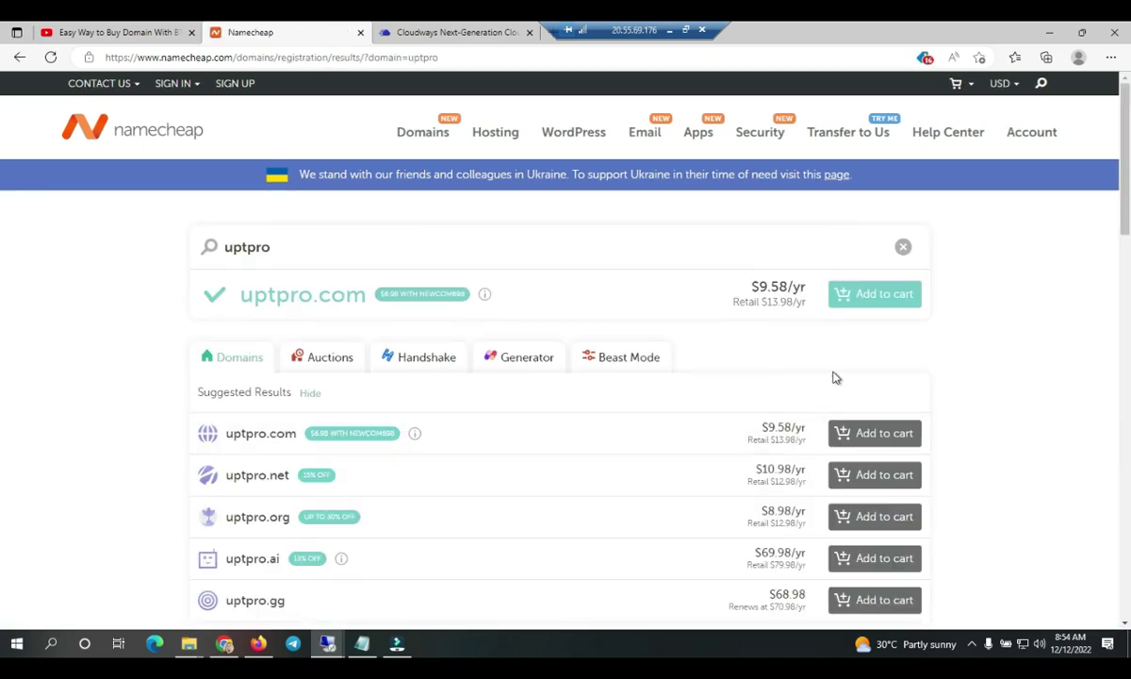
left_click(868, 433)
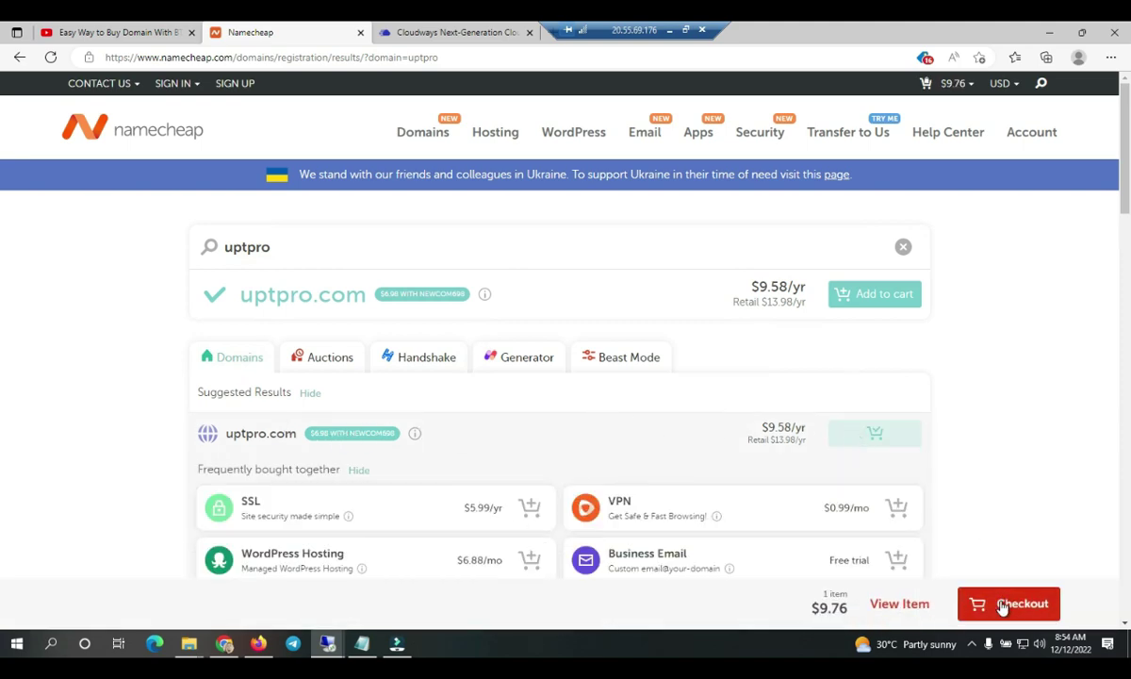
left_click(1002, 603)
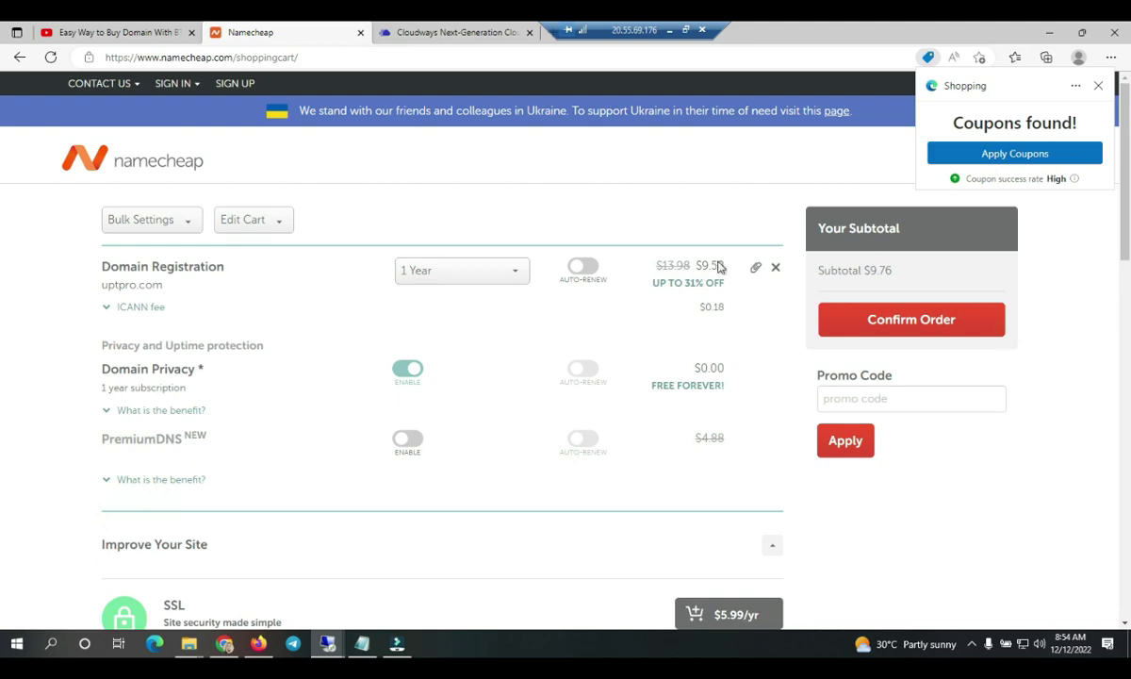
- Confirm the uptpro.com order at the $9.76 subtotal
scroll(554, 464, "down", 1)
scroll(550, 462, "down", 1)
scroll(550, 462, "up", 2)
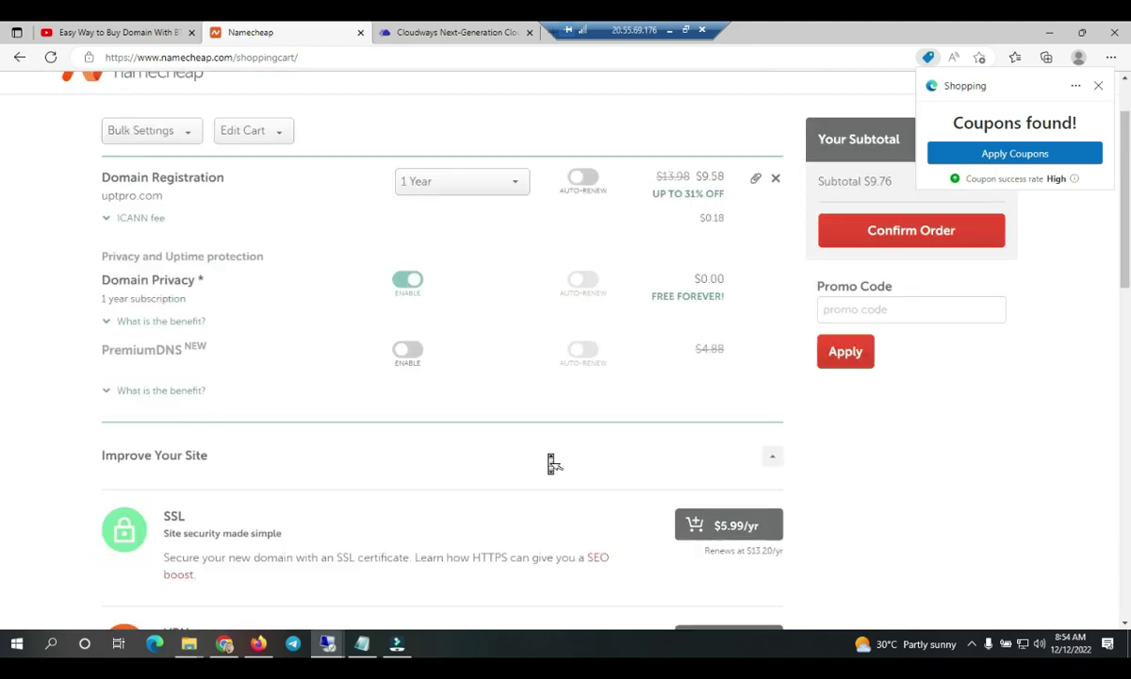
left_click(912, 324)
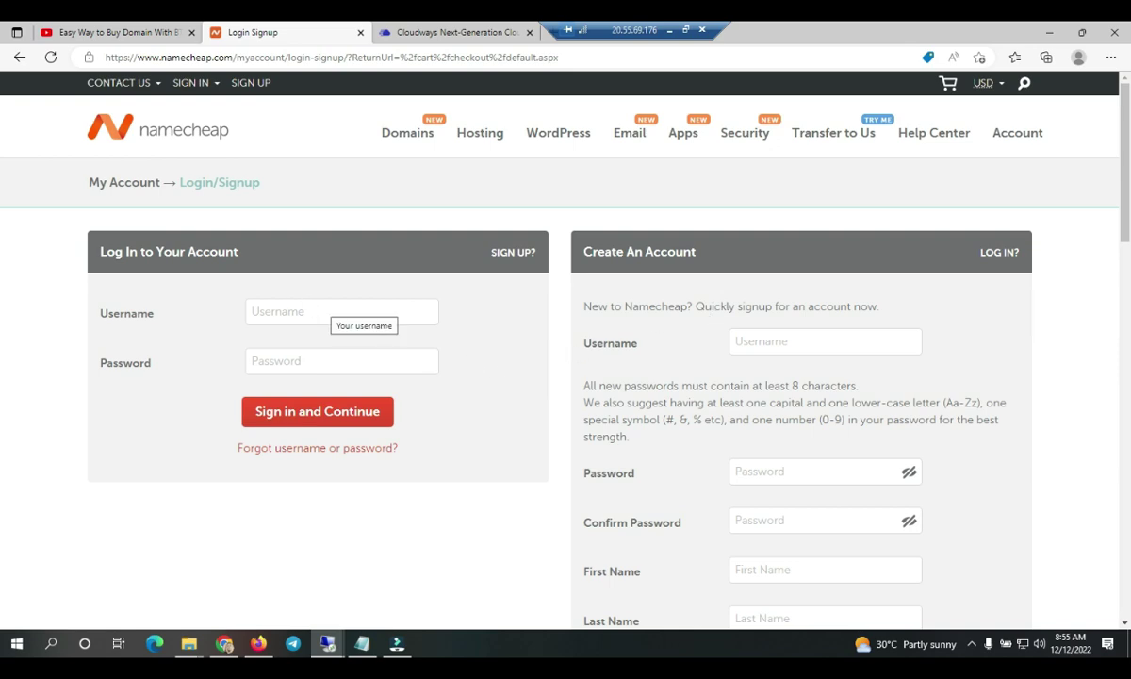
left_click(311, 311)
- Enter a username and a confirmed password for the new Namecheap account
left_click(735, 341)
type("updteams")
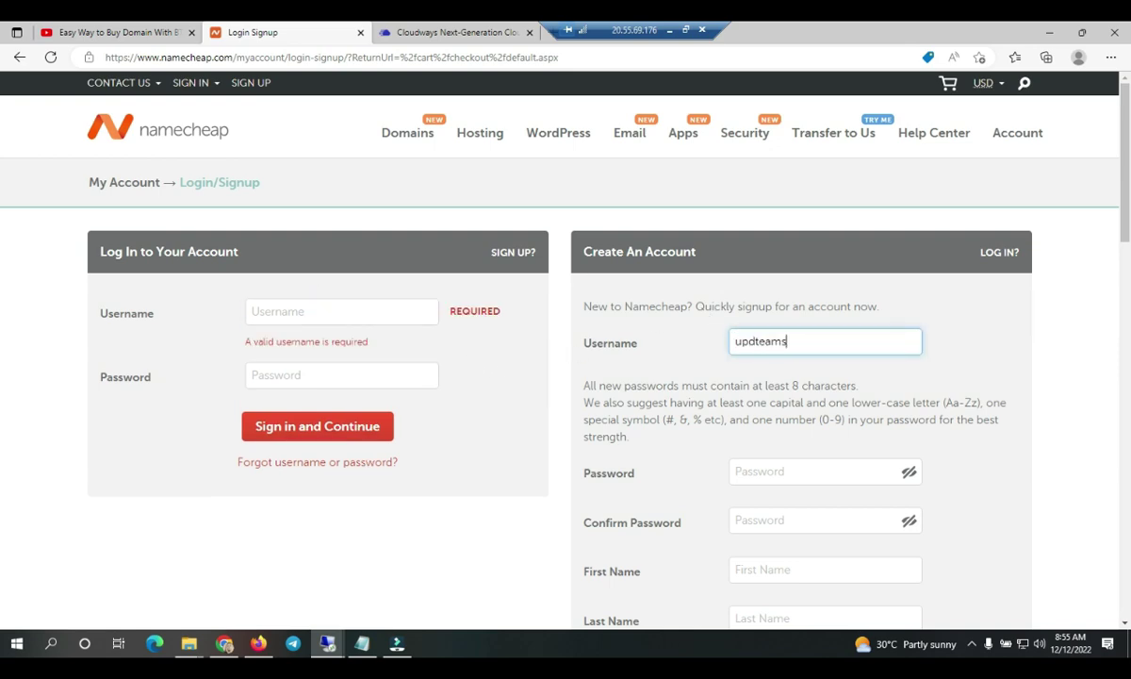
left_click(811, 472)
type("Up")
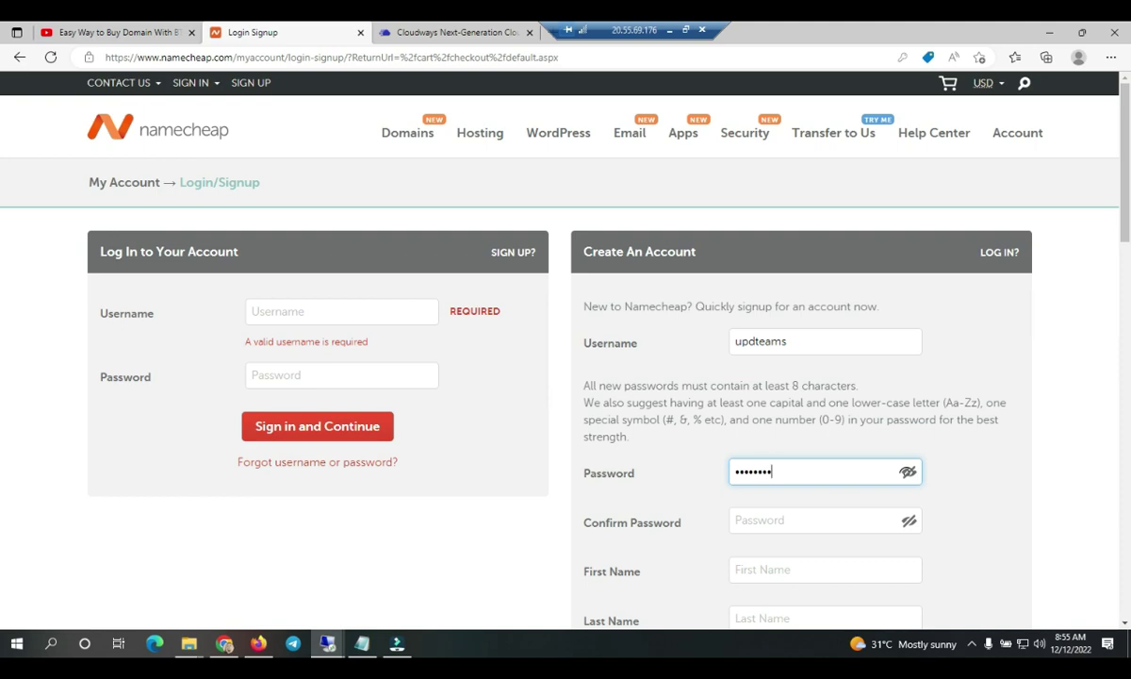
left_click(773, 521)
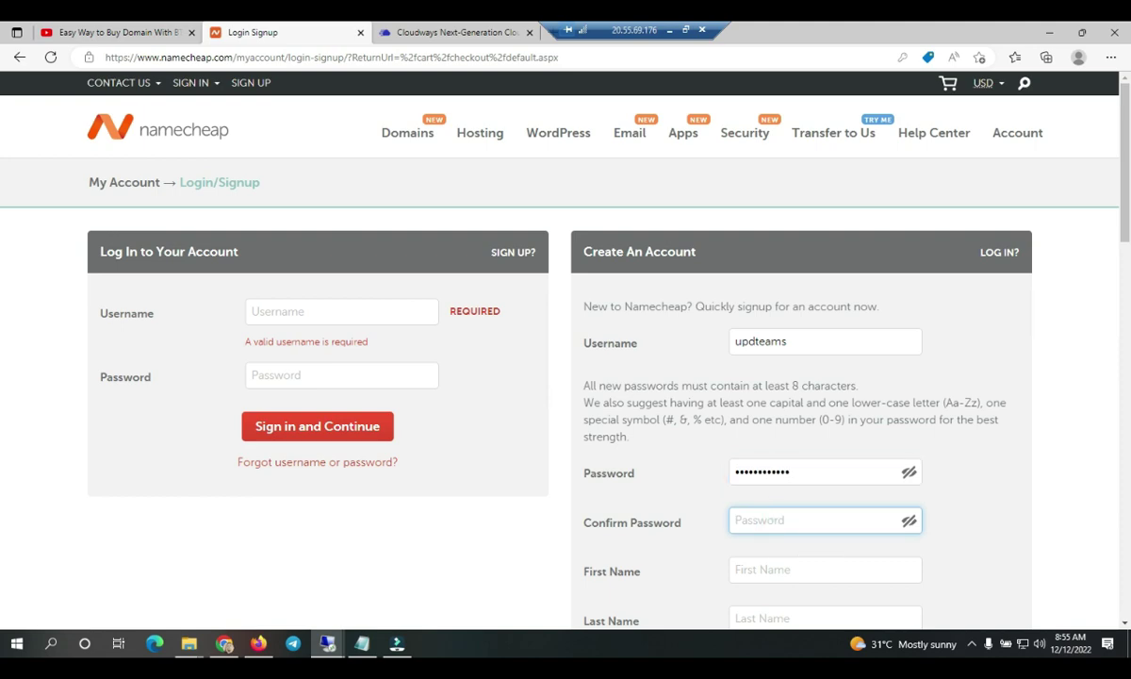
type("Upd")
- Fill in the first name, last name and e-mail address, then create the account
left_click(755, 570)
scroll(755, 570, "down", 4)
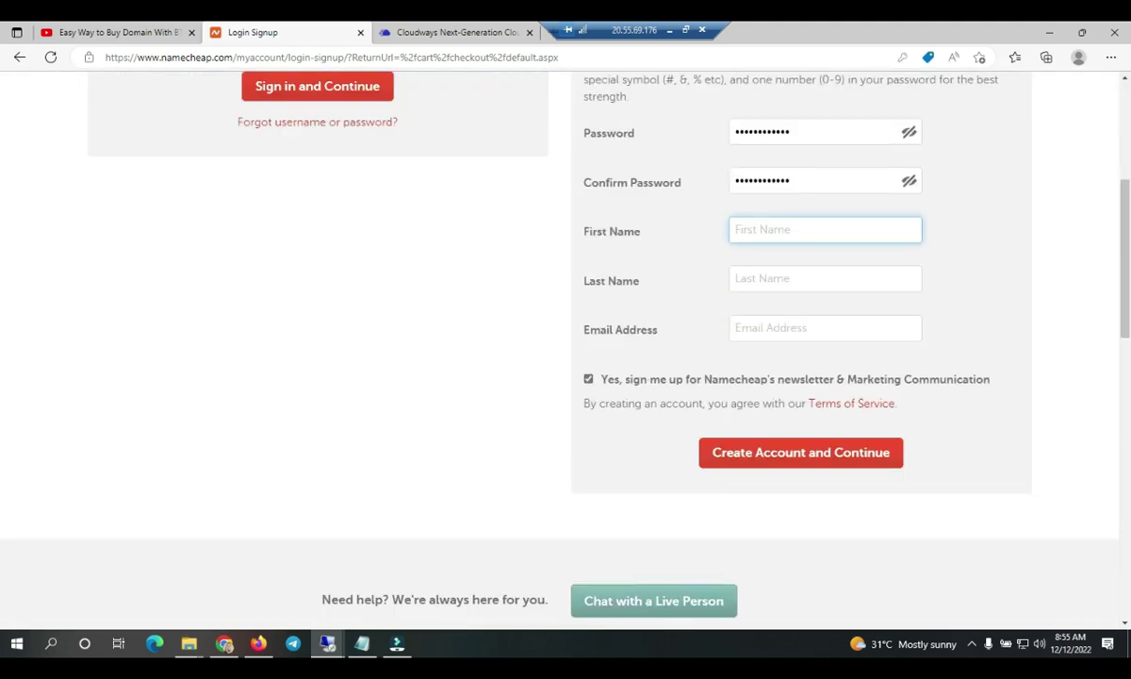
type("Update")
left_click(757, 277)
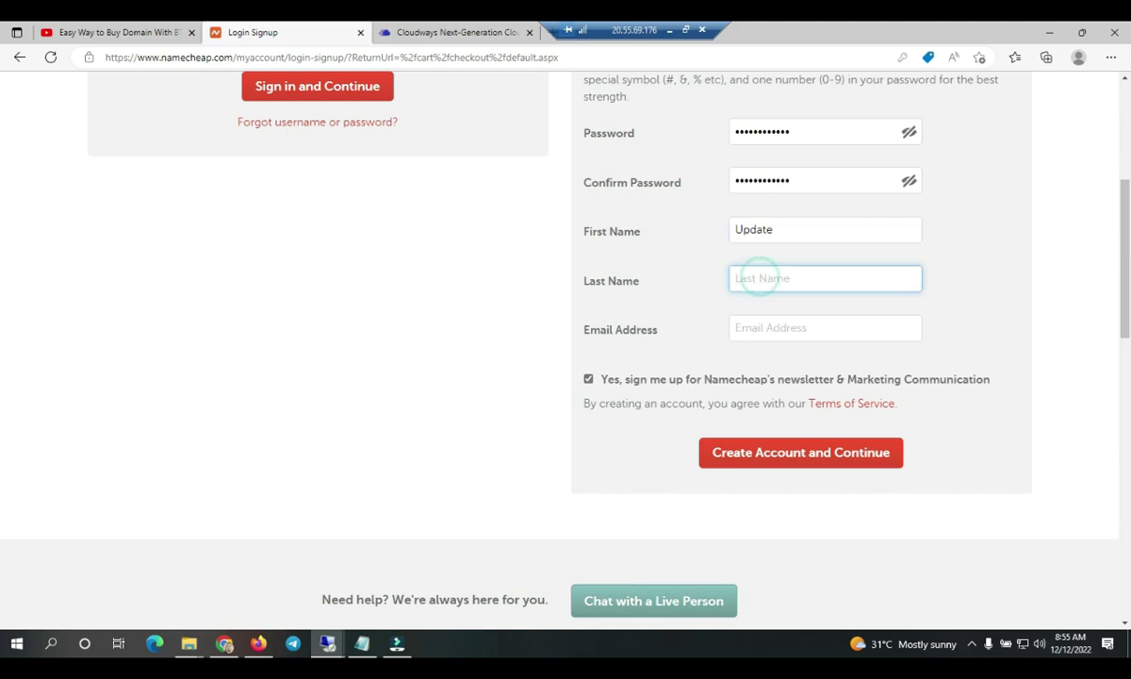
type("Teams")
left_click(826, 327)
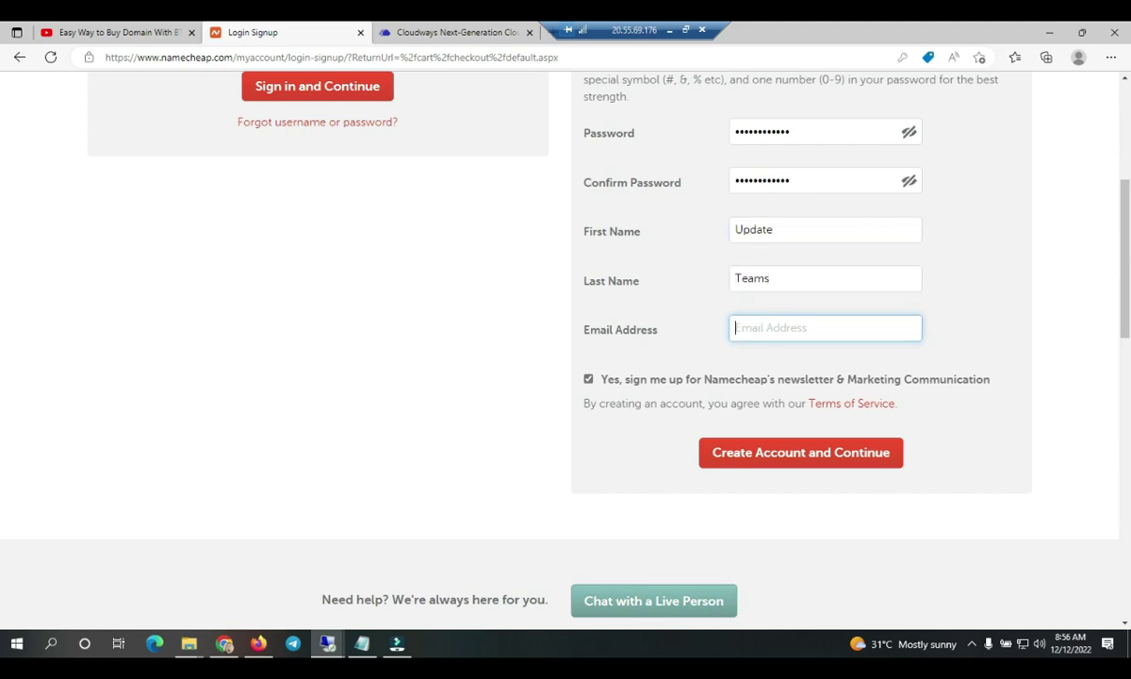
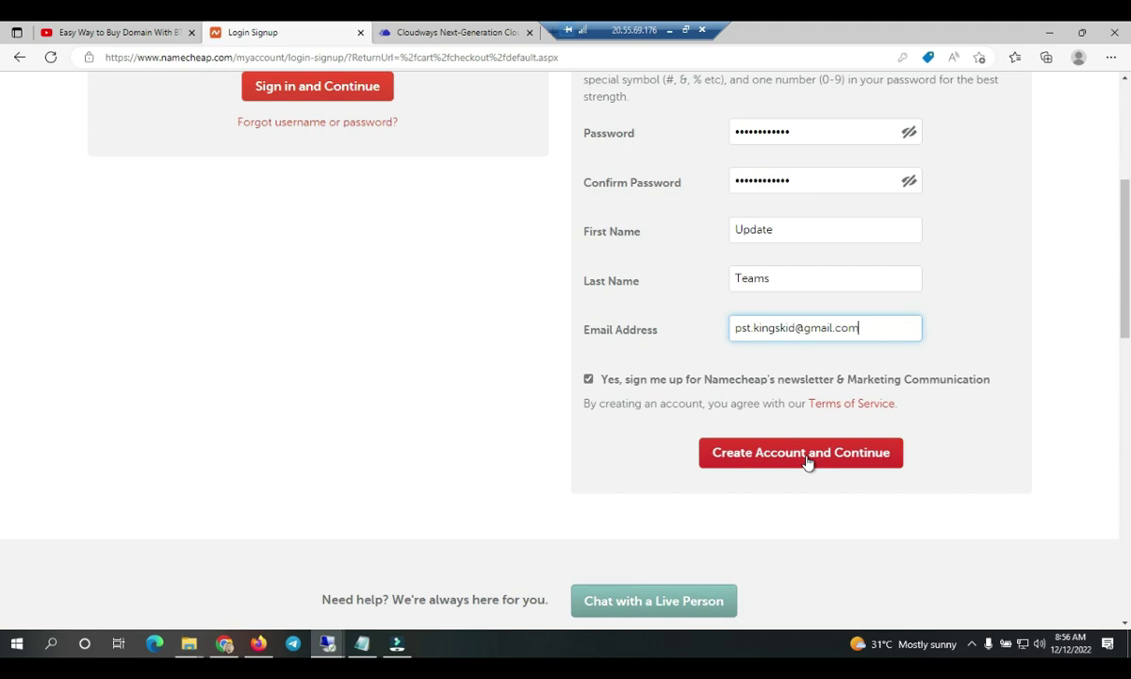
left_click(807, 462)
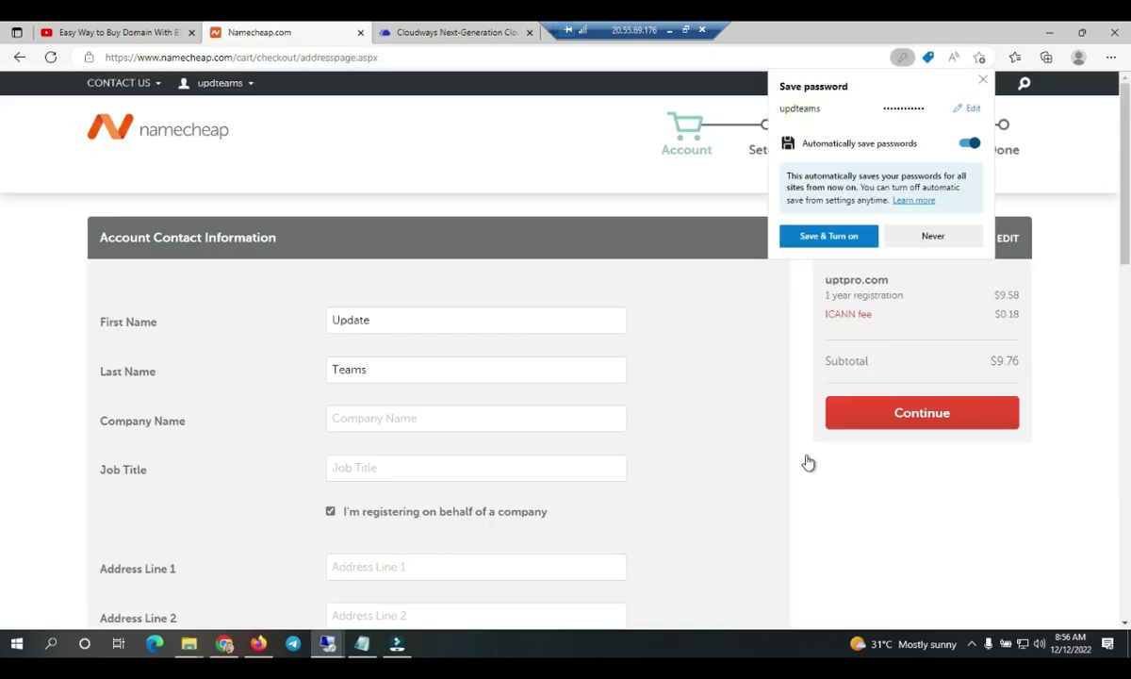
- Save the password in the browser and enter company UpdateTeam and job title Freelancer
left_click(869, 237)
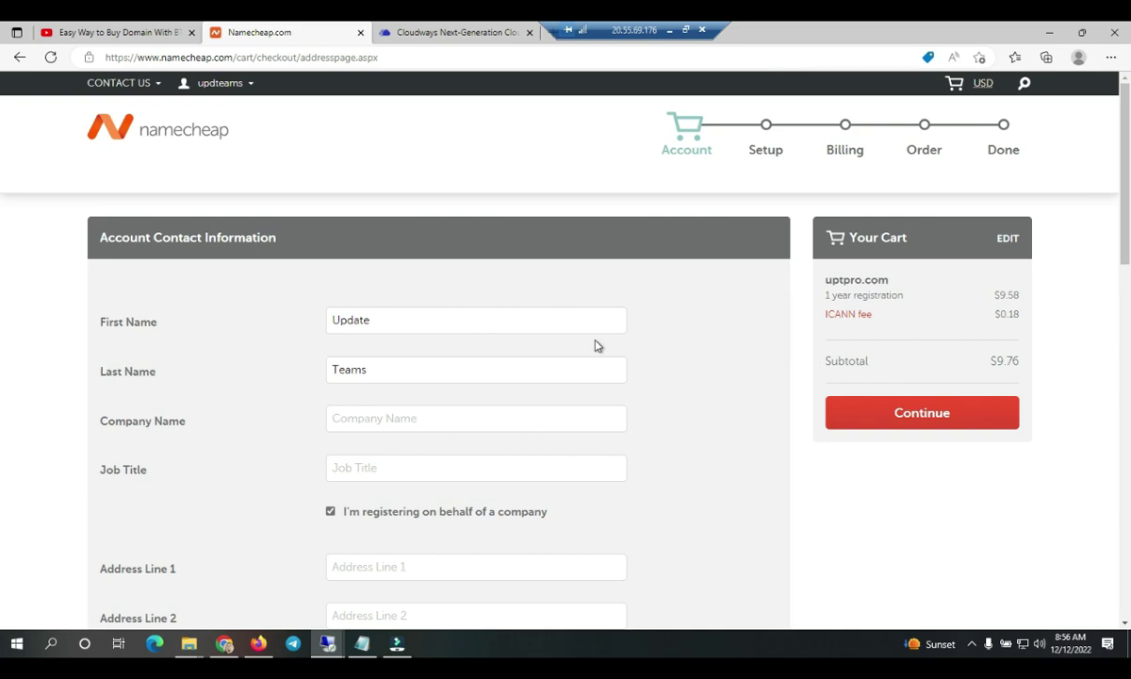
scroll(599, 346, "down", 2)
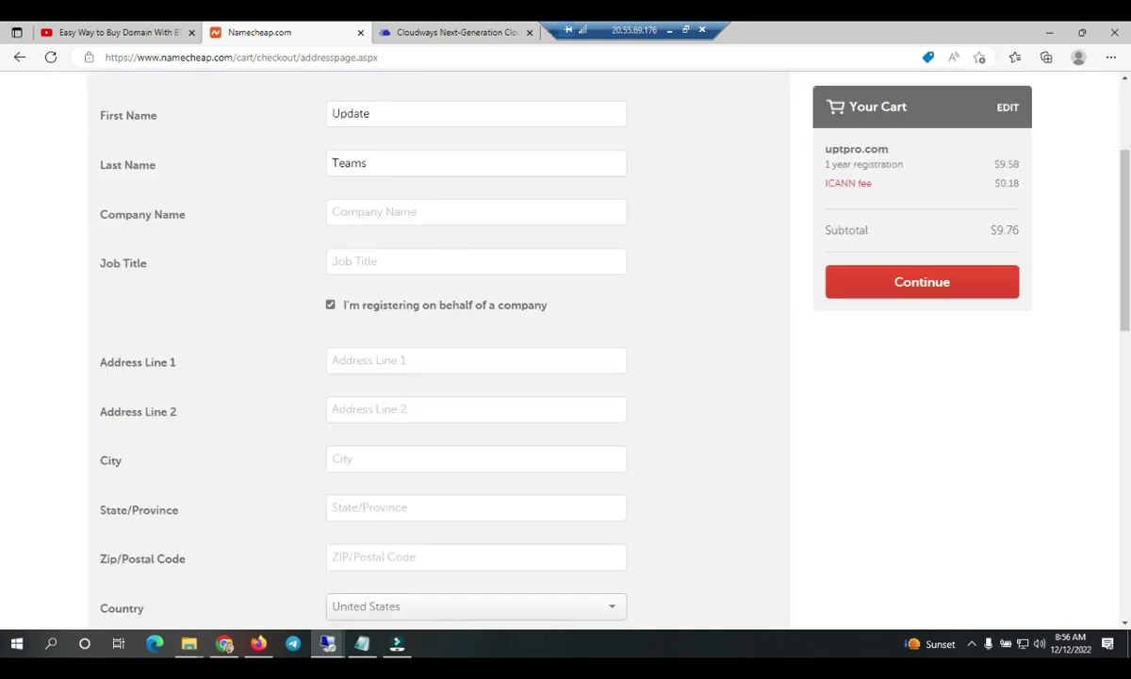
left_click(382, 211)
type("UpdateTeam")
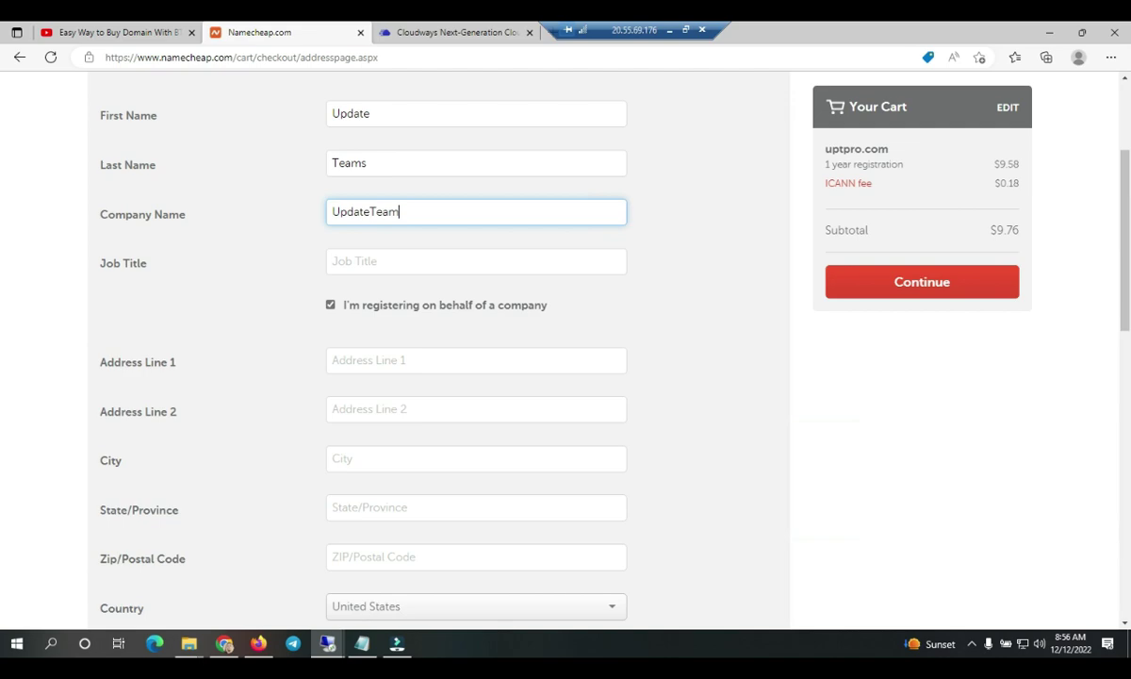
left_click(362, 263)
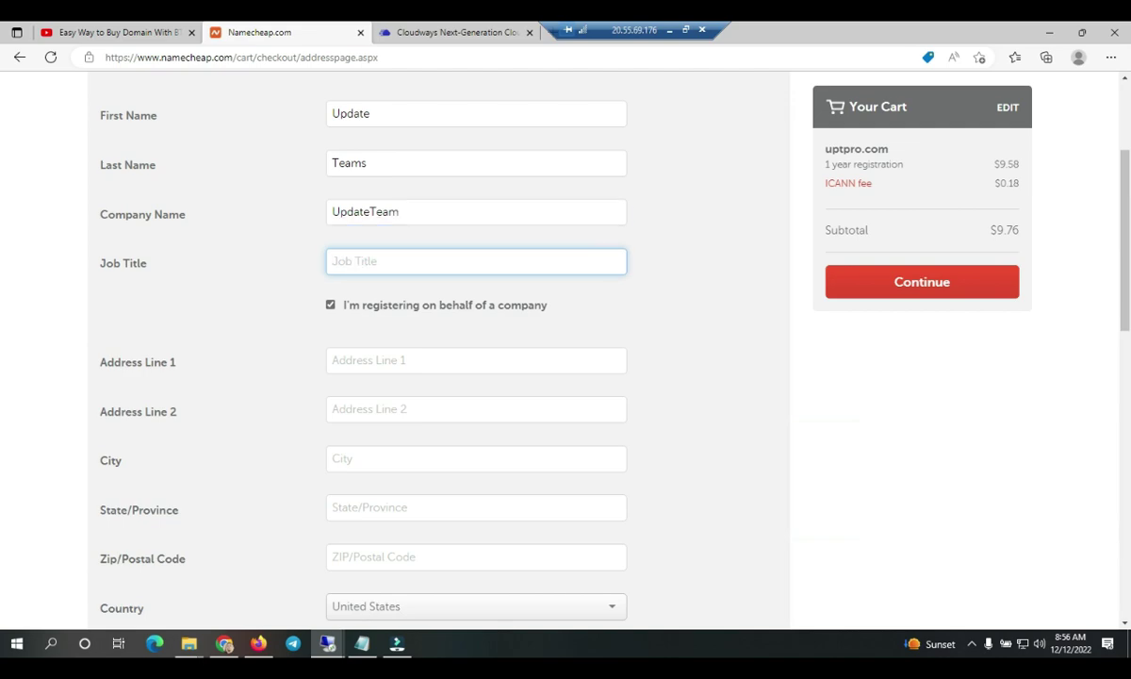
type("Freelancer")
left_click(261, 294)
scroll(275, 320, "down", 2)
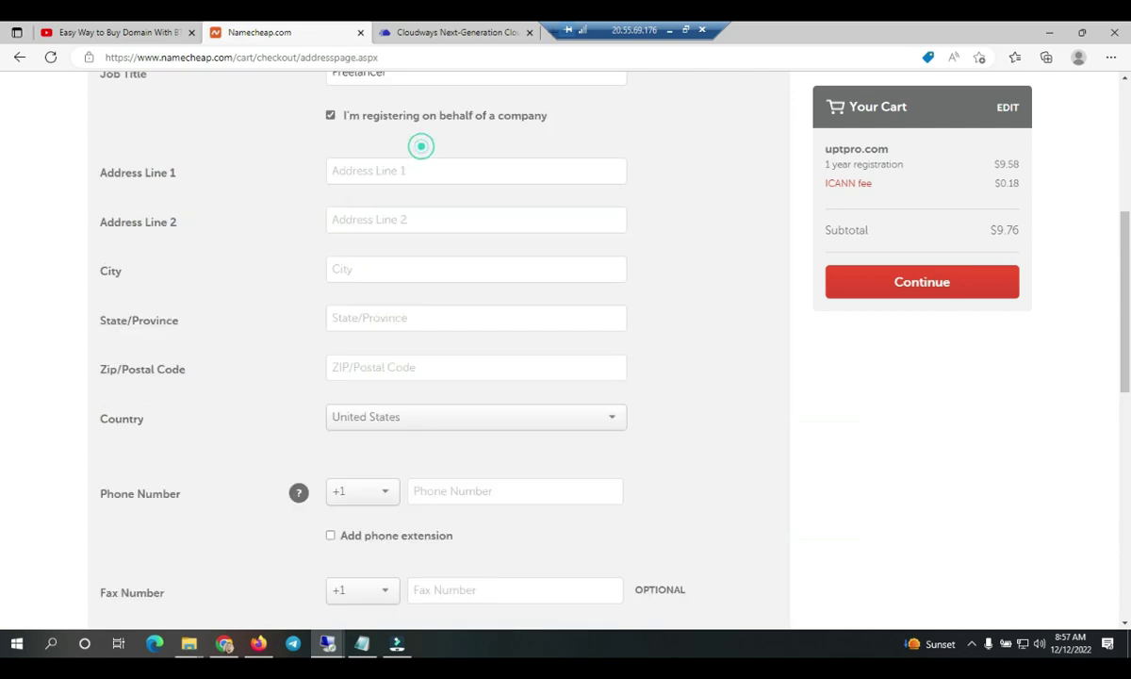
- Open a new blank browser tab
left_click(403, 171)
left_click_drag(601, 29, 808, 28)
left_click(553, 33)
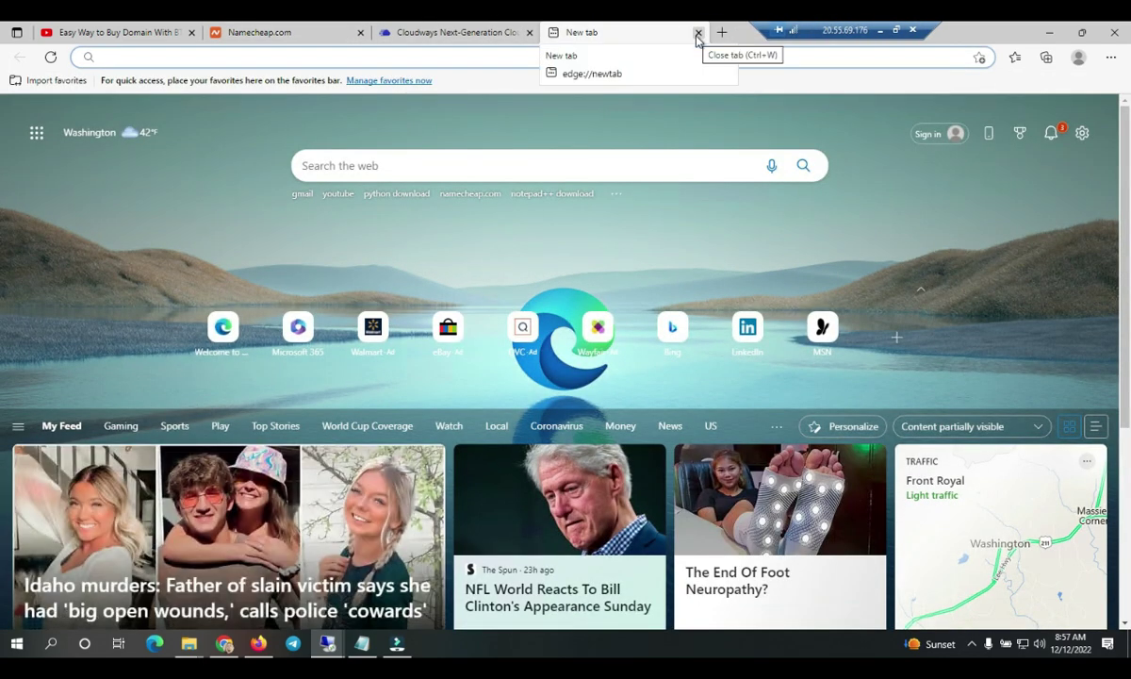
- Open Fake Name Generator via Bing and paste its street address into Address Line 1
type("fake name")
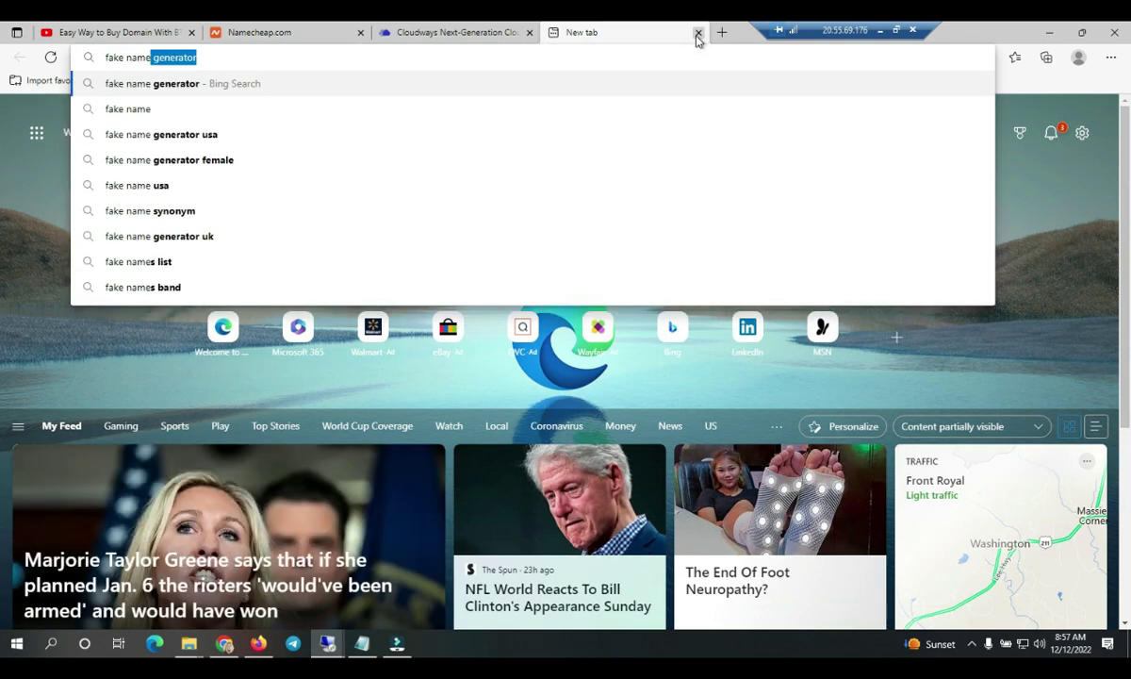
key("Return")
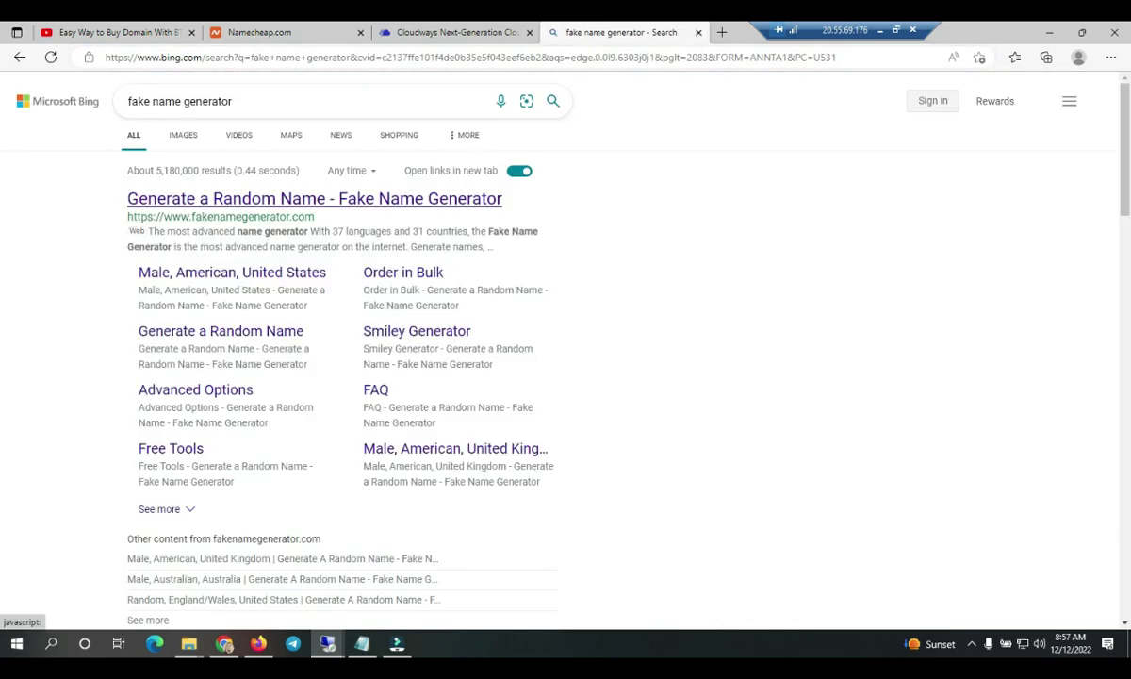
left_click(237, 205)
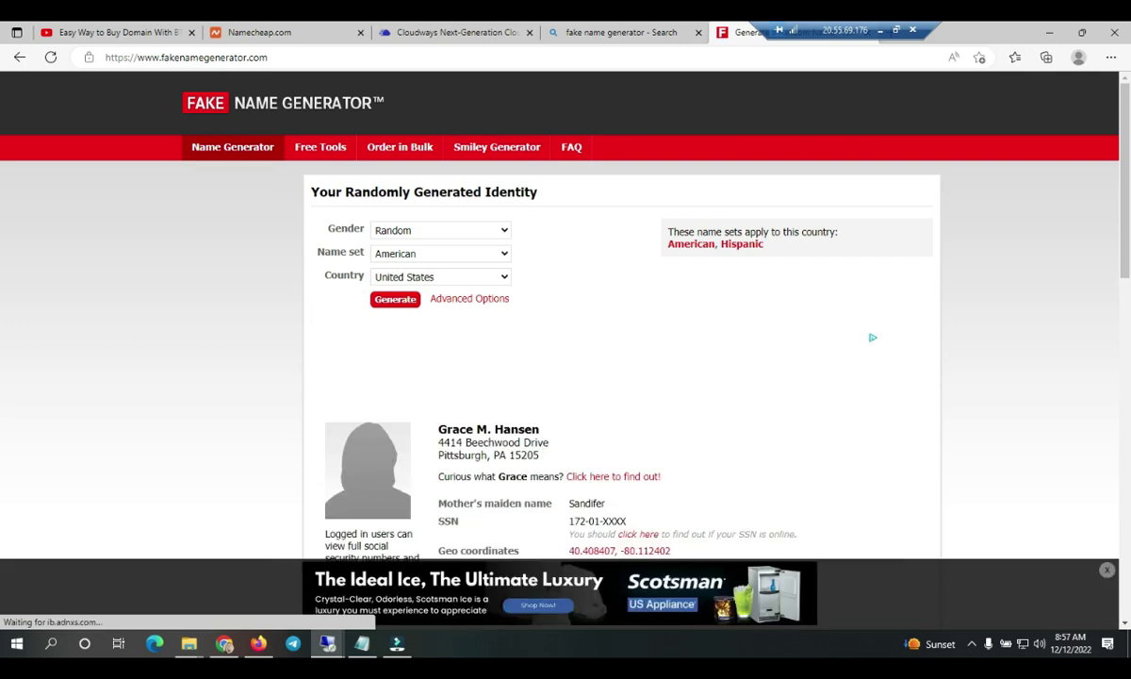
left_click_drag(443, 443, 549, 443)
key("ctrl+2")
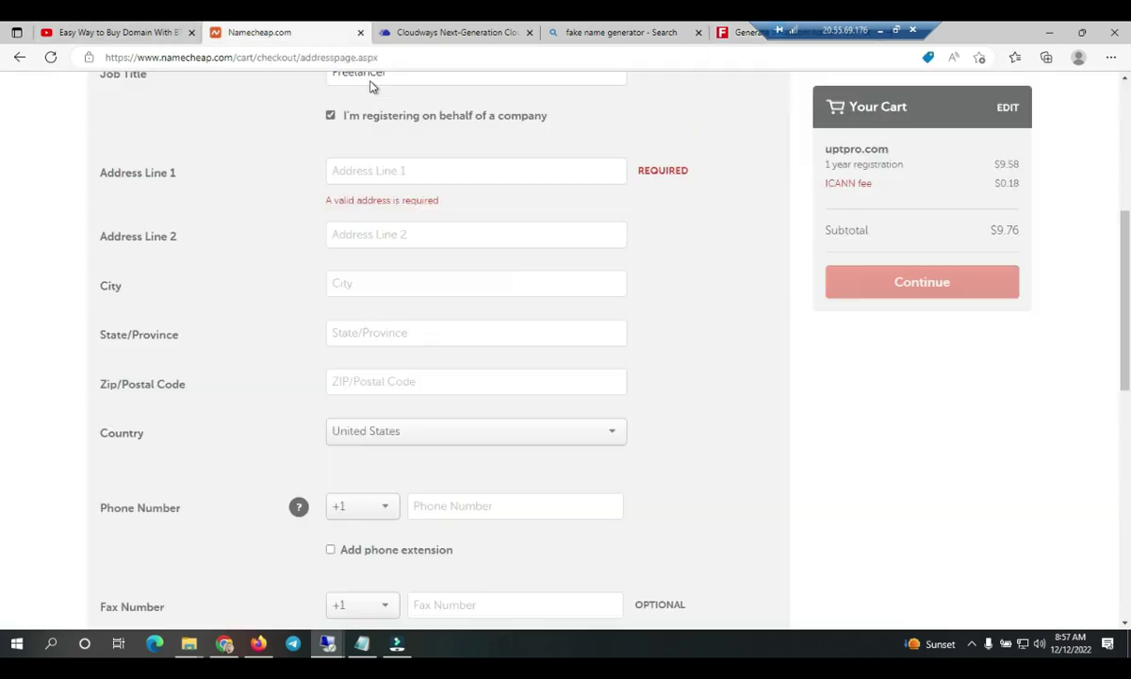
key("Tab")
key("shift+Tab")
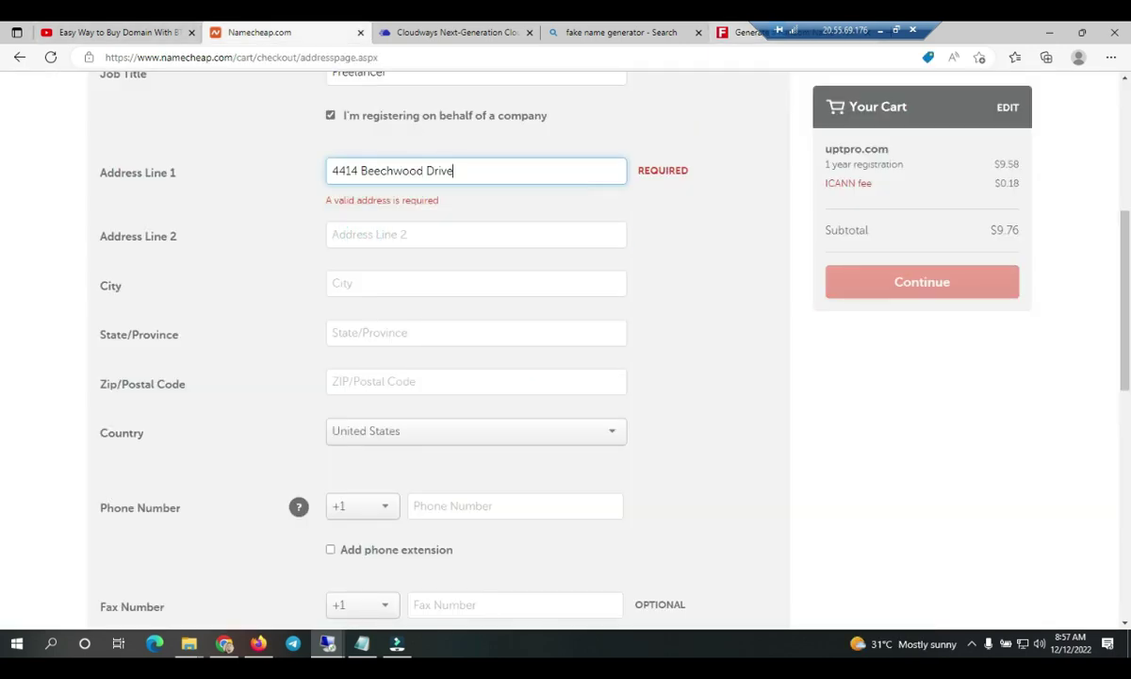
- Copy the generated city into the City field and fill in the state
left_click(745, 32)
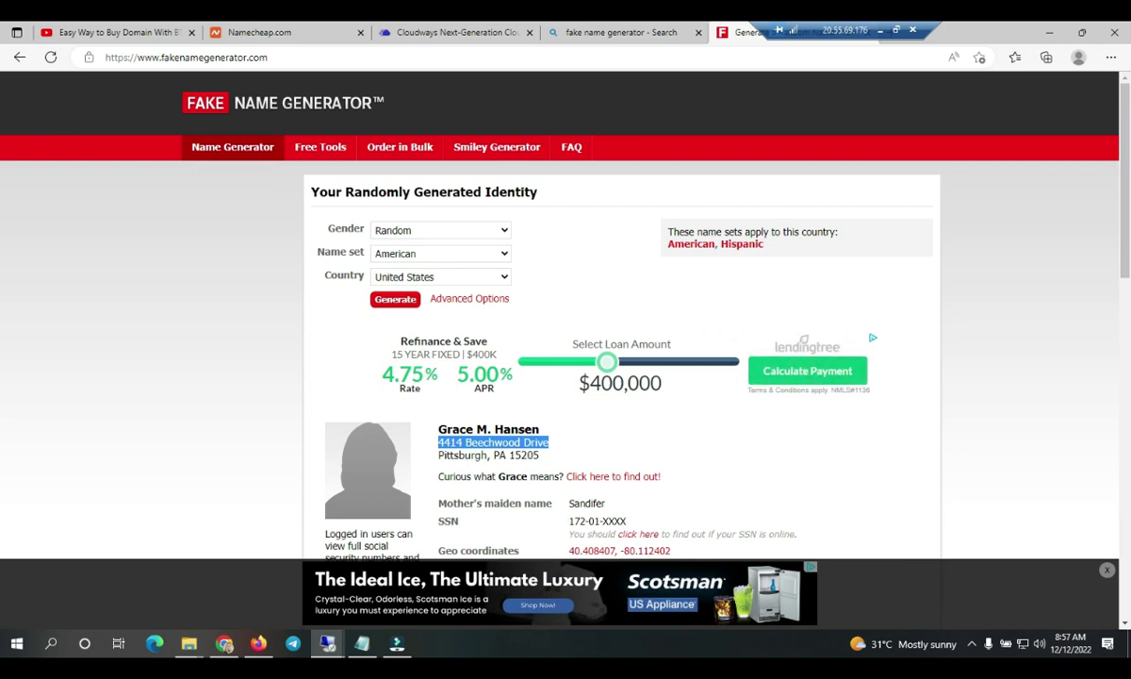
double_click(462, 455)
key("ctrl+c")
left_click(554, 36)
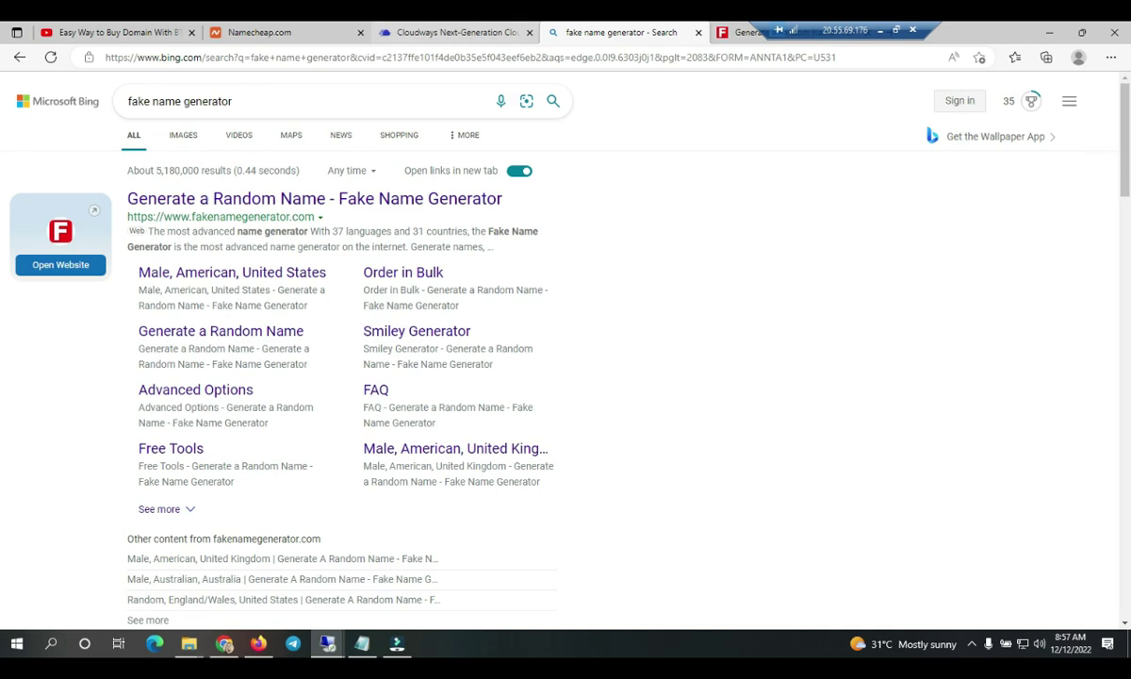
left_click(259, 32)
left_click(424, 267)
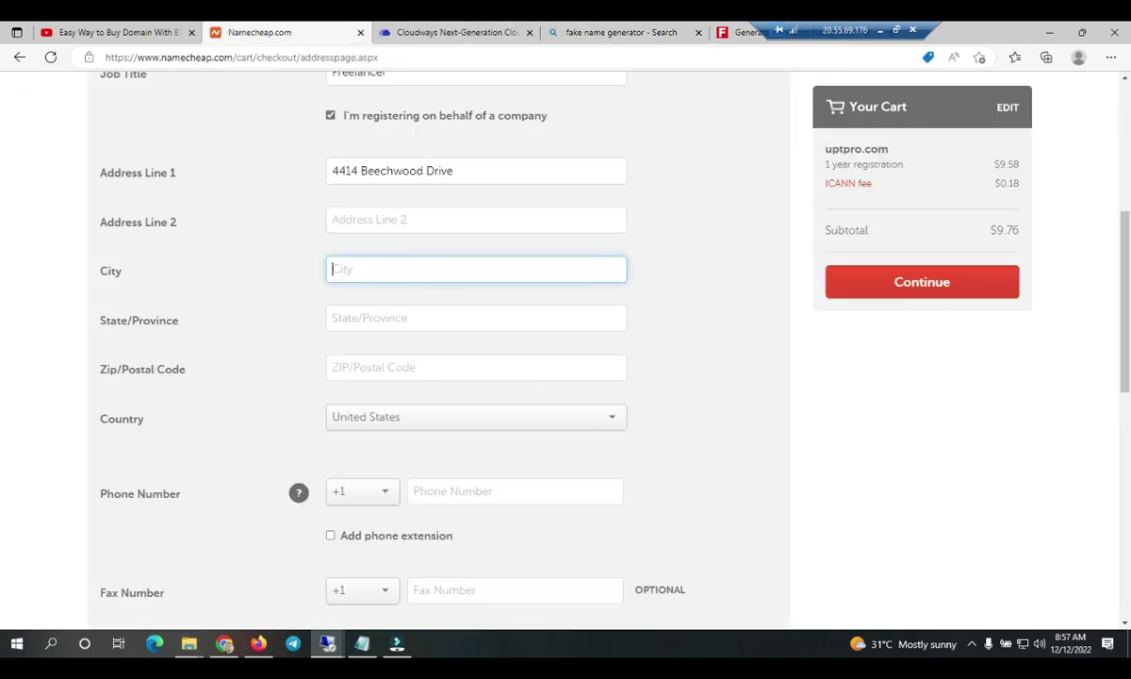
key("ctrl+v")
key("Tab")
type("PA")
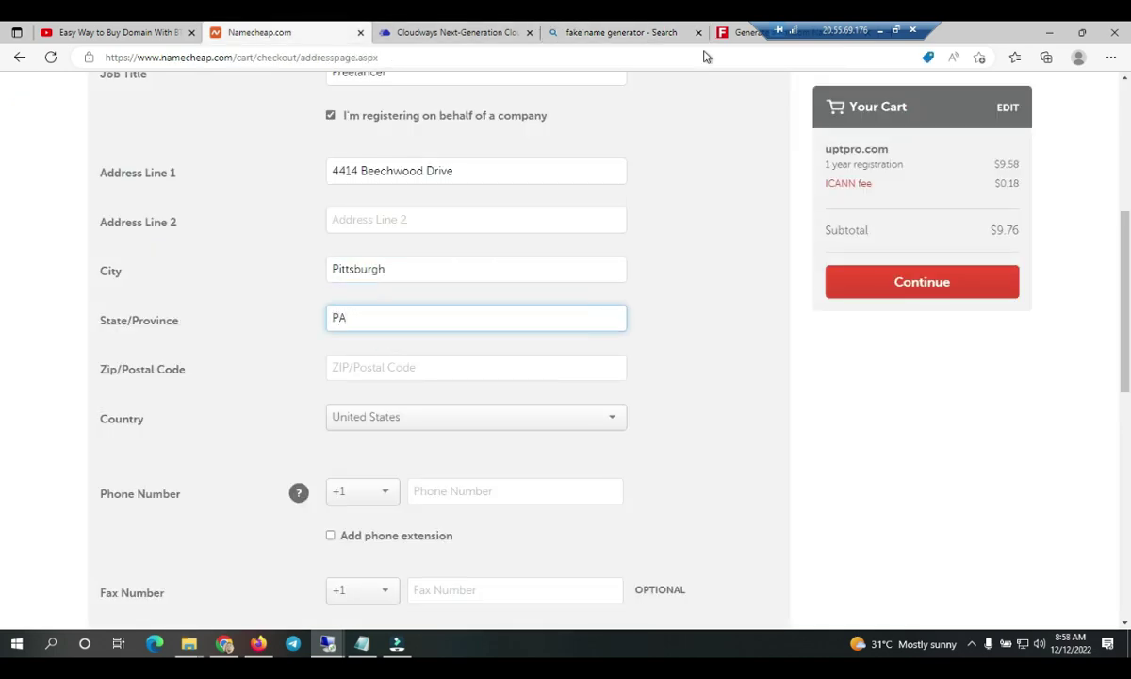
- Copy the generated ZIP code into the form's ZIP field
left_click(744, 32)
scroll(529, 342, "down", 1)
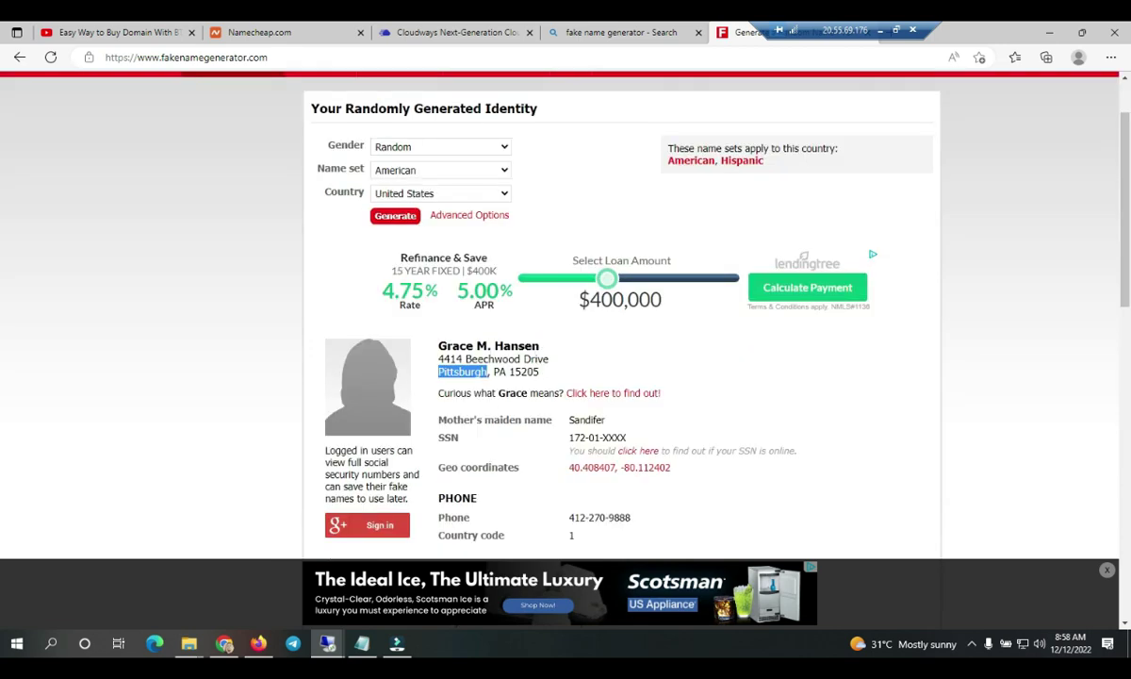
double_click(523, 371)
key("ctrl+c")
left_click(256, 32)
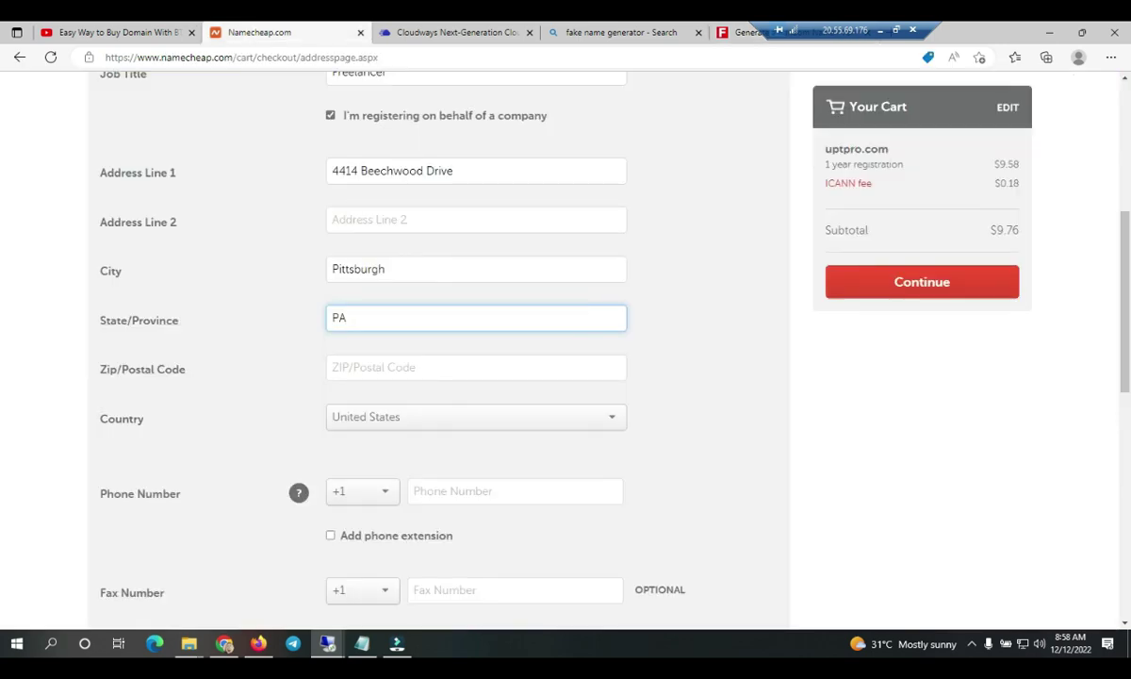
left_click(372, 366)
key("ctrl+v")
- Enter a phone number and continue to the Whois contact details
left_click(731, 33)
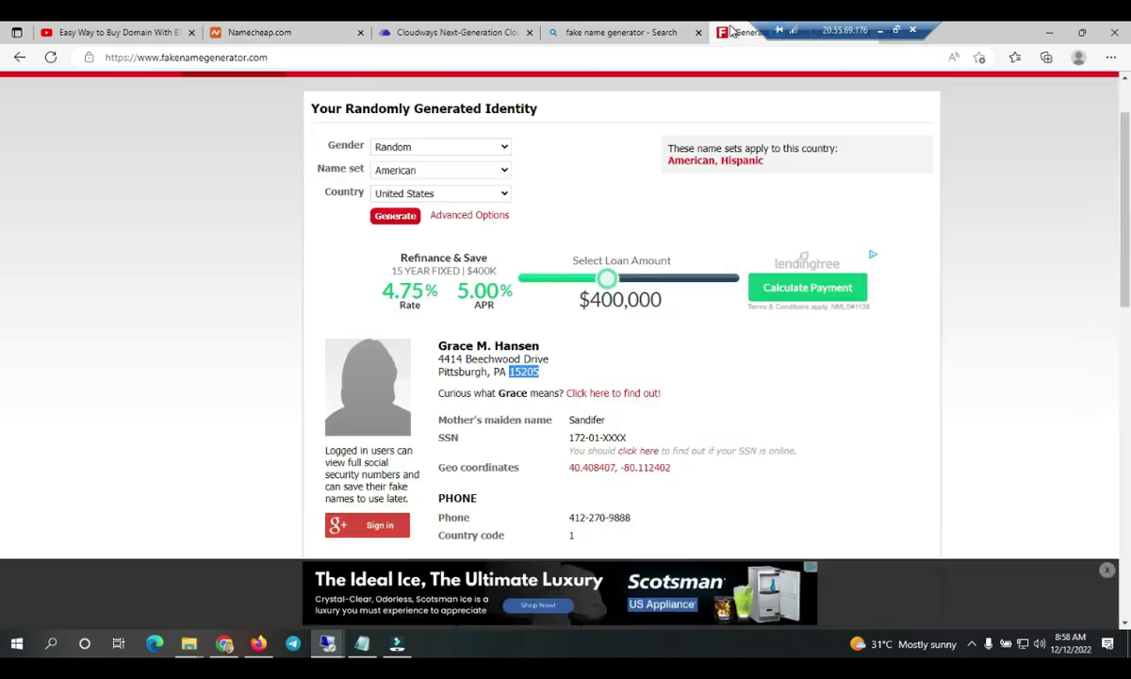
left_click(256, 32)
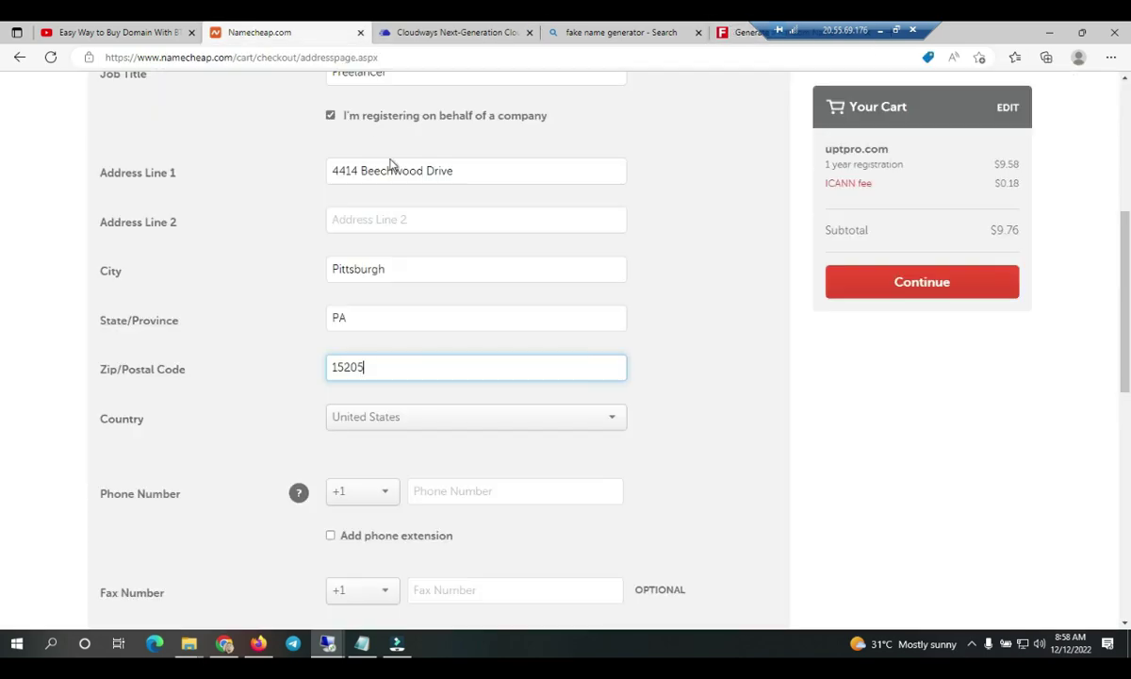
scroll(424, 335, "down", 1)
scroll(424, 335, "down", 1)
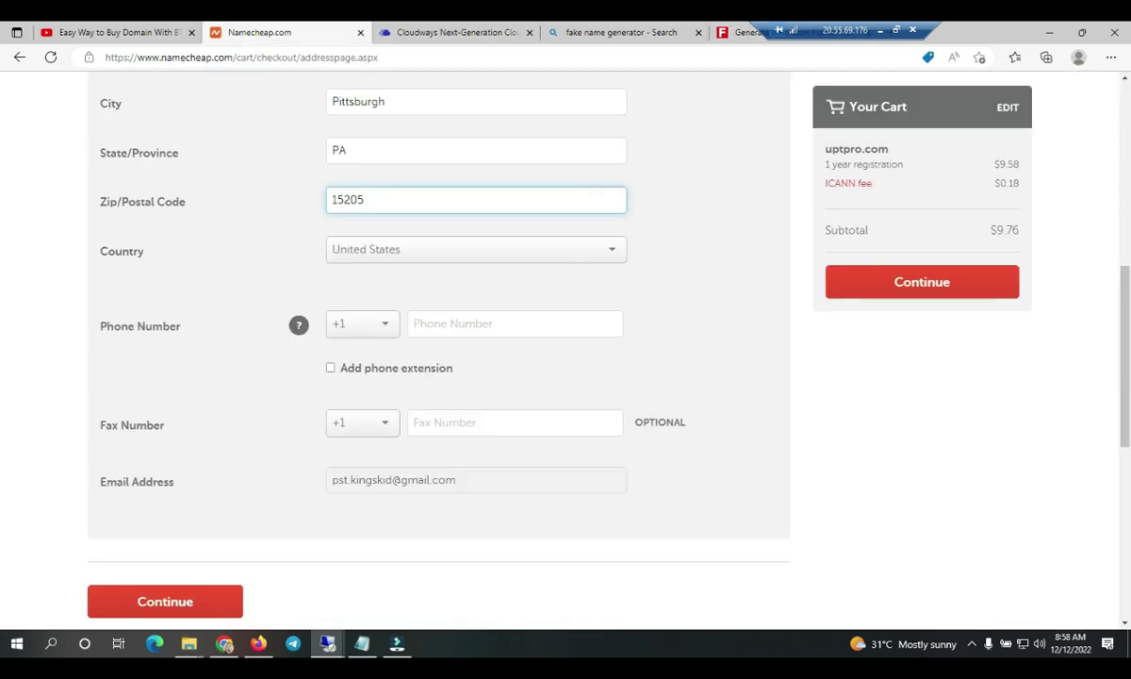
left_click(421, 325)
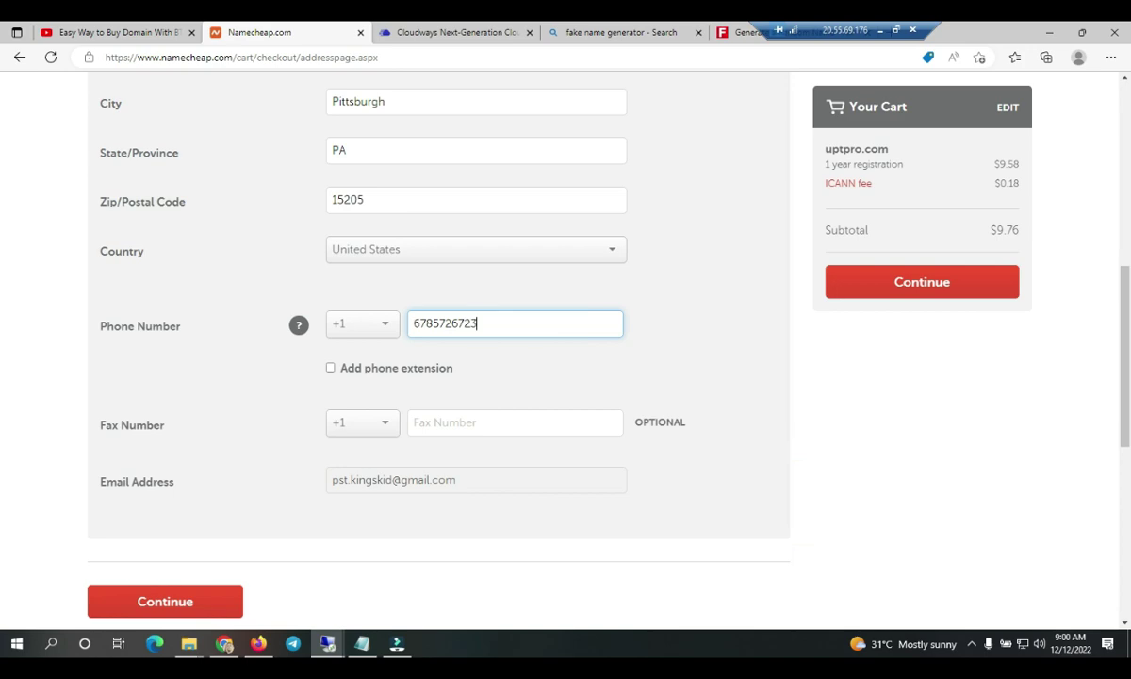
left_click(185, 604)
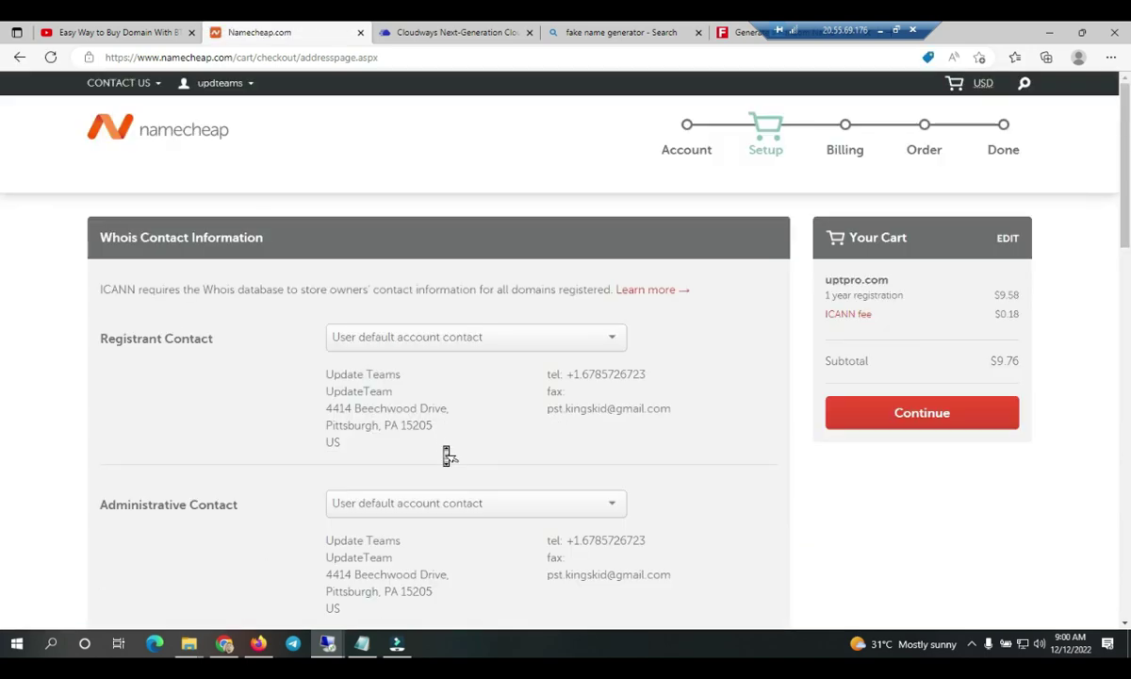
- Save the contact settings as defaults, continue to billing and choose Account Funds
scroll(447, 456, "down", 8)
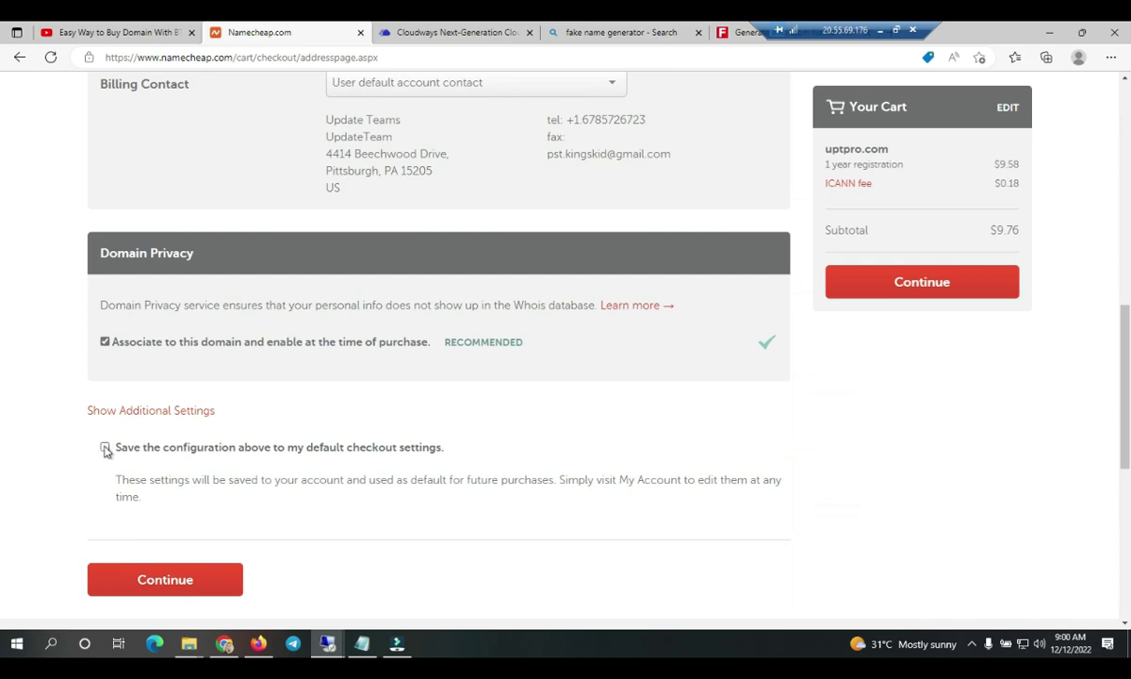
left_click(105, 447)
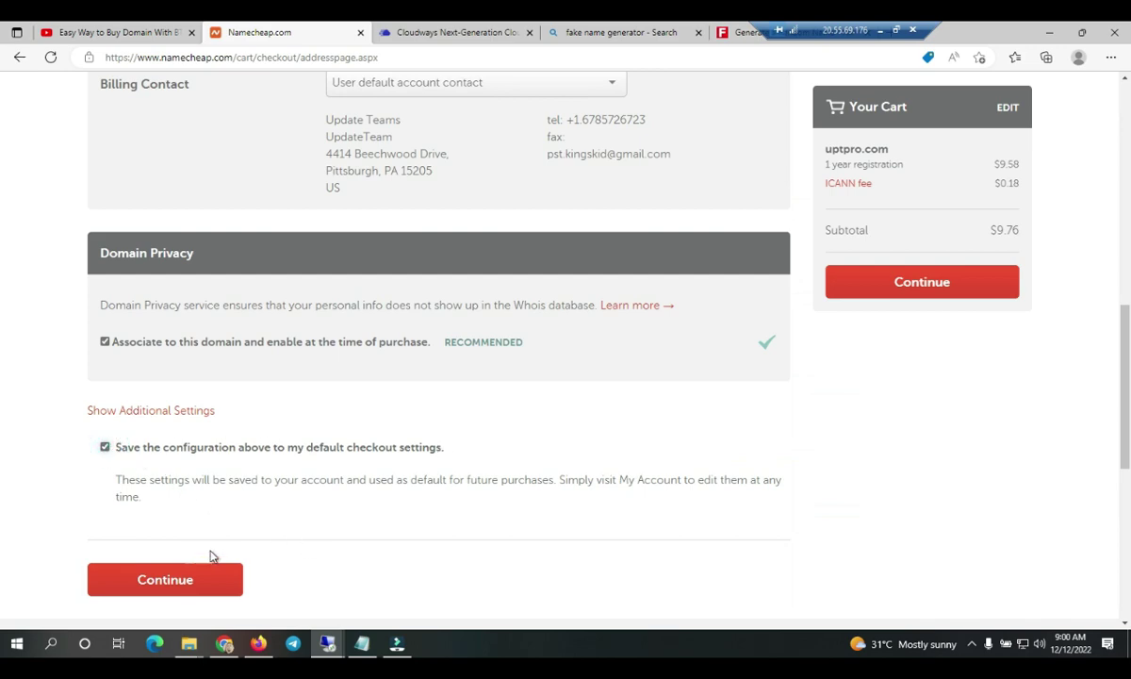
left_click(906, 285)
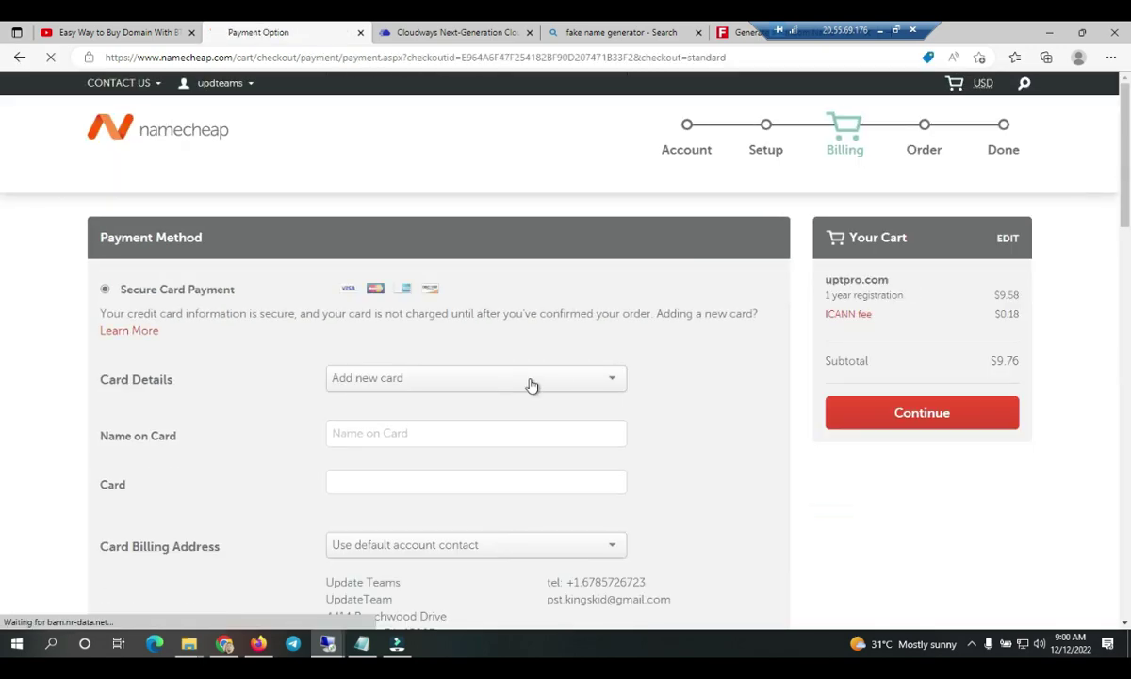
scroll(531, 383, "down", 3)
scroll(106, 406, "down", 1)
left_click(105, 407)
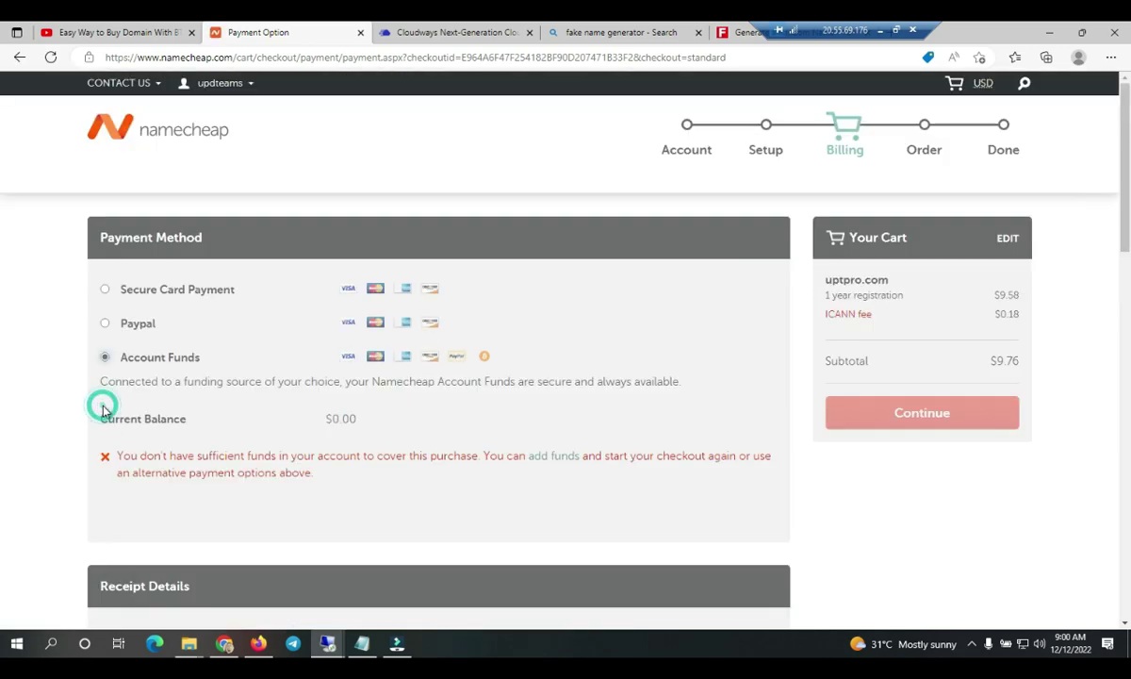
- Visit the add-funds page, return, and reselect Account Funds showing a $0.00 balance
left_click(545, 464)
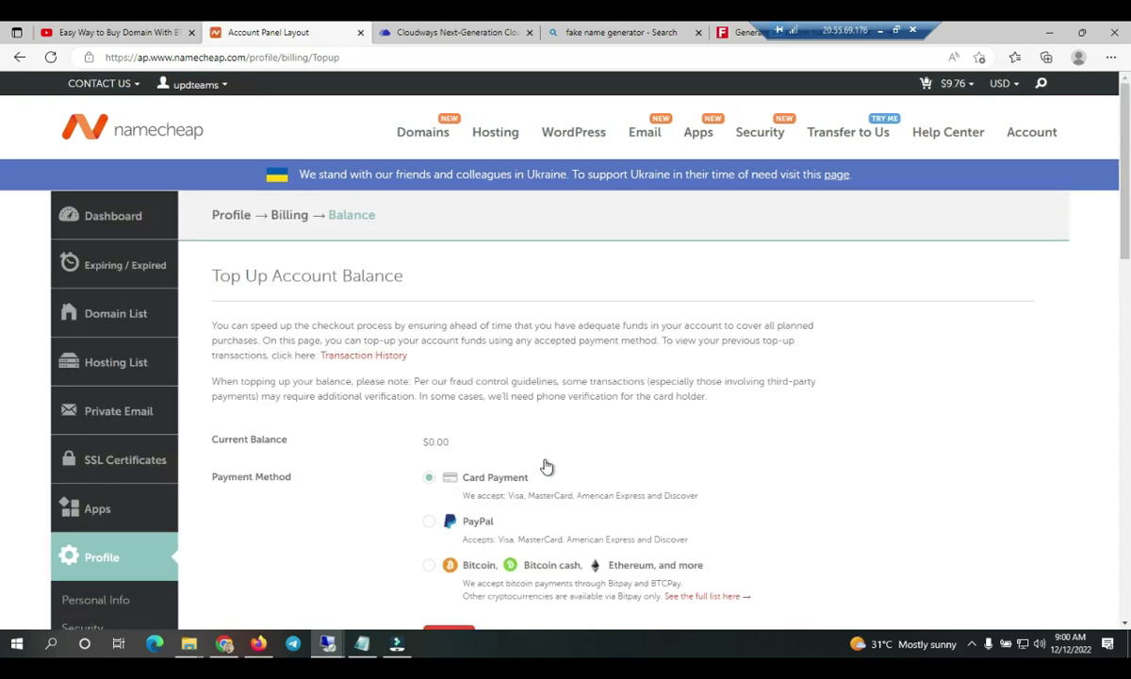
scroll(548, 469, "down", 1)
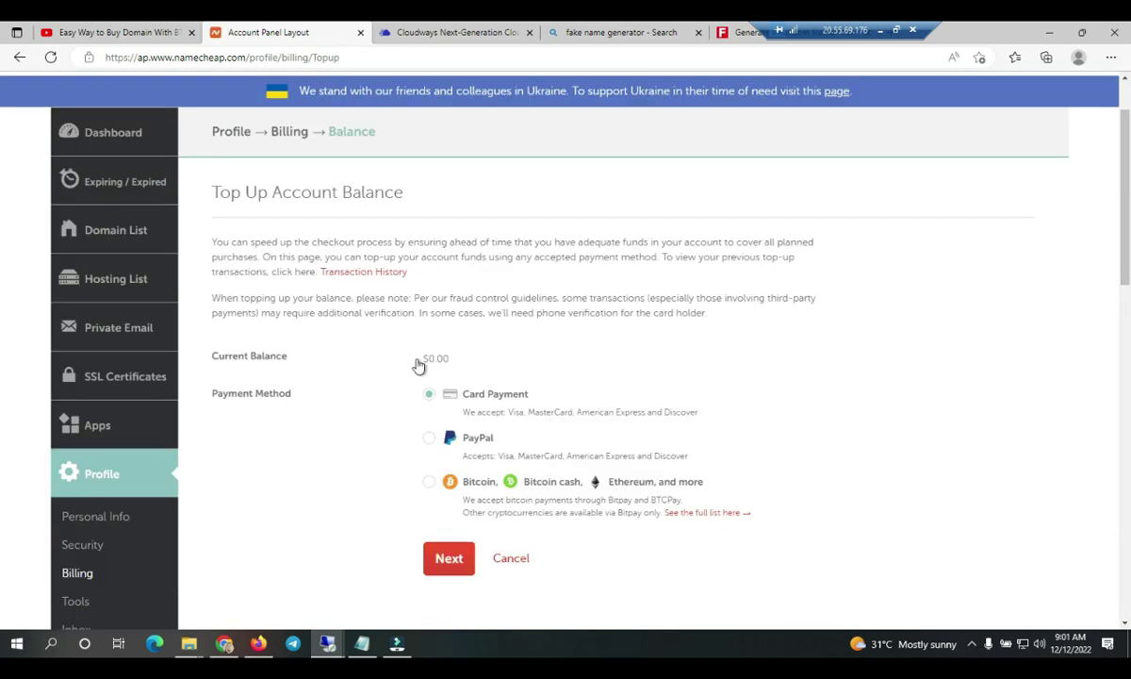
left_click(17, 59)
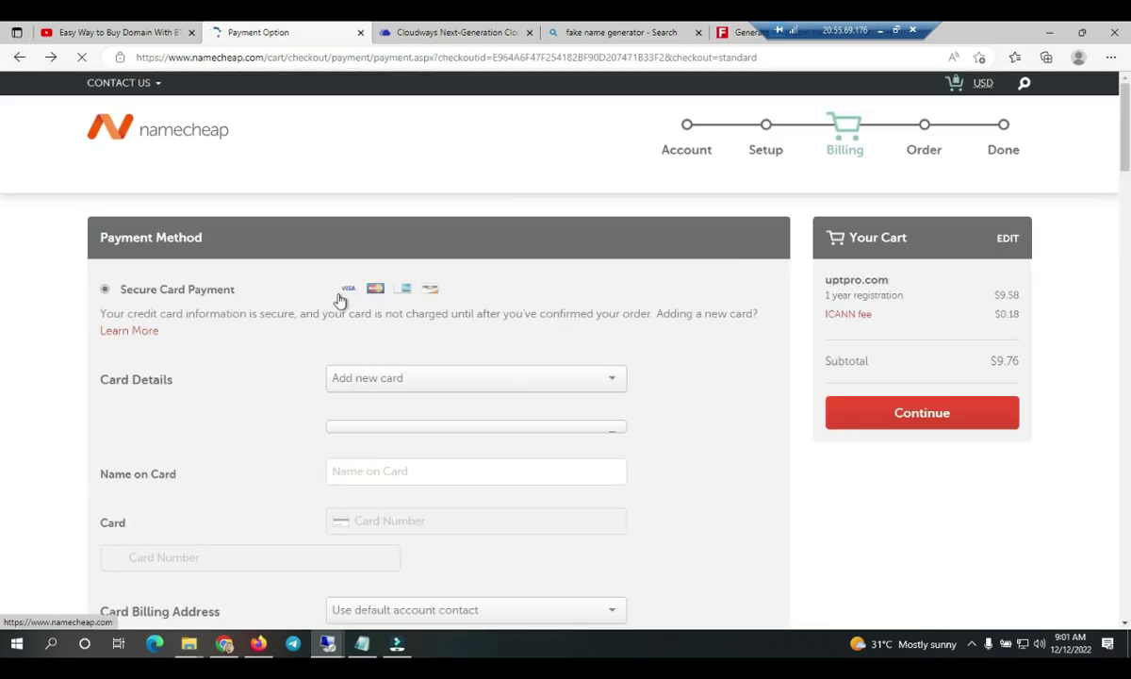
scroll(336, 297, "down", 6)
scroll(311, 405, "down", 3)
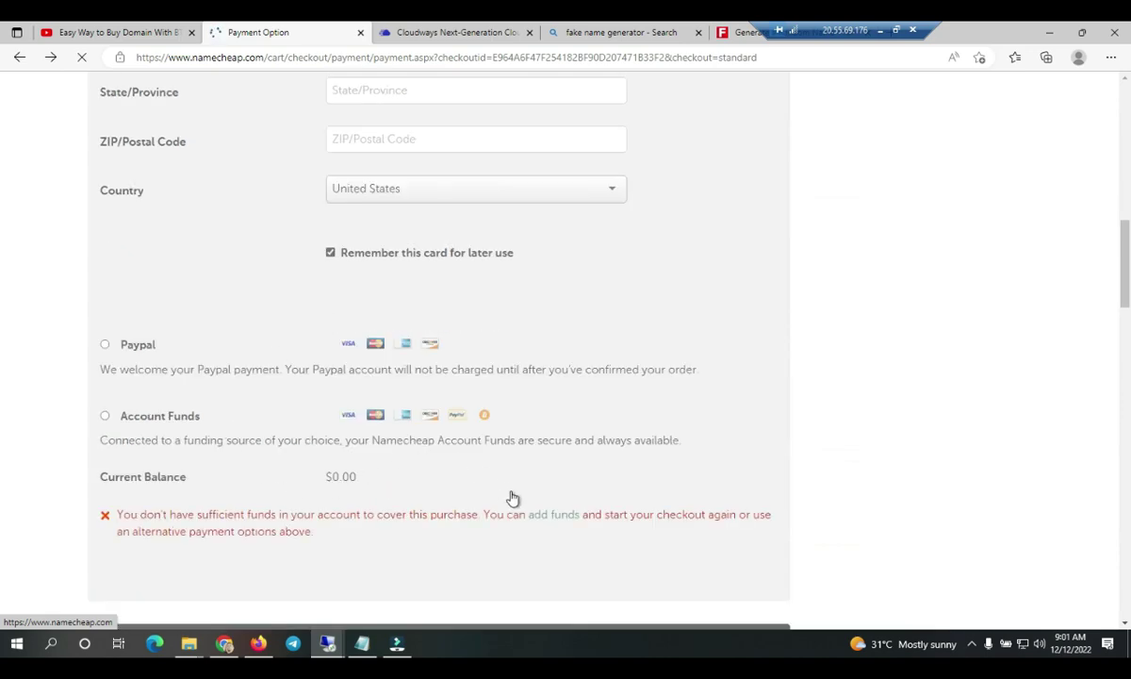
scroll(515, 452, "down", 5)
scroll(469, 352, "up", 3)
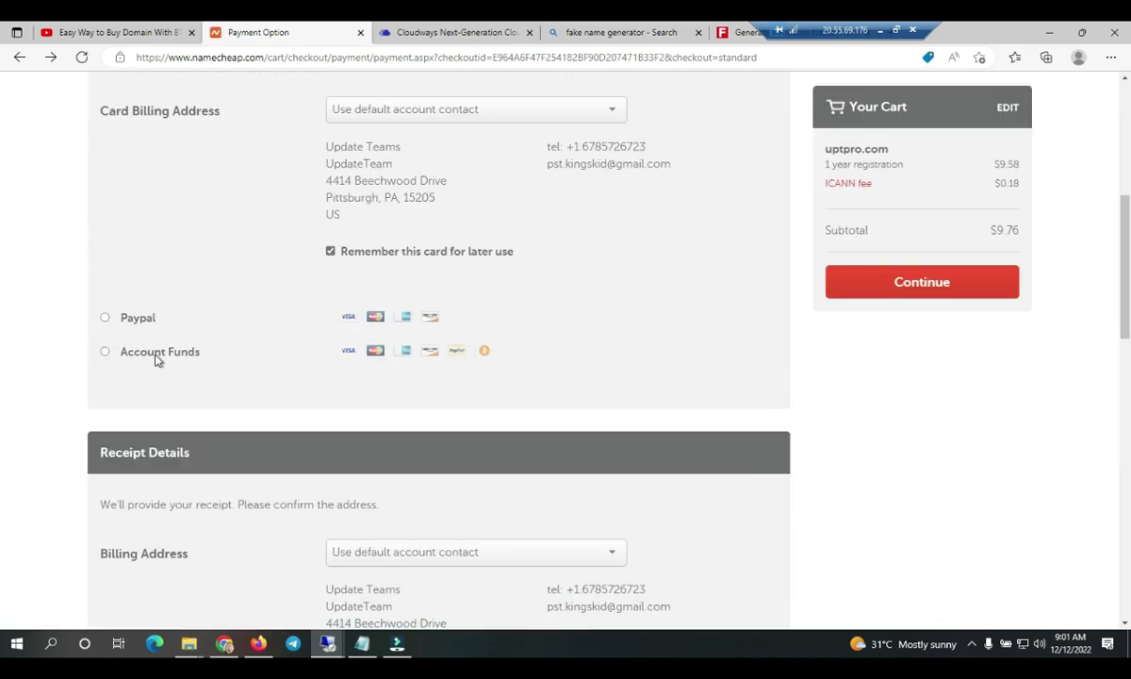
left_click(105, 351)
right_click(547, 450)
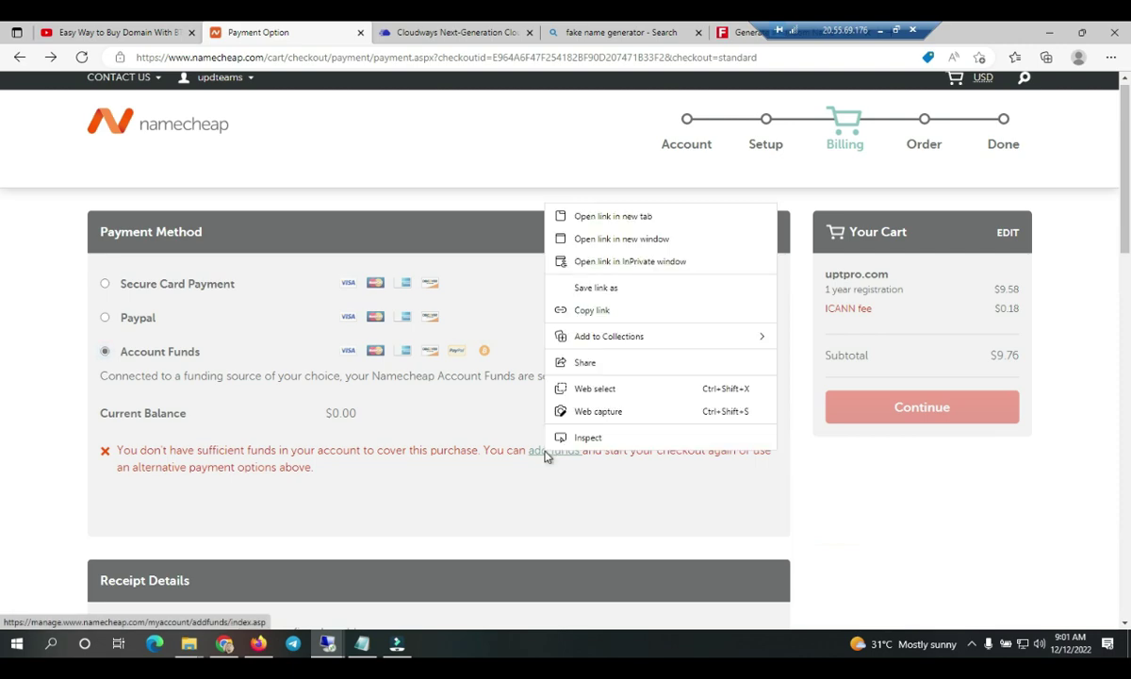
- Open add funds in a new tab and submit a $10 top-up paid with Bitcoin
left_click(603, 219)
left_click(425, 32)
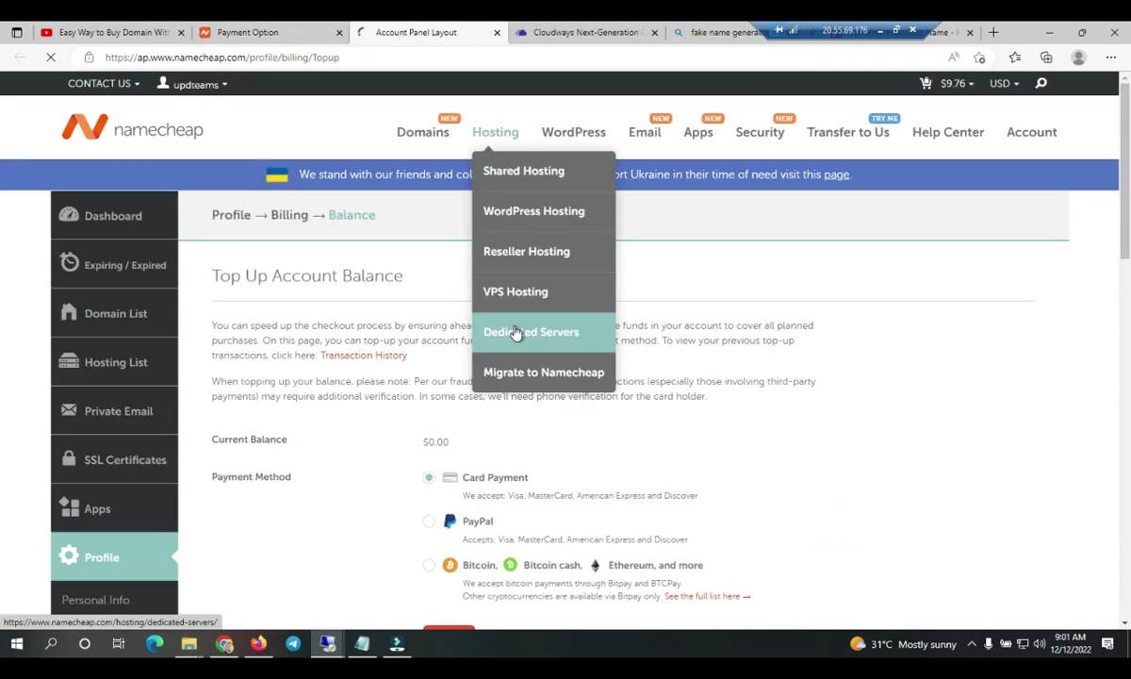
left_click(429, 568)
scroll(600, 455, "down", 3)
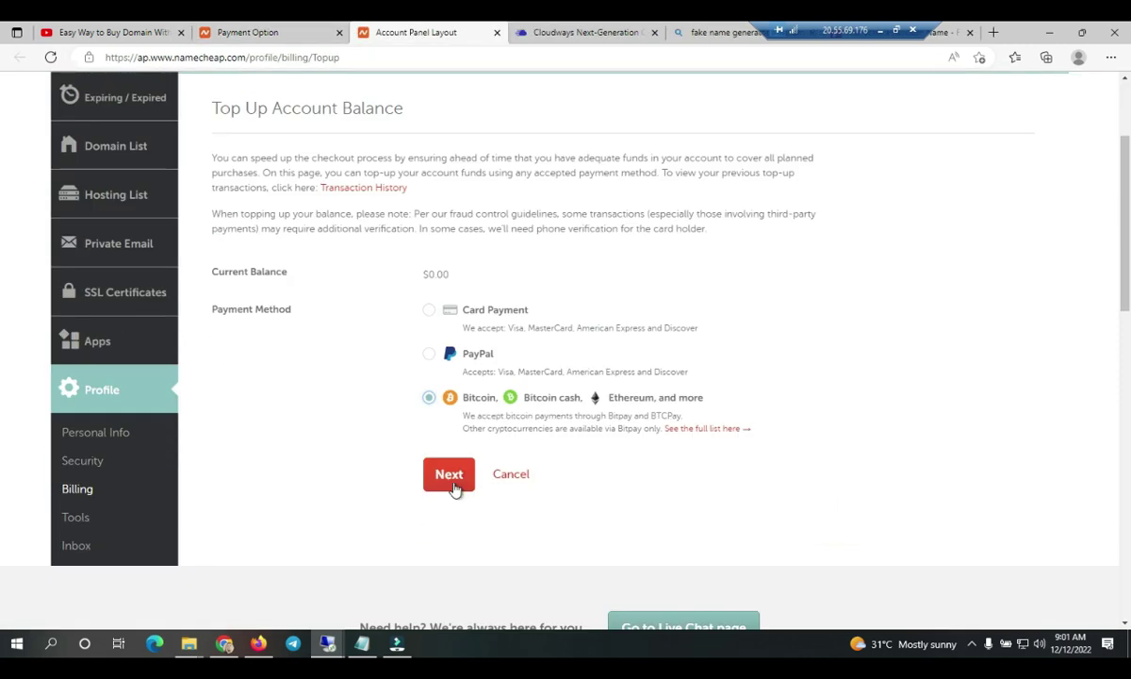
left_click(454, 477)
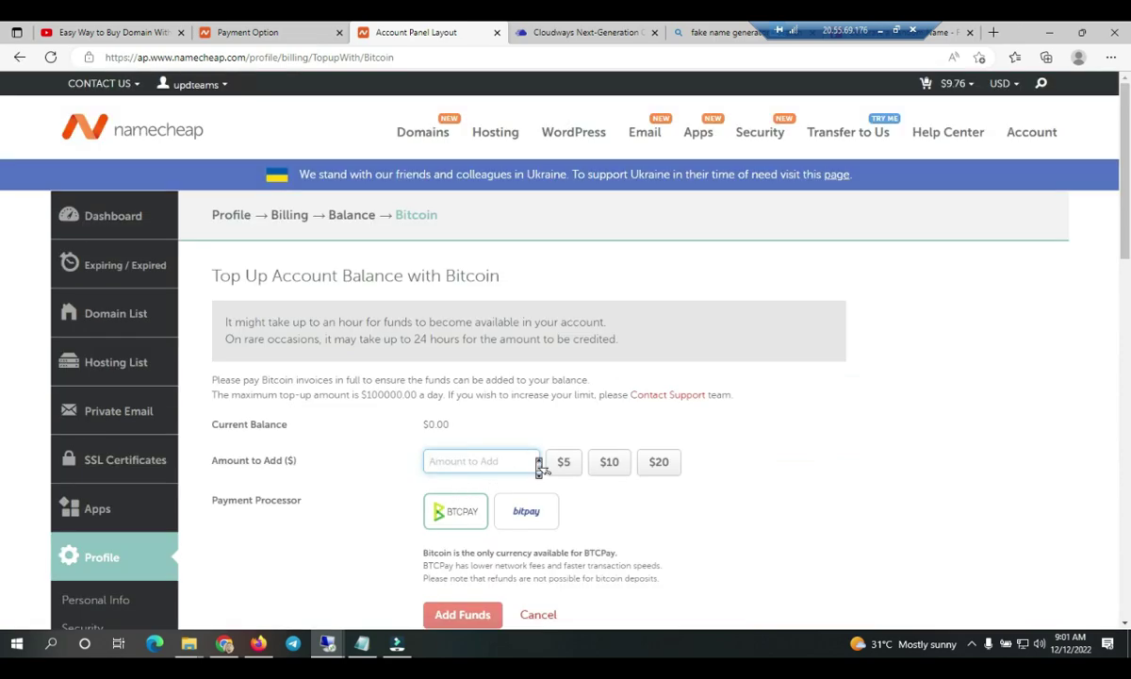
scroll(509, 439, "down", 1)
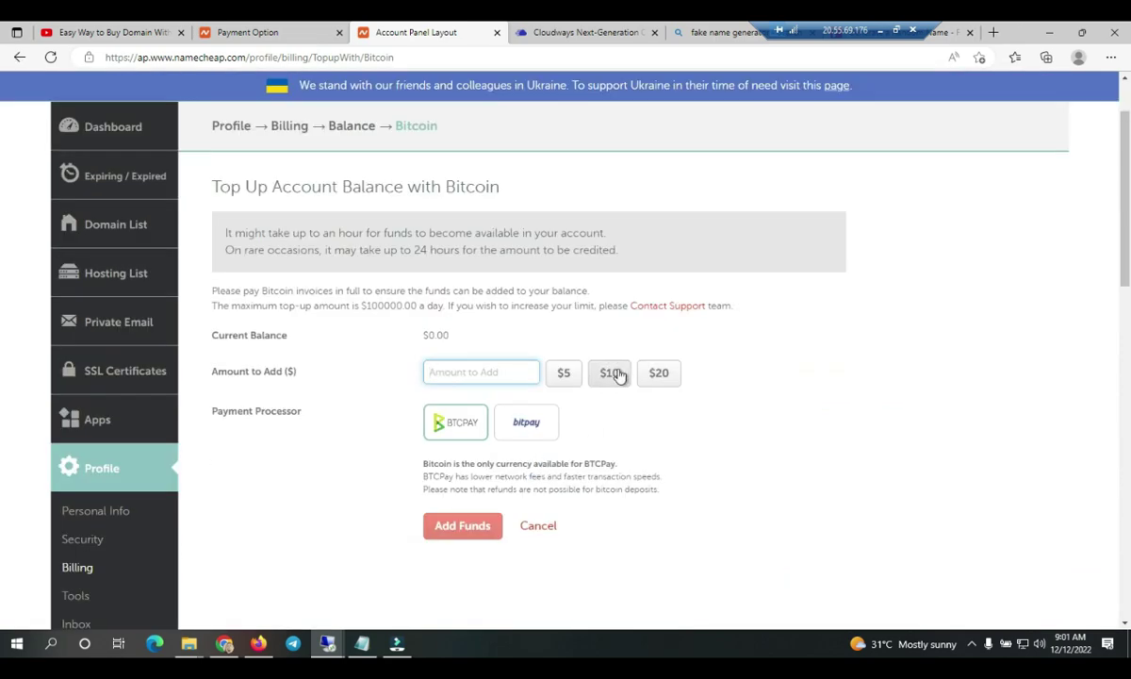
left_click(275, 36)
left_click(415, 32)
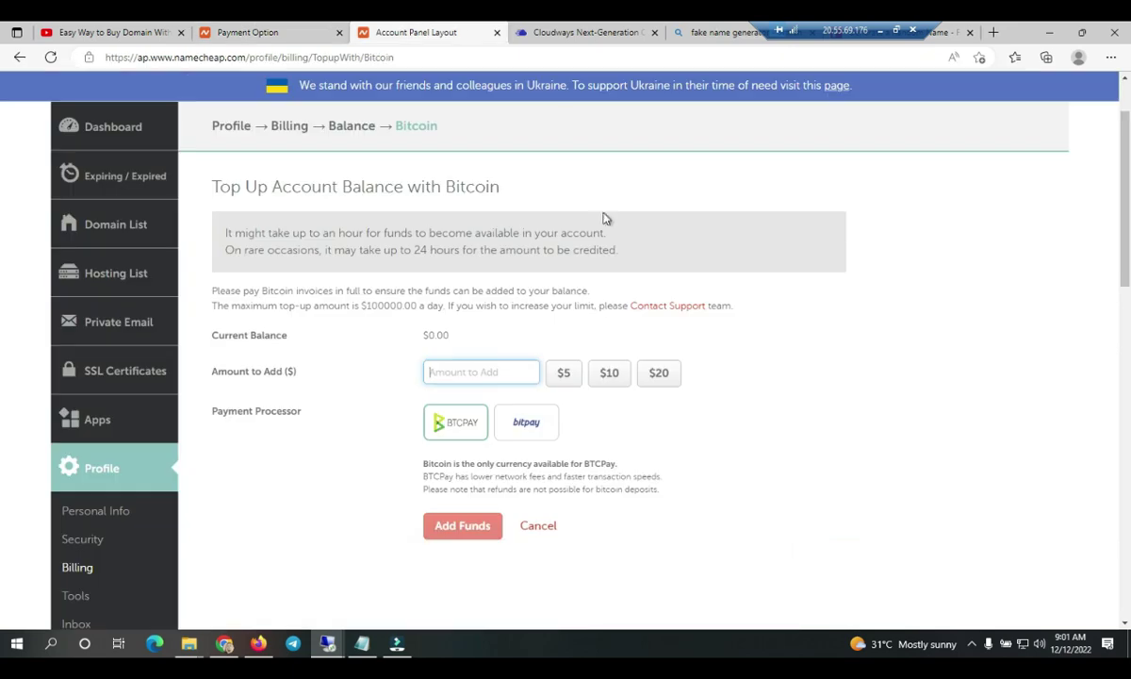
left_click(609, 372)
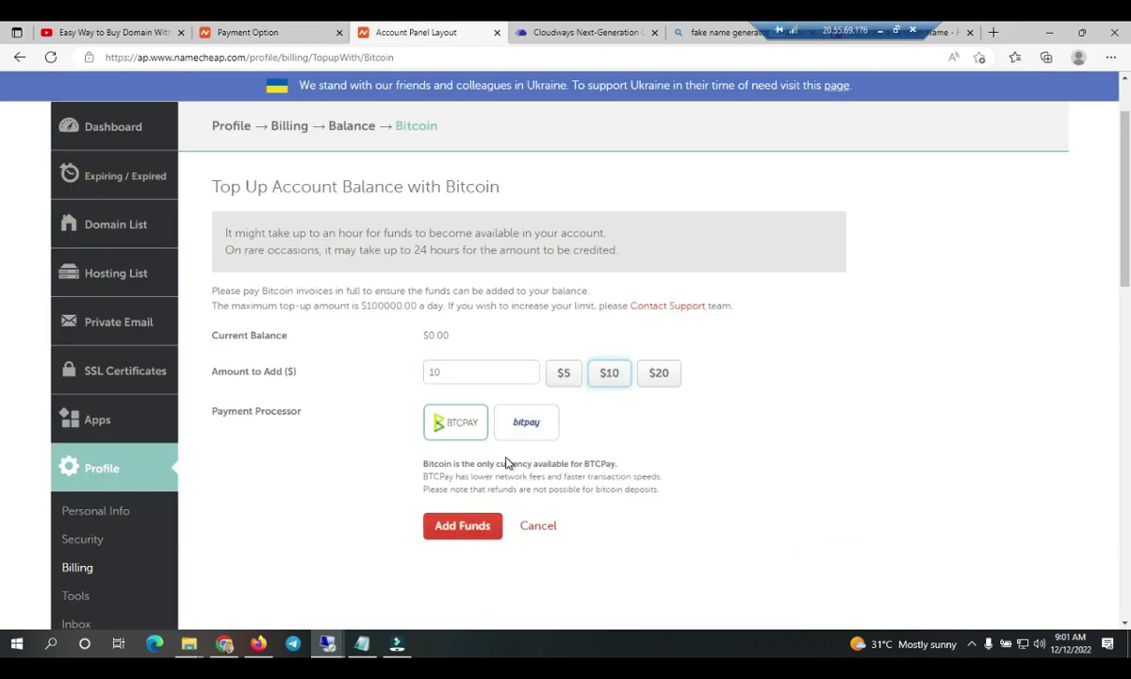
left_click(465, 529)
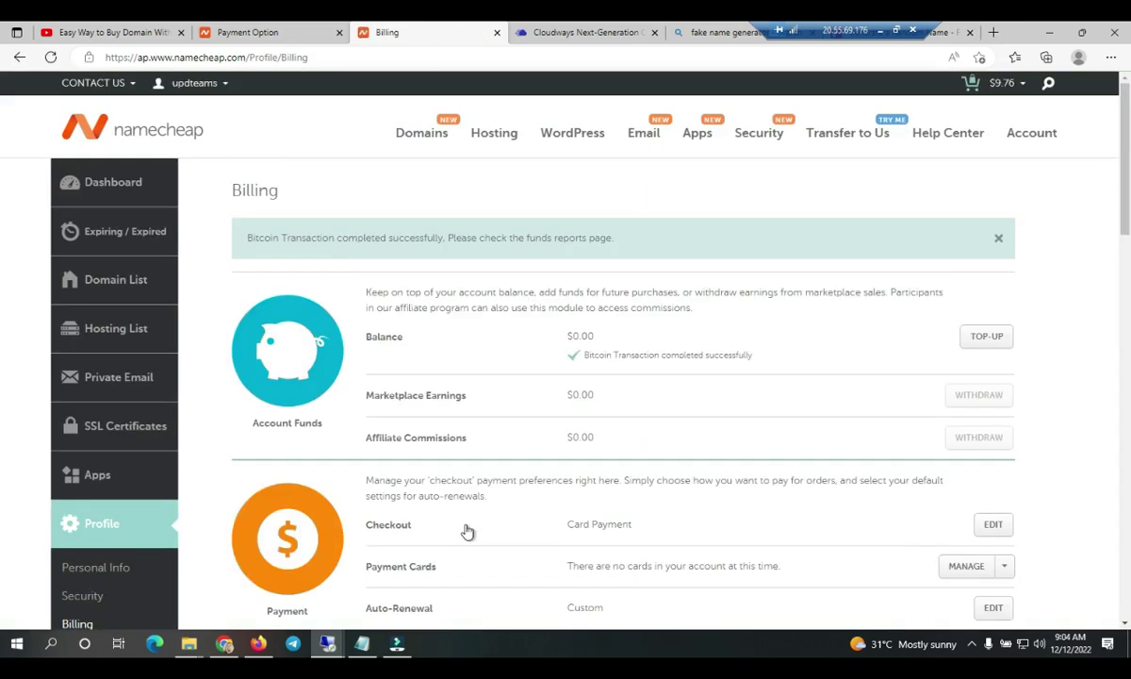
- Add the line 'LETS WAIT TILL PAYM' to the notes while the payment clears
key("ctrl+shift+Tab")
key("alt+Tab")
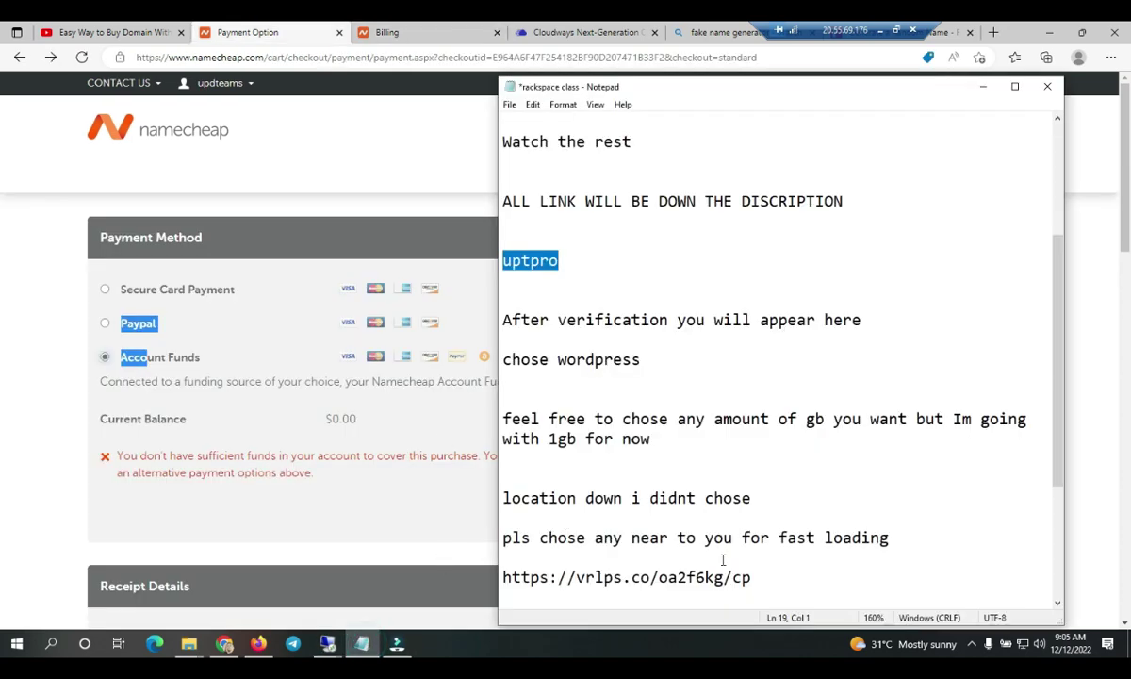
key("Return")
key("Return")
key("Return")
type("LETS WAIT TILL P")
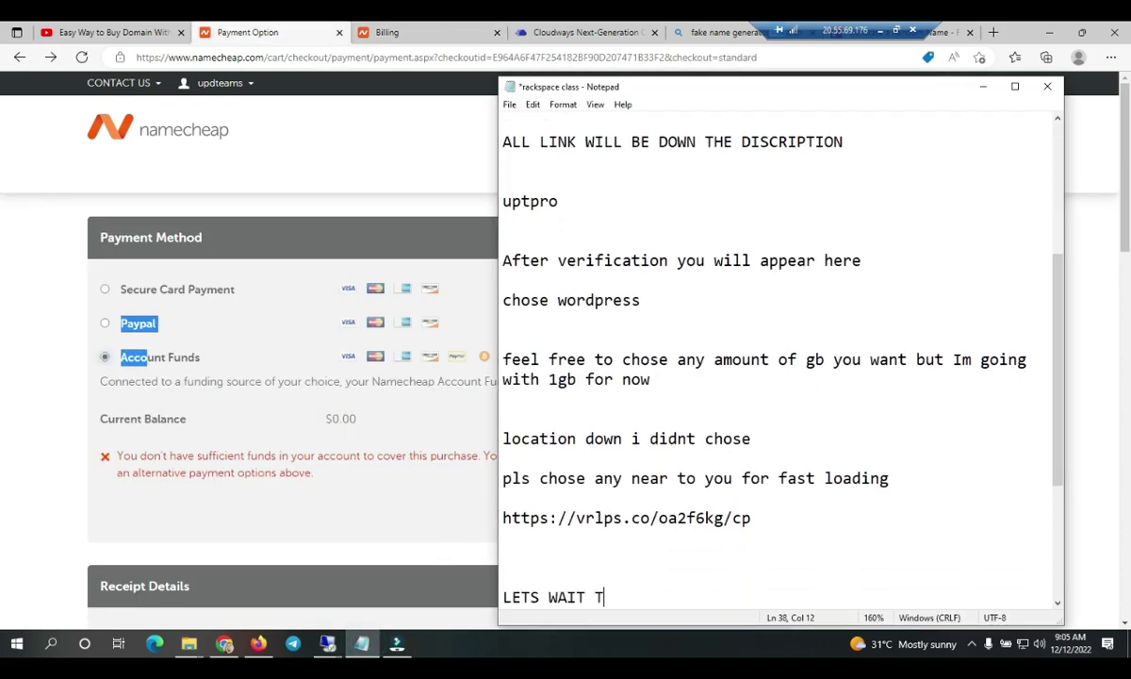
type("AYM")
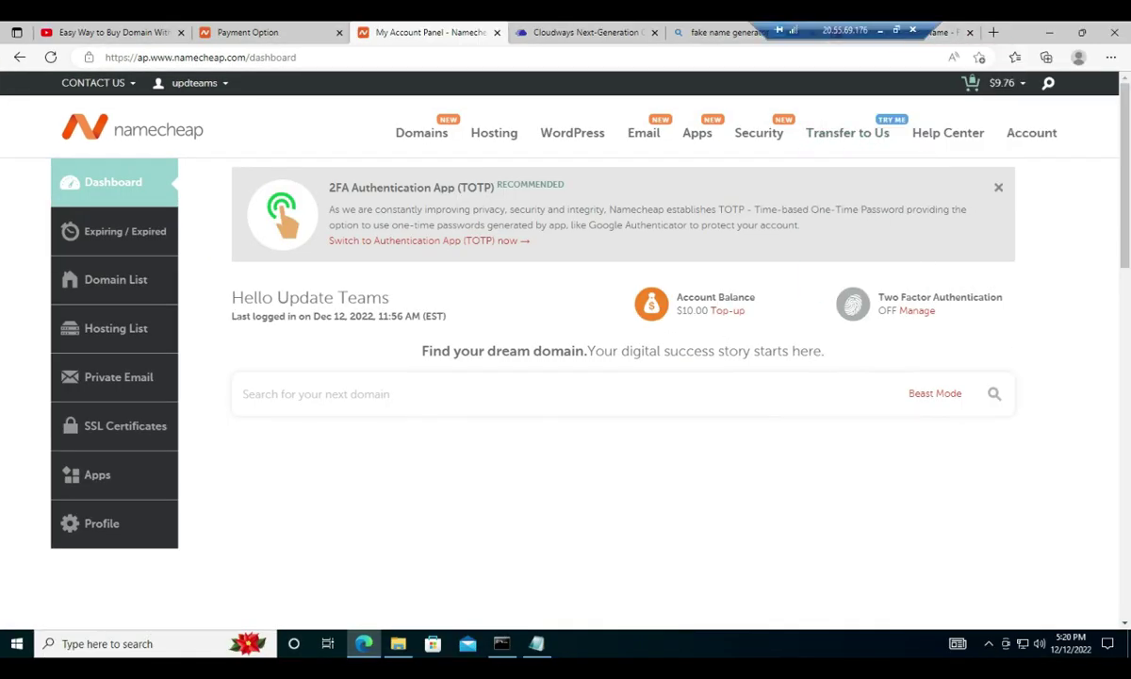
- Reload checkout, pay from the $10 Account Funds and place the uptpro.com order
left_click(248, 32)
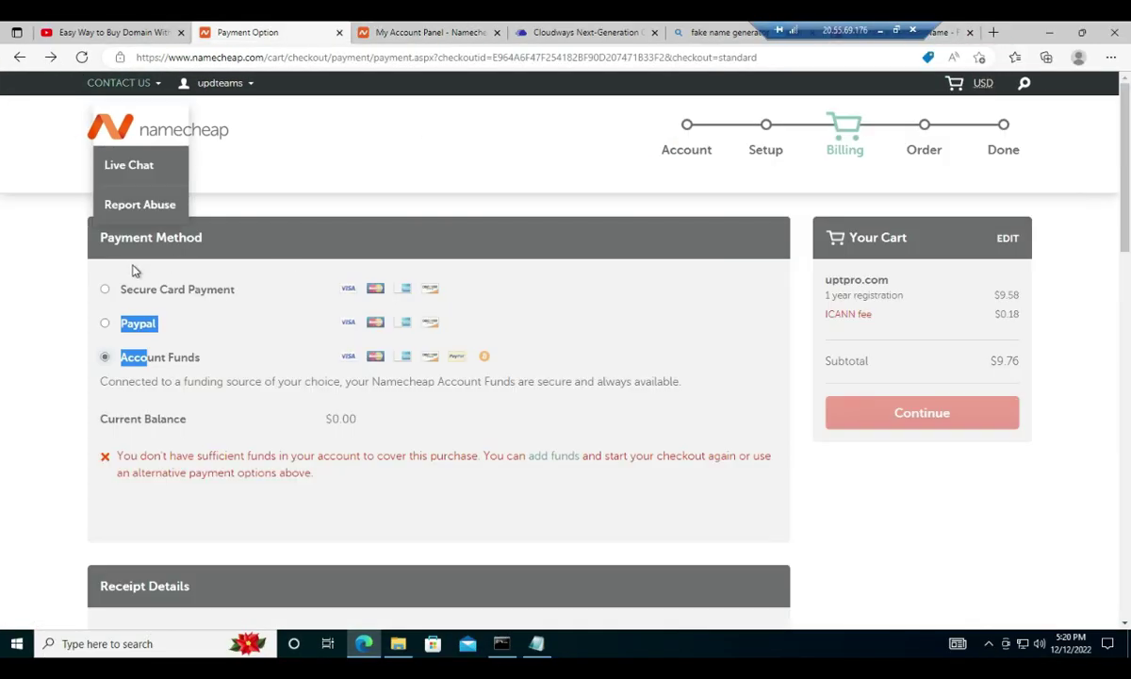
left_click(80, 57)
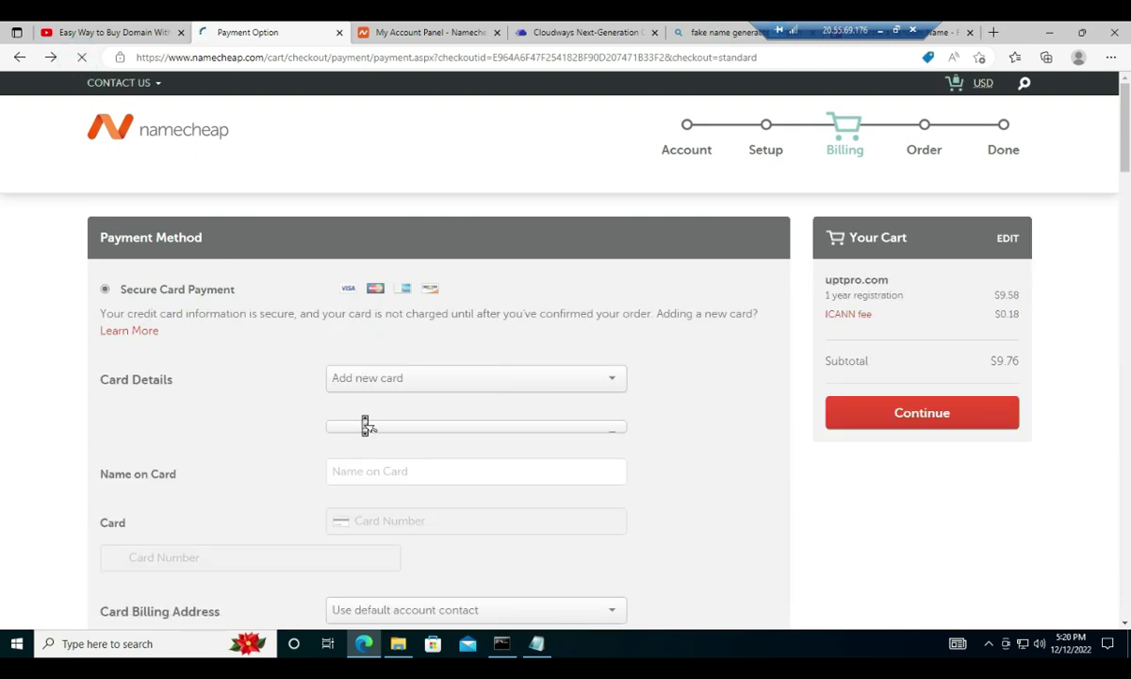
scroll(366, 422, "down", 1)
scroll(366, 421, "down", 4)
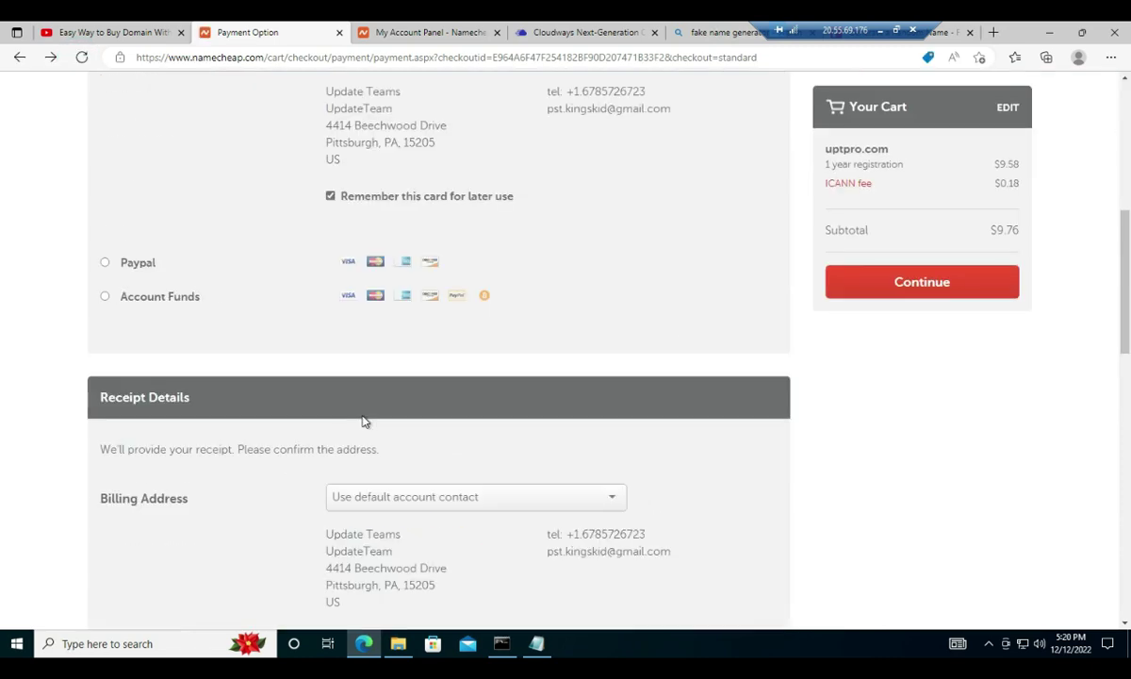
left_click(106, 298)
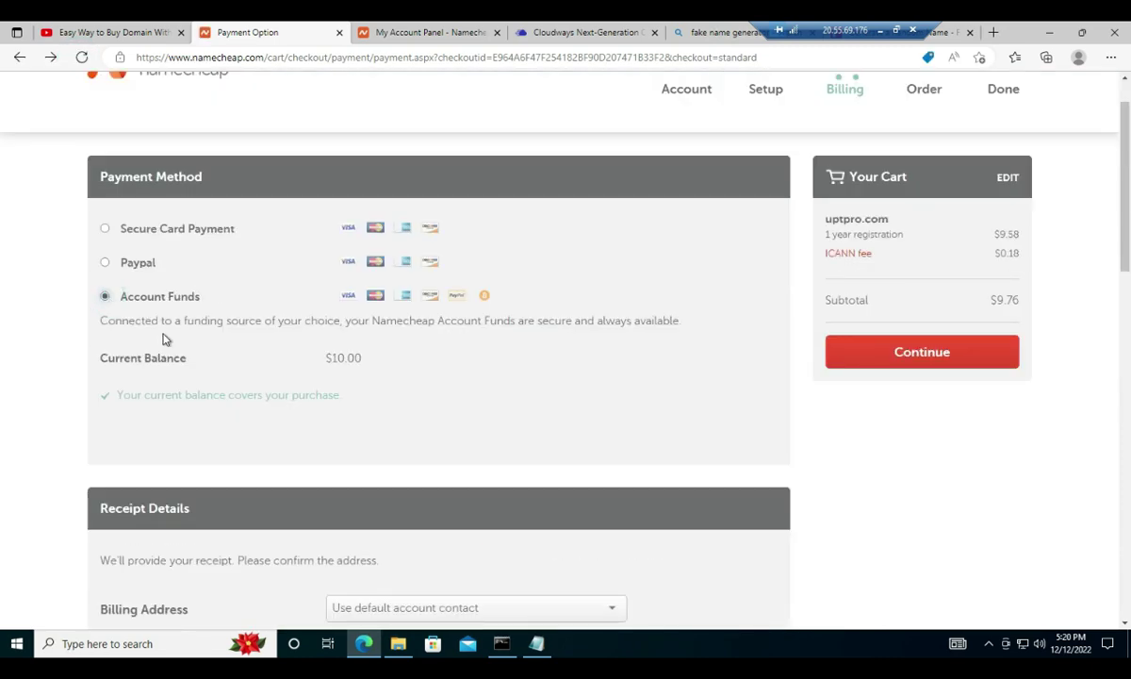
left_click(944, 358)
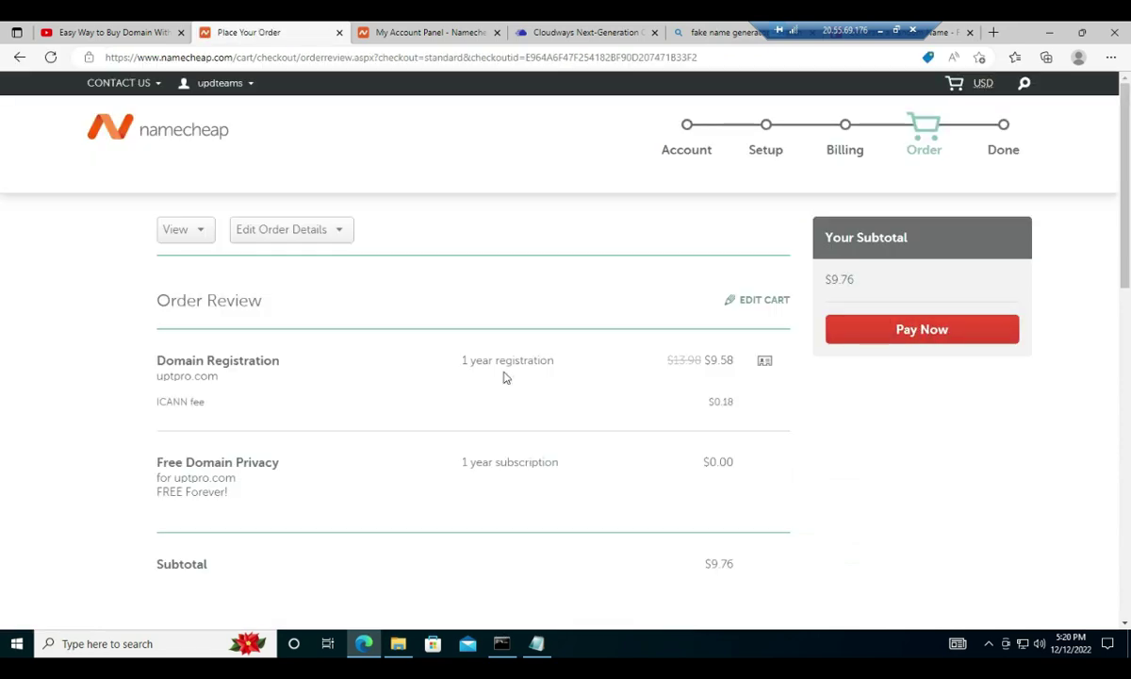
scroll(503, 376, "down", 5)
scroll(502, 376, "up", 5)
left_click(878, 332)
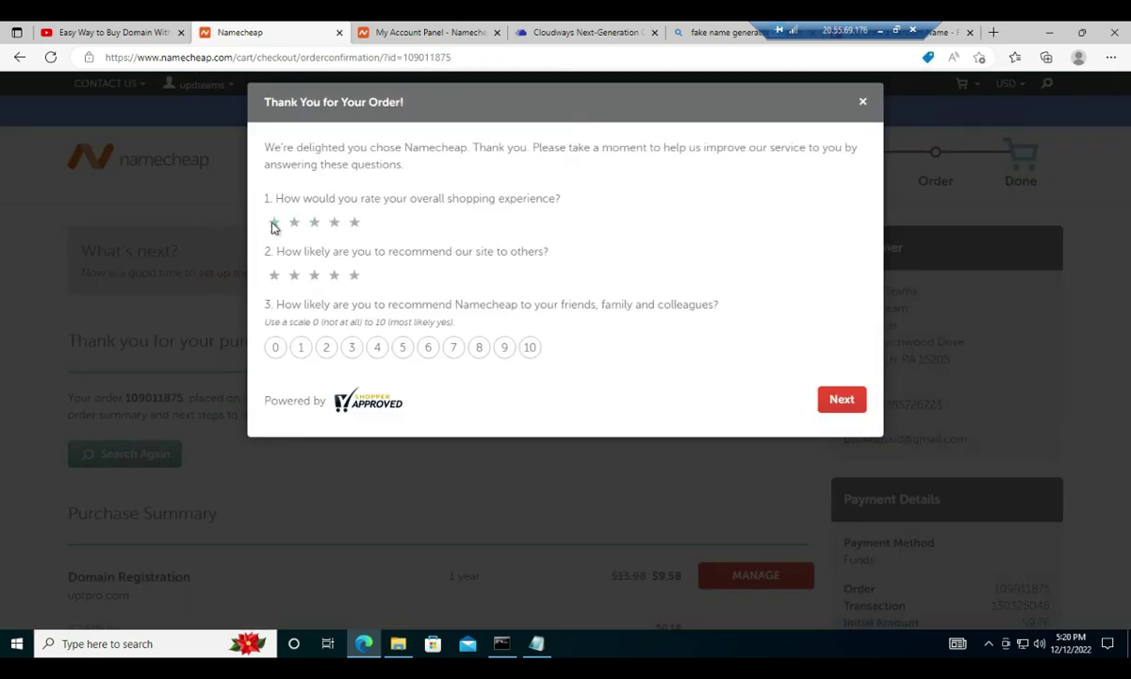
- Rate the survey four stars with a score of 5, close it, and manage uptpro.com
left_click(333, 222)
left_click(333, 274)
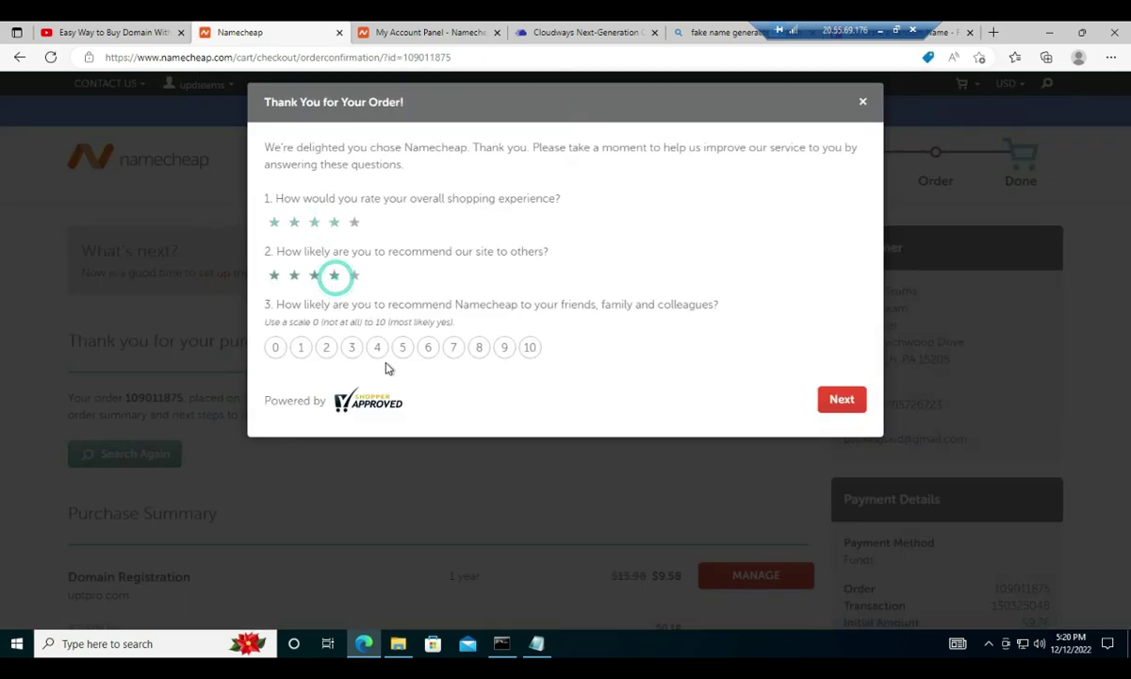
left_click(402, 347)
left_click(840, 402)
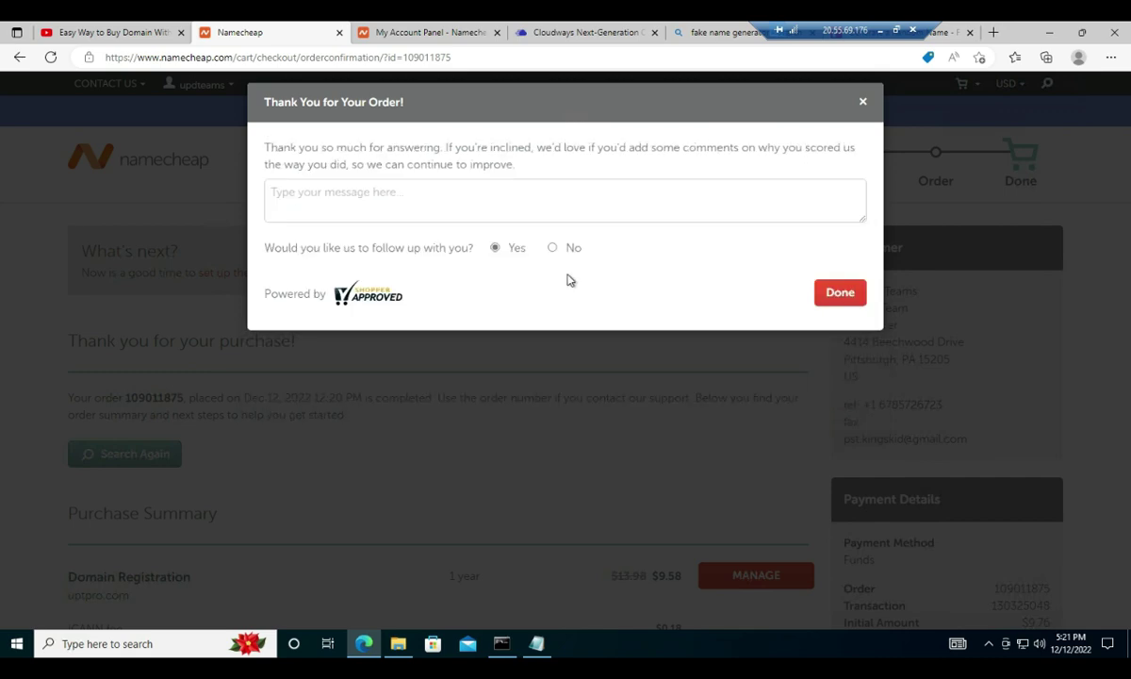
left_click(838, 294)
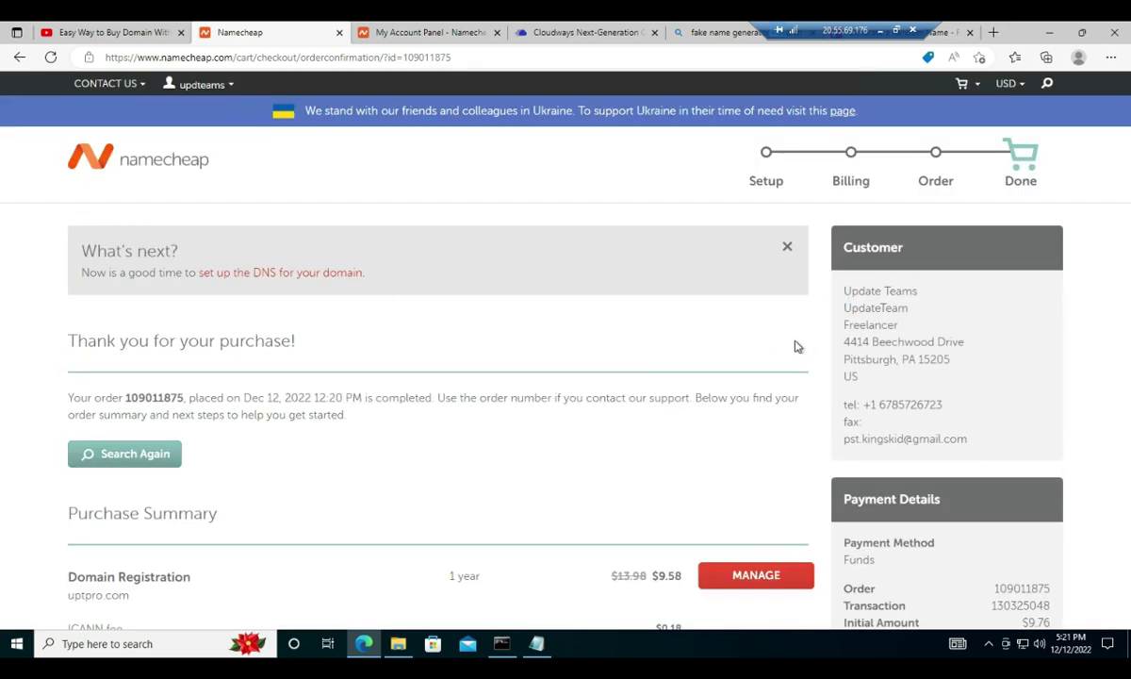
left_click(764, 575)
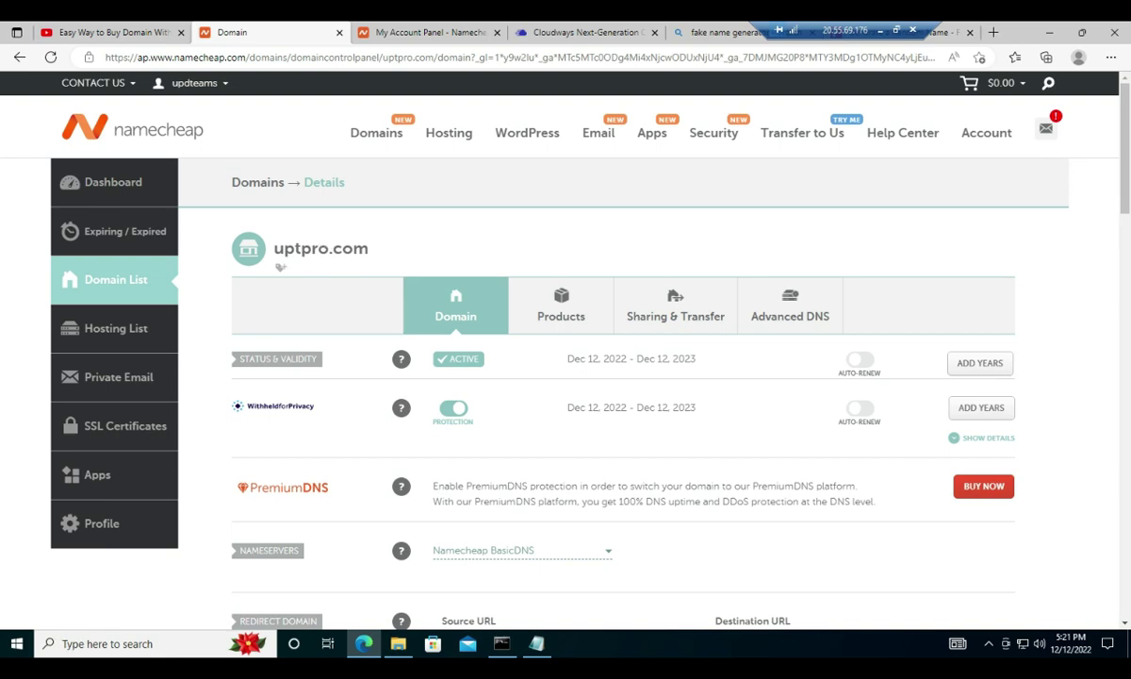
- Leave the uptpro.com DNS view for the account panel's Domain List, which shows uptpro.com as Active
left_click(794, 311)
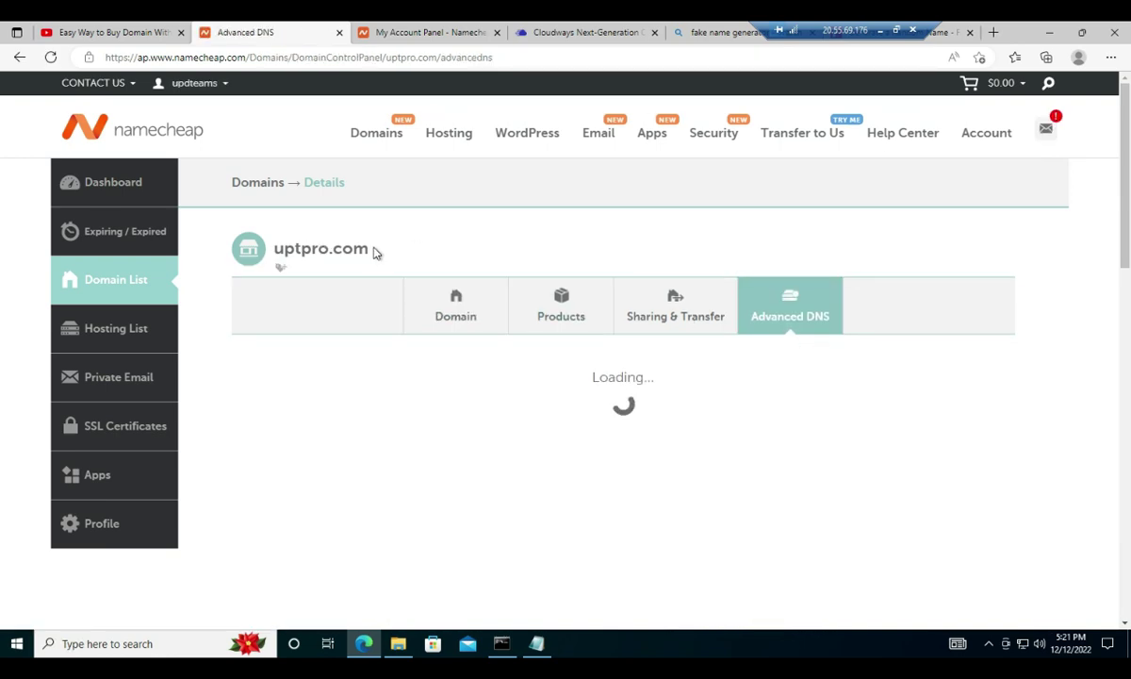
double_click(280, 267)
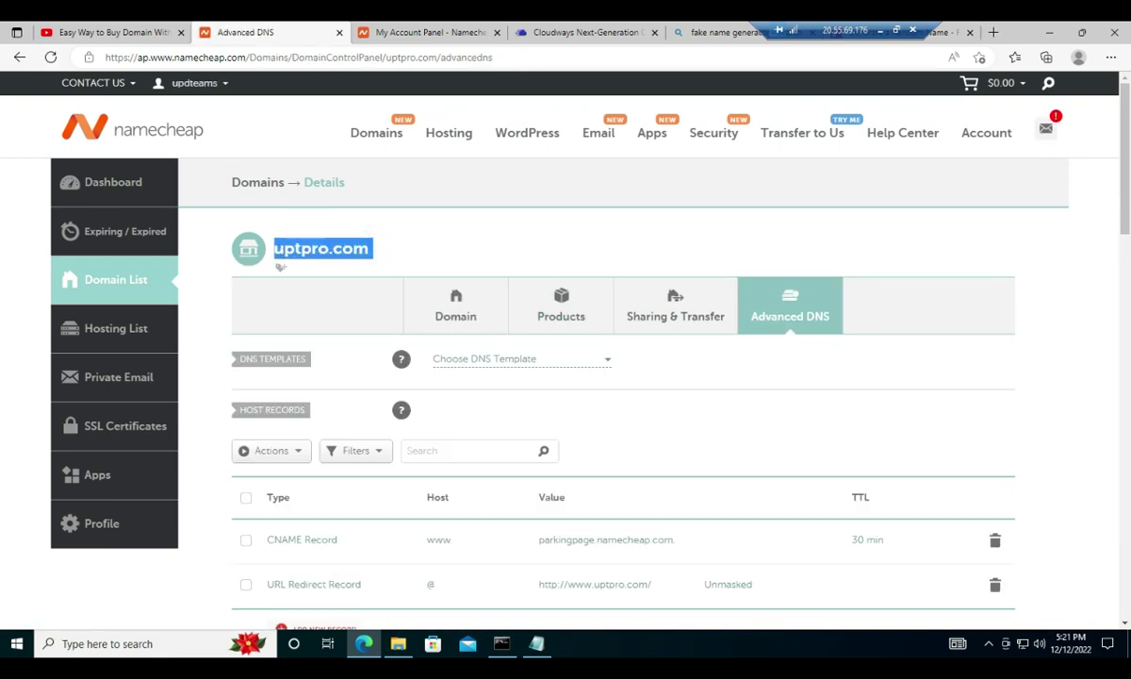
scroll(577, 275, "down", 1)
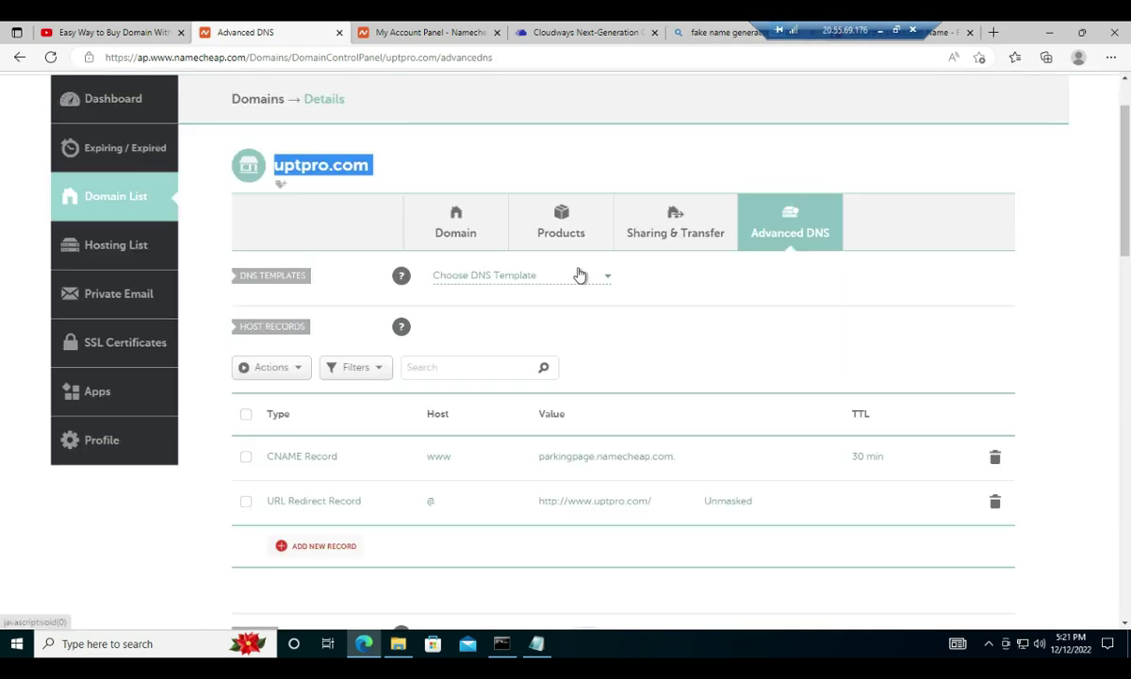
key("ctrl+alt+Break")
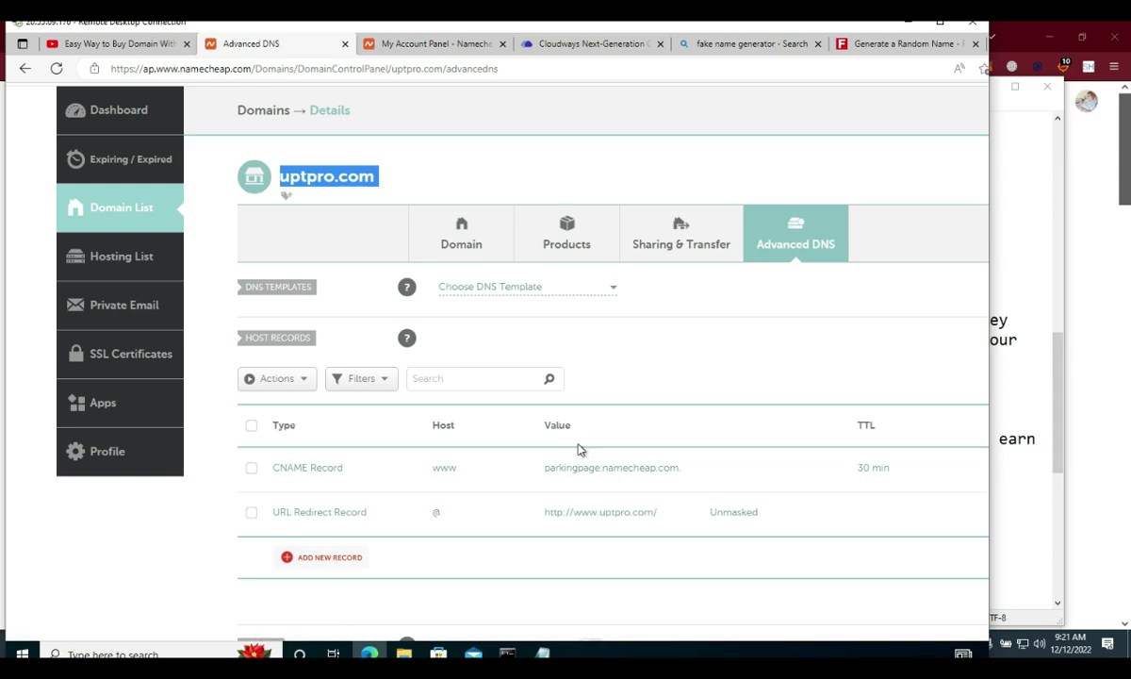
key("ctrl+alt+Break")
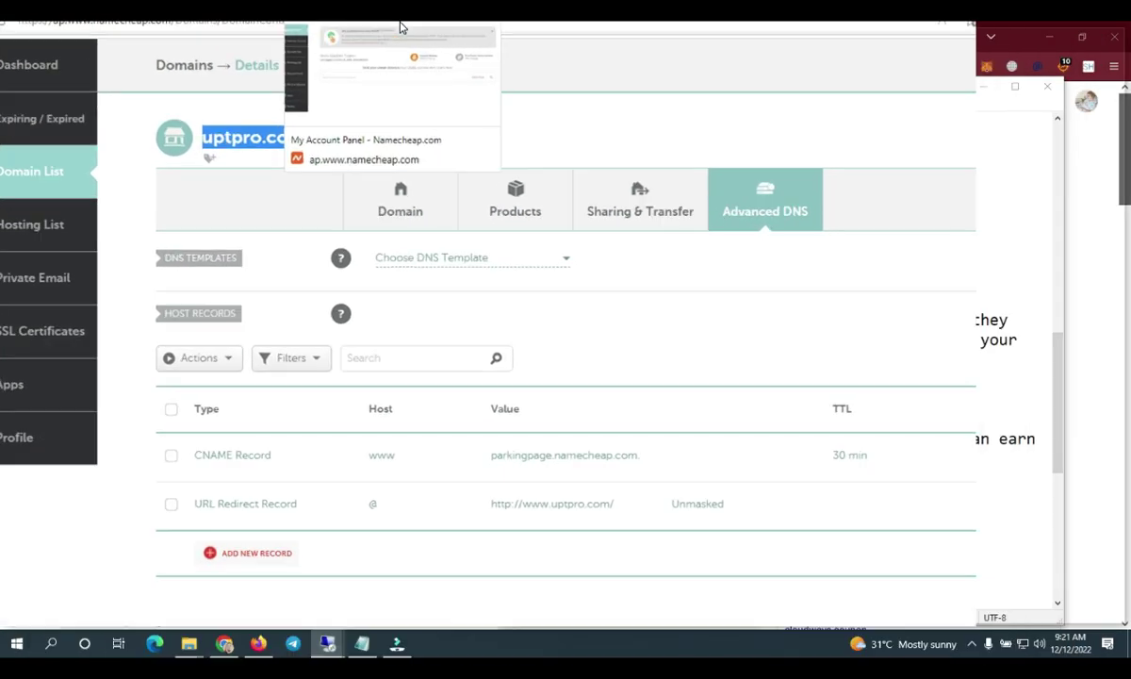
left_click(406, 43)
key("ctrl+alt+Break")
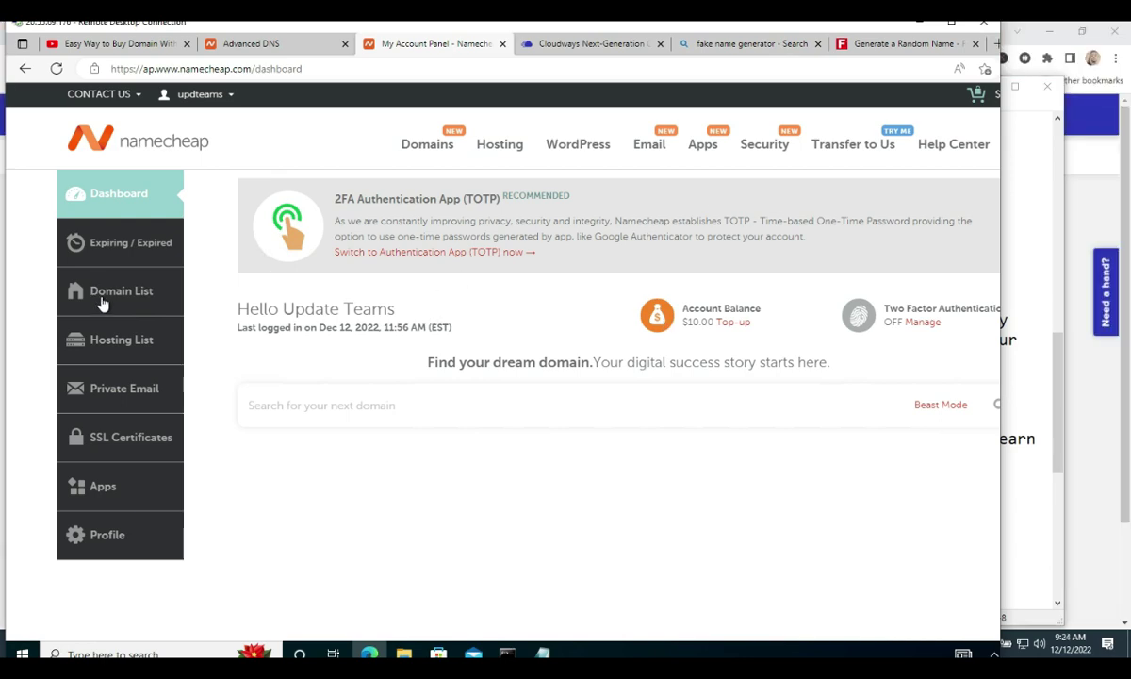
left_click(102, 294)
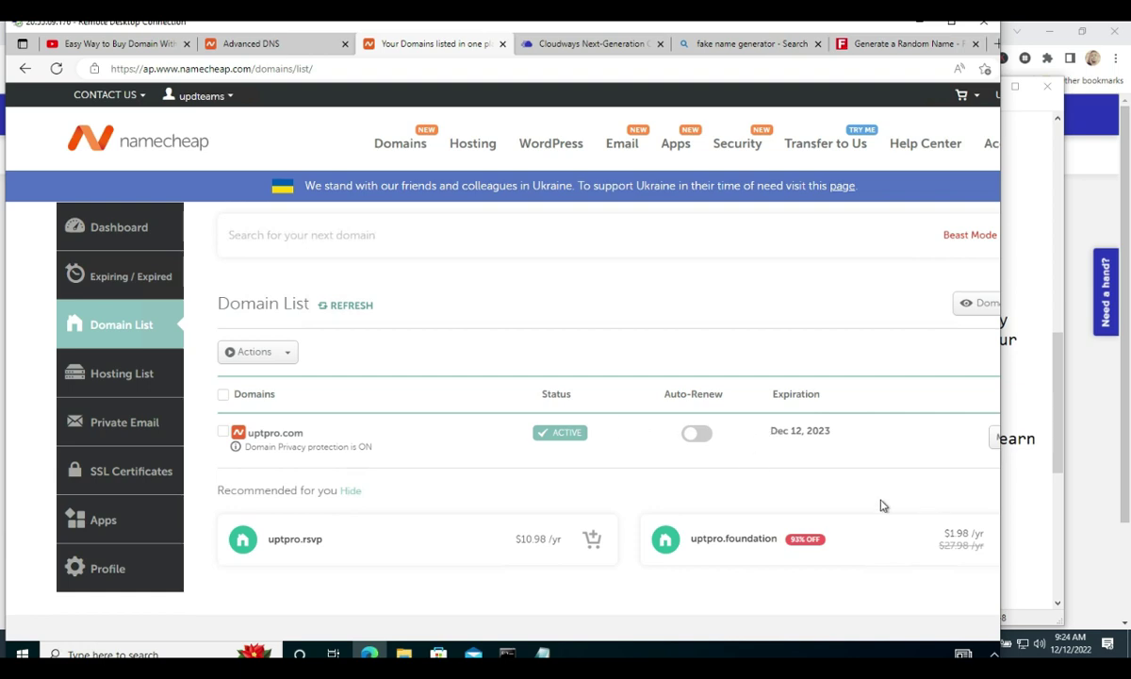
- Open the Cloudways WordPress application's Access Details and its admin login page
left_click(1092, 406)
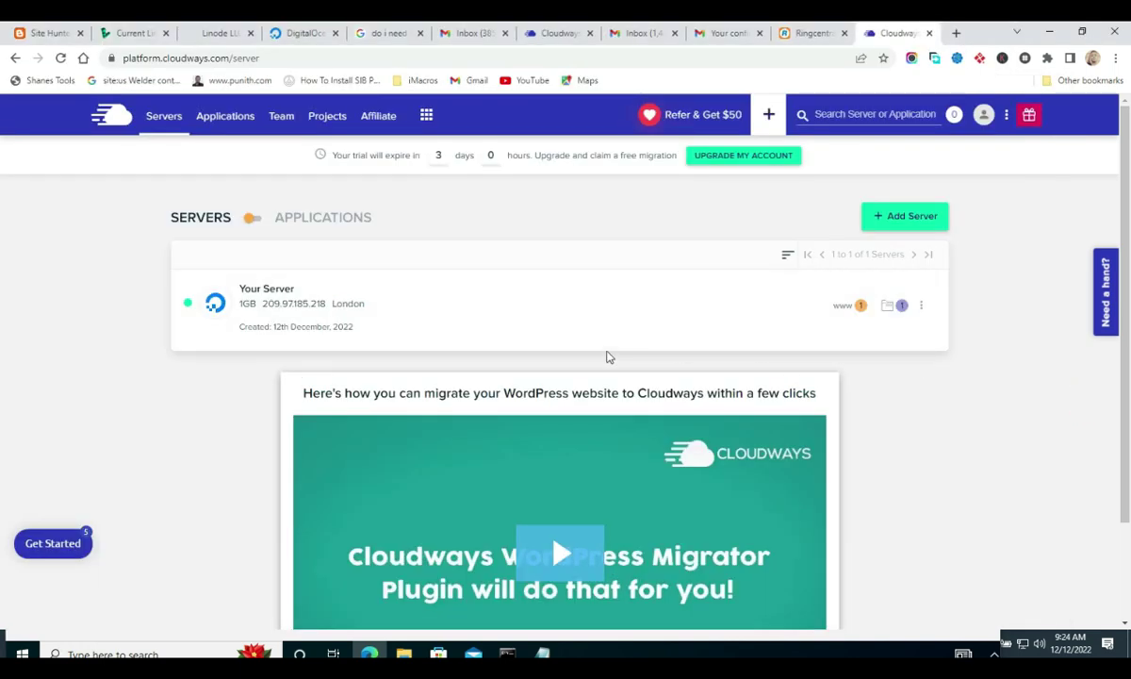
left_click(859, 305)
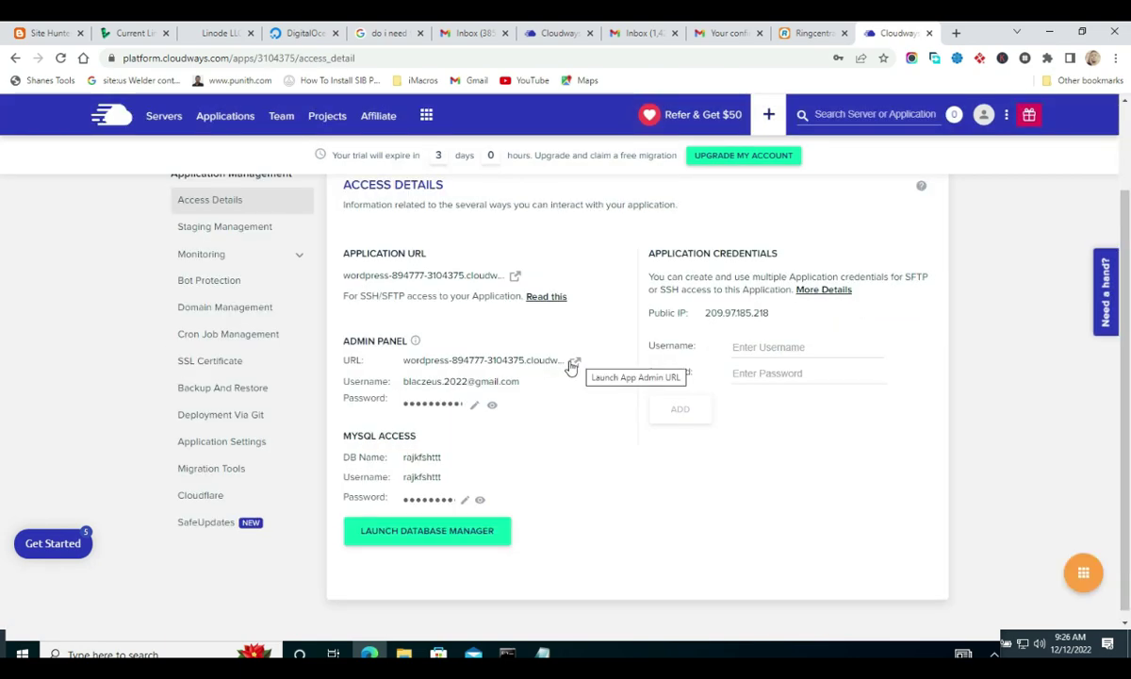
left_click(576, 367)
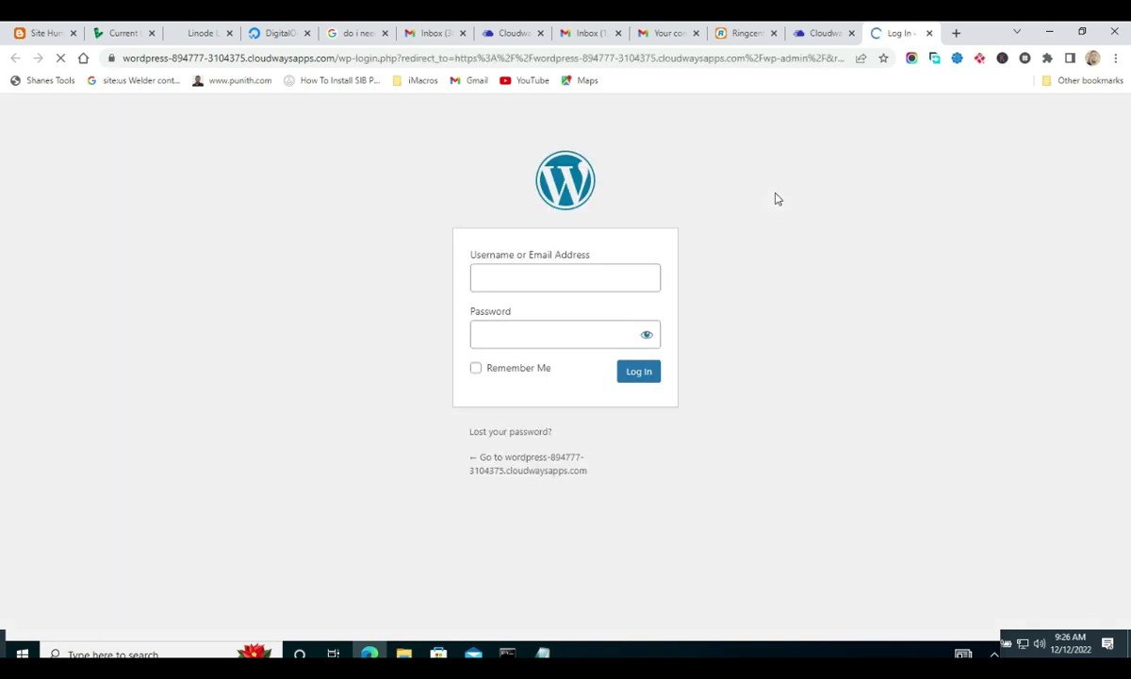
- Copy the admin username from Cloudways Access Details into the WordPress login form
left_click(555, 292)
left_click(801, 32)
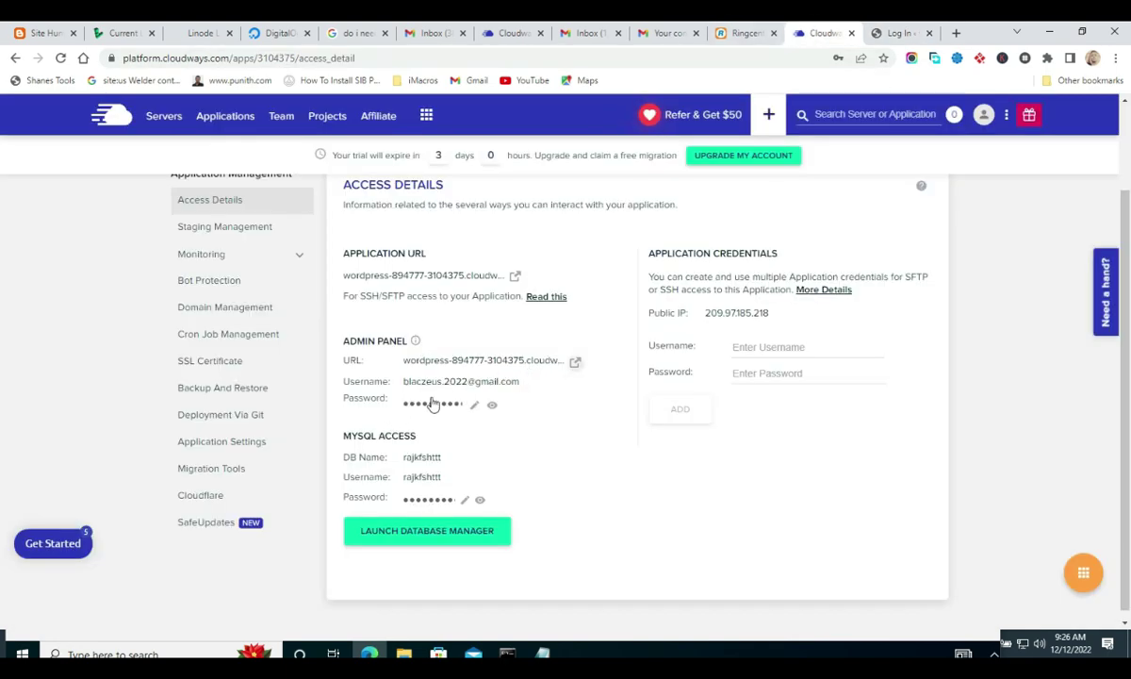
left_click(476, 382)
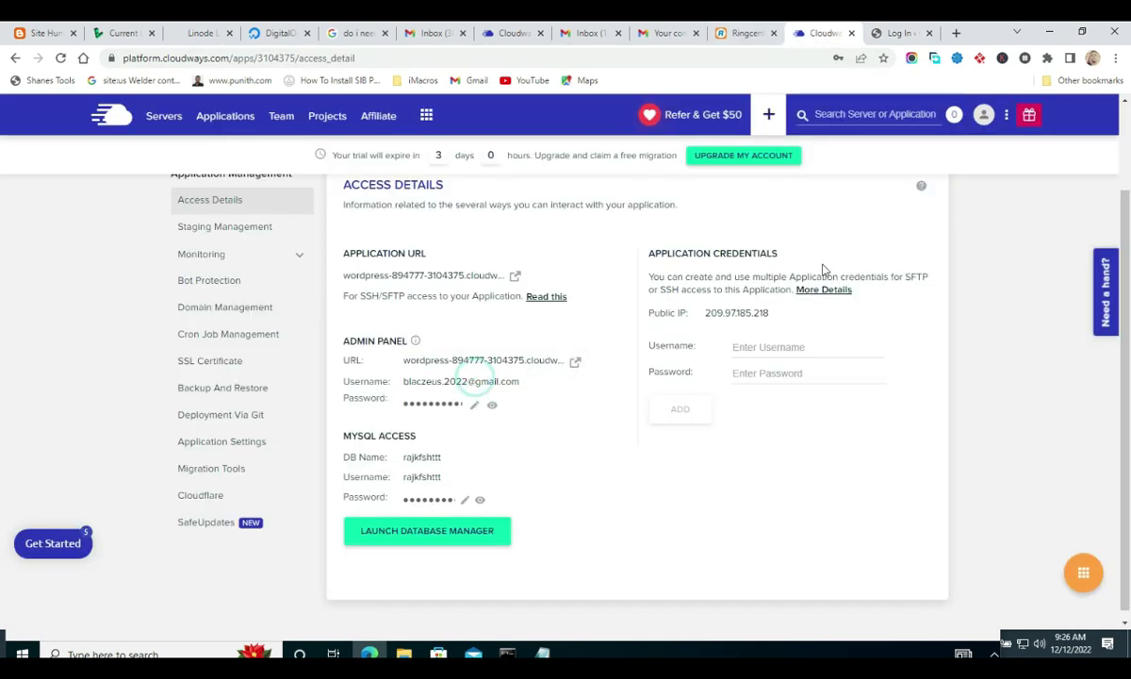
left_click(900, 32)
key("ctrl+v")
- Paste the copied admin password into the login form and submit the login
left_click(823, 32)
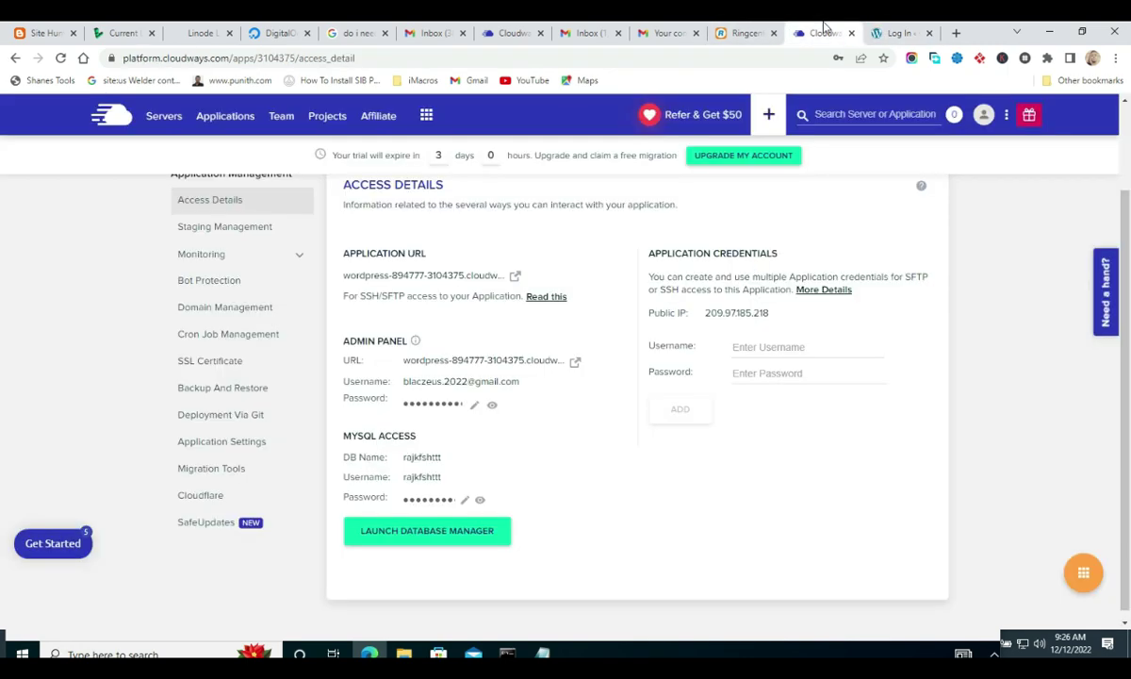
left_click(420, 403)
left_click(886, 34)
left_click(584, 338)
key("ctrl+v")
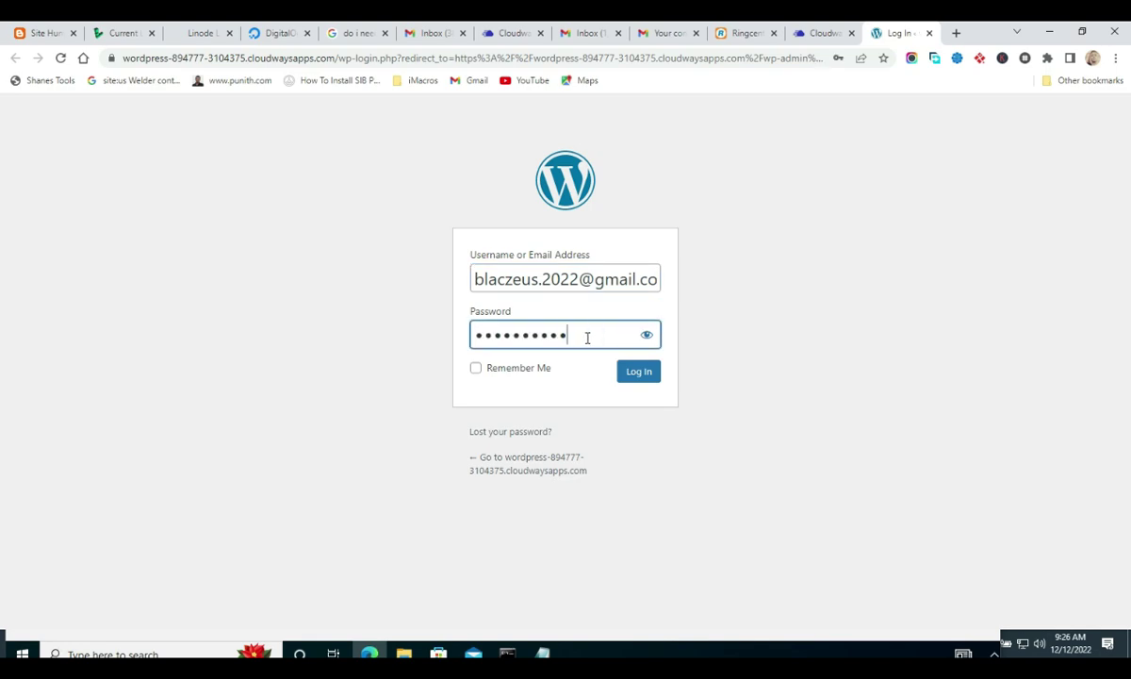
left_click(640, 373)
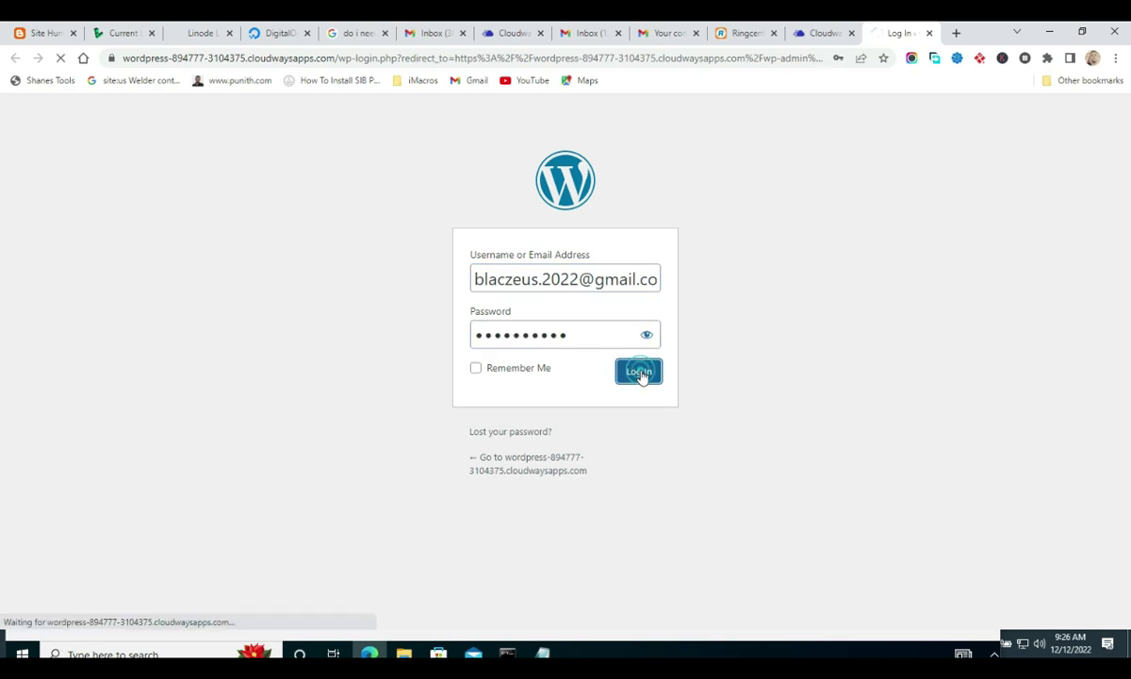
left_click(474, 371)
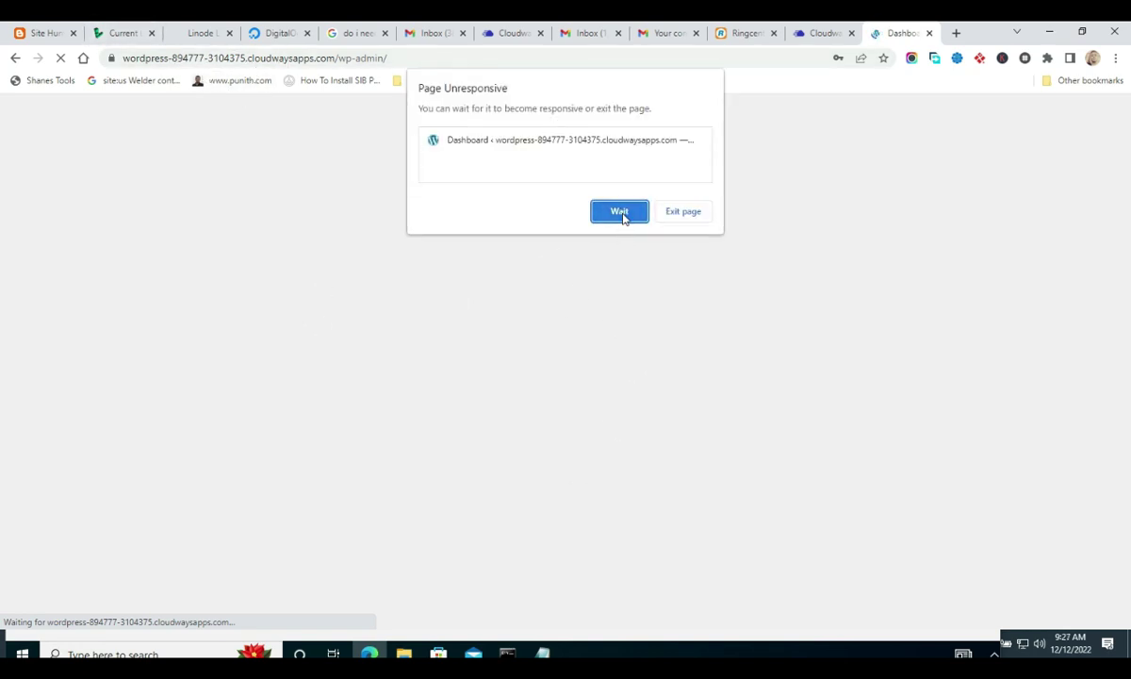
- Wait out the unresponsive Dashboard, view the live site in a new tab, then return to Notepad
left_click(620, 212)
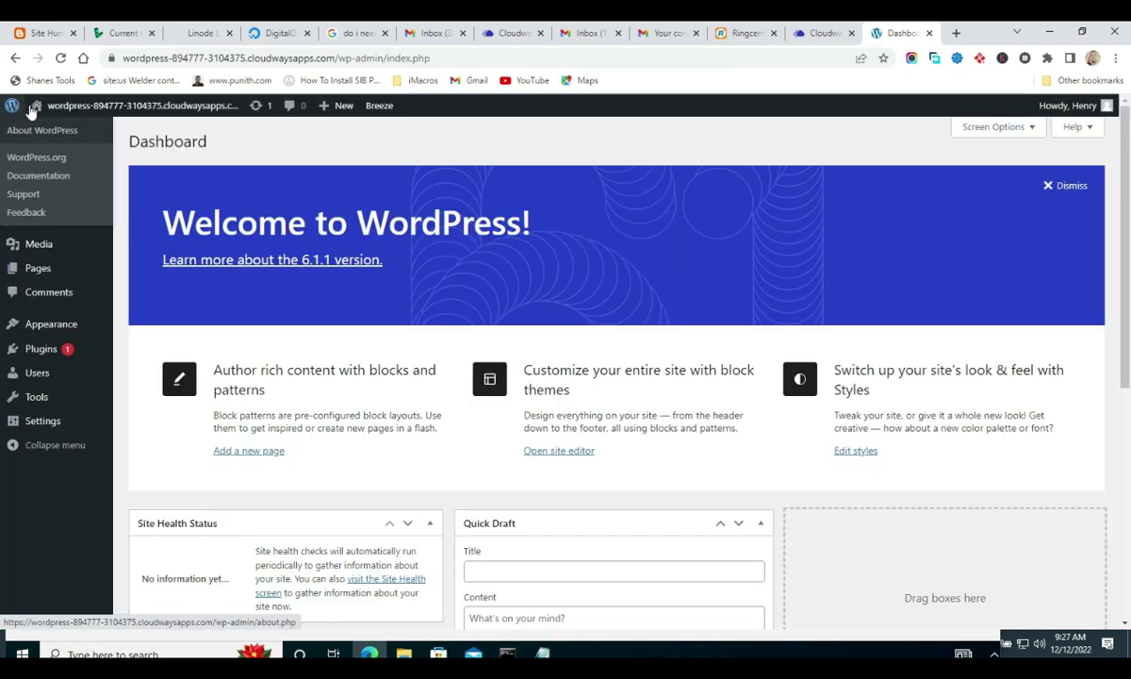
mouse_move(42, 106)
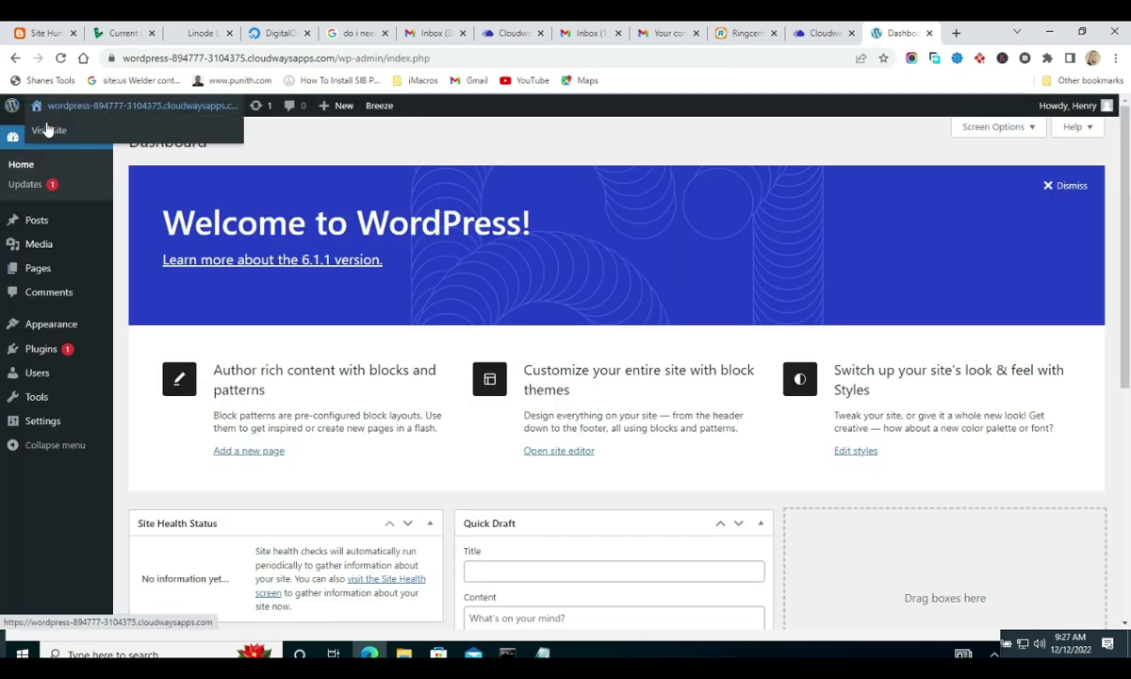
right_click(47, 129)
left_click(79, 146)
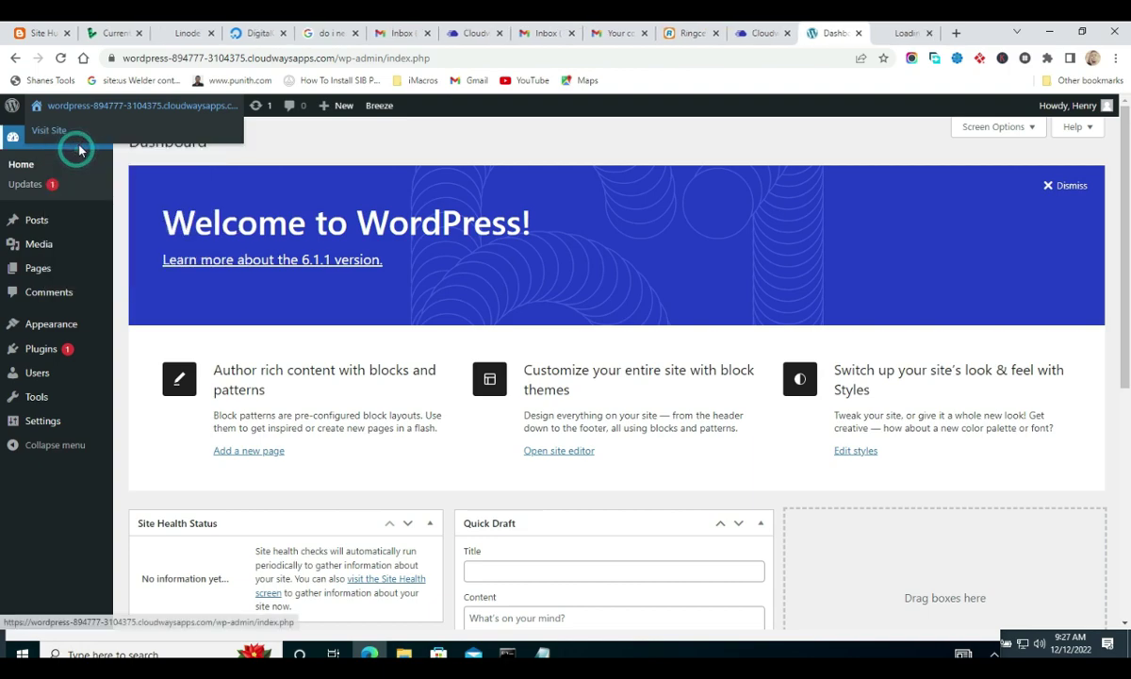
left_click(905, 33)
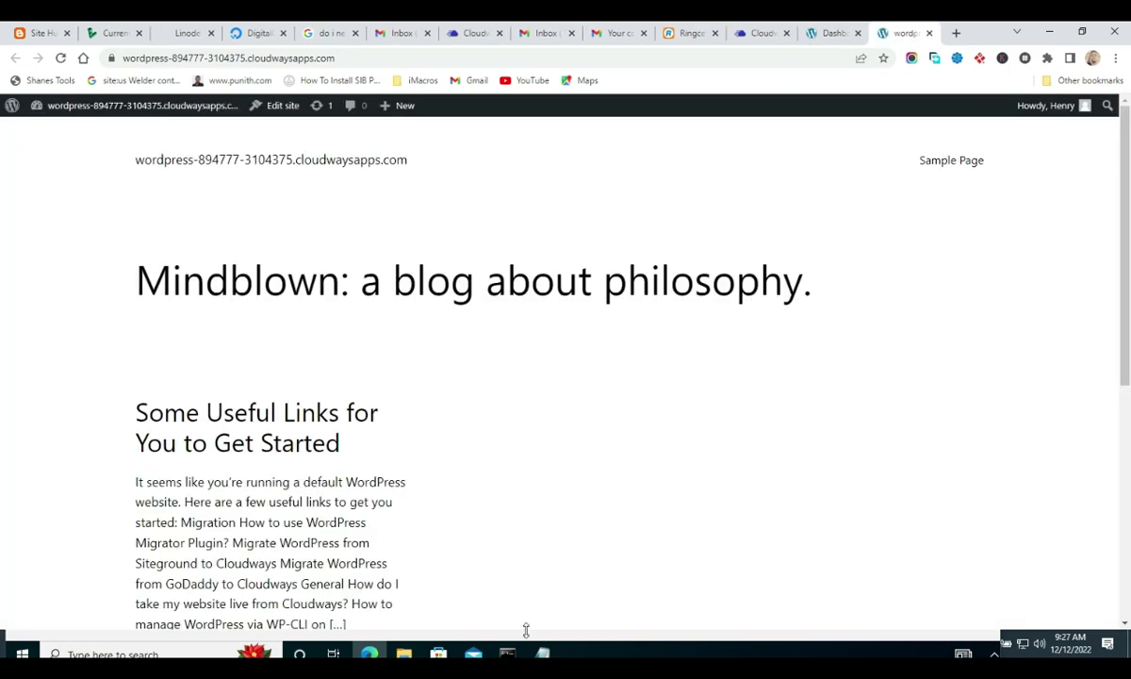
left_click(543, 653)
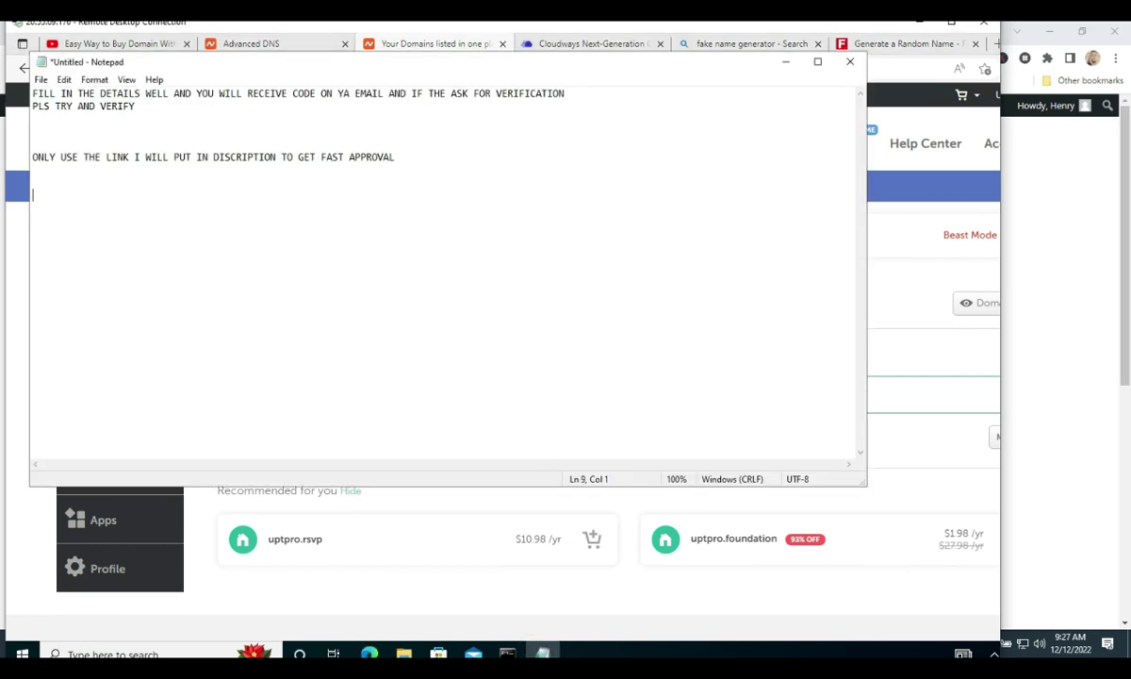
- Zoom Notepad, add the line 'SO LETS ADD THE PAID DOMIAN WE GOT', and return to Namecheap
key("Return")
key("ctrl+plus")
key("ctrl+plus")
key("ctrl+plus")
key("ctrl+plus")
key("ctrl+plus")
key("ctrl+plus")
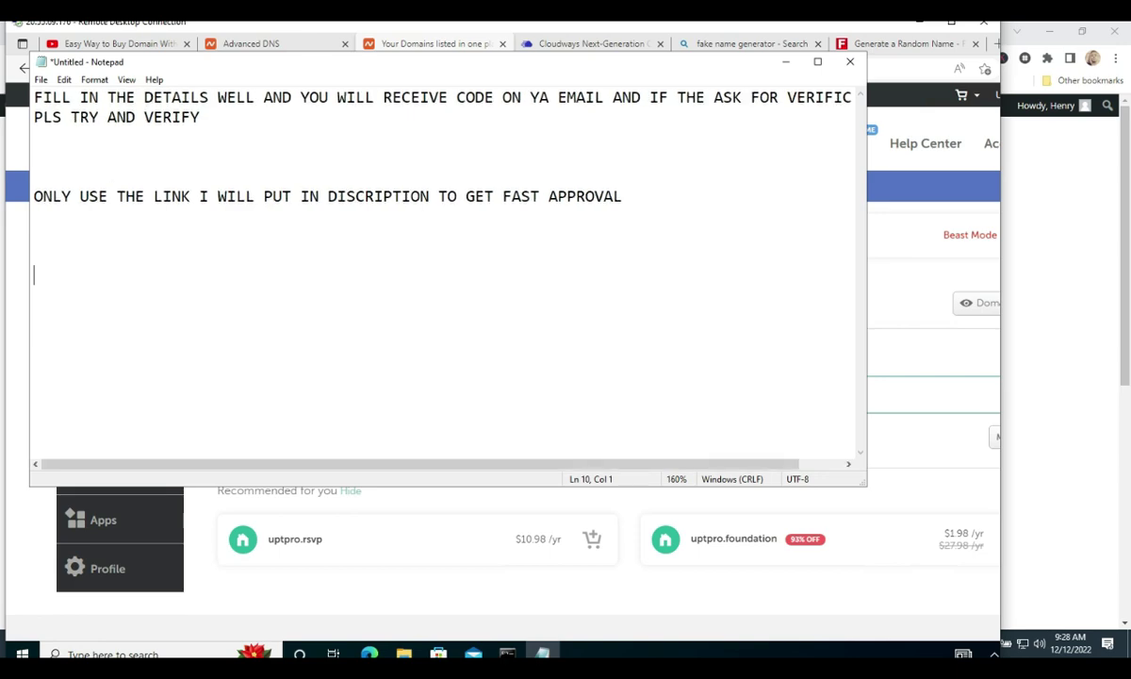
type("SO LETS ADD THE")
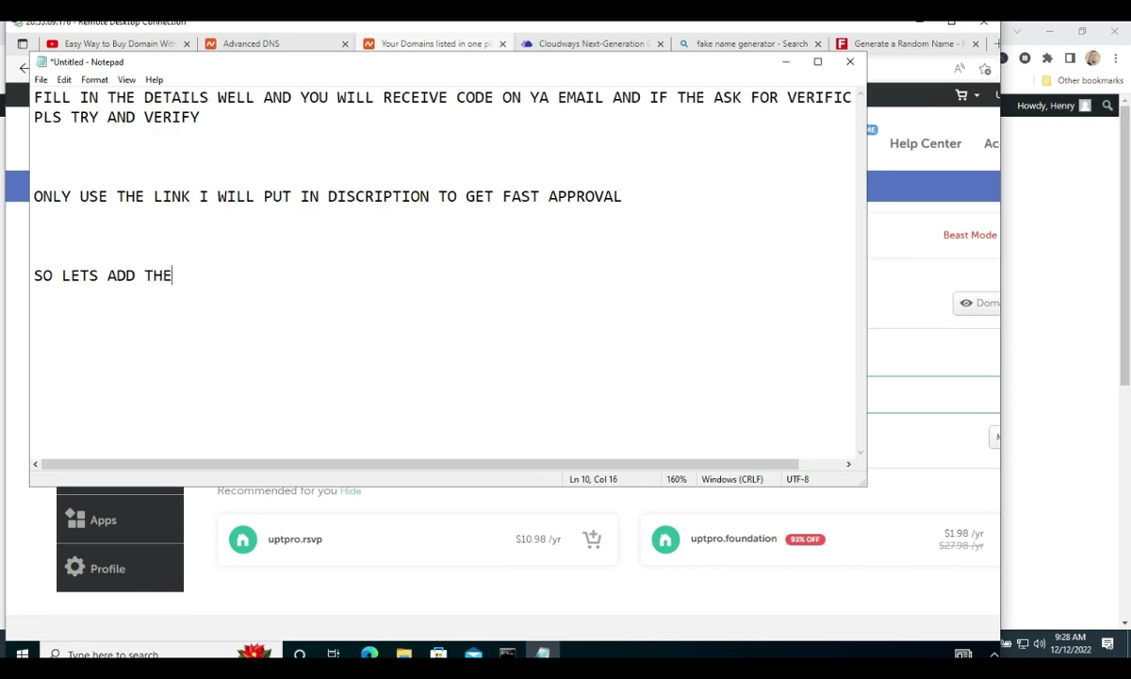
type(" PAID DOMIA")
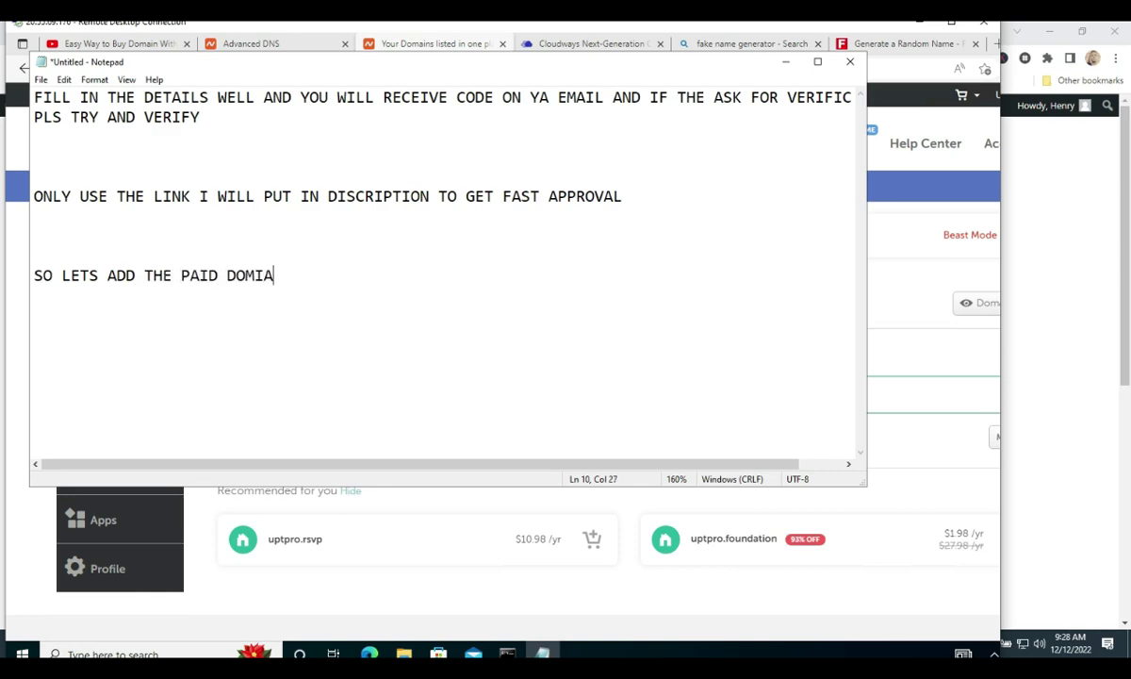
type("N WE GOT")
left_click(724, 52)
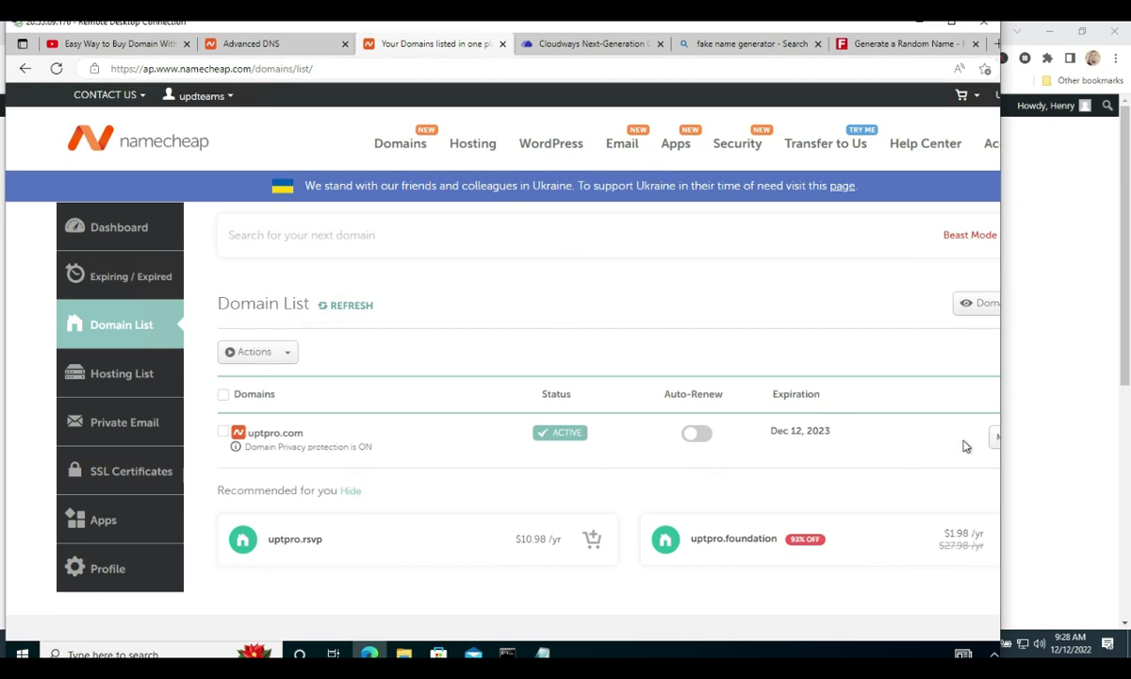
- Copy uptpro.com from its Namecheap details, close the live-site tab and return to Cloudways Access Details
left_click(995, 439)
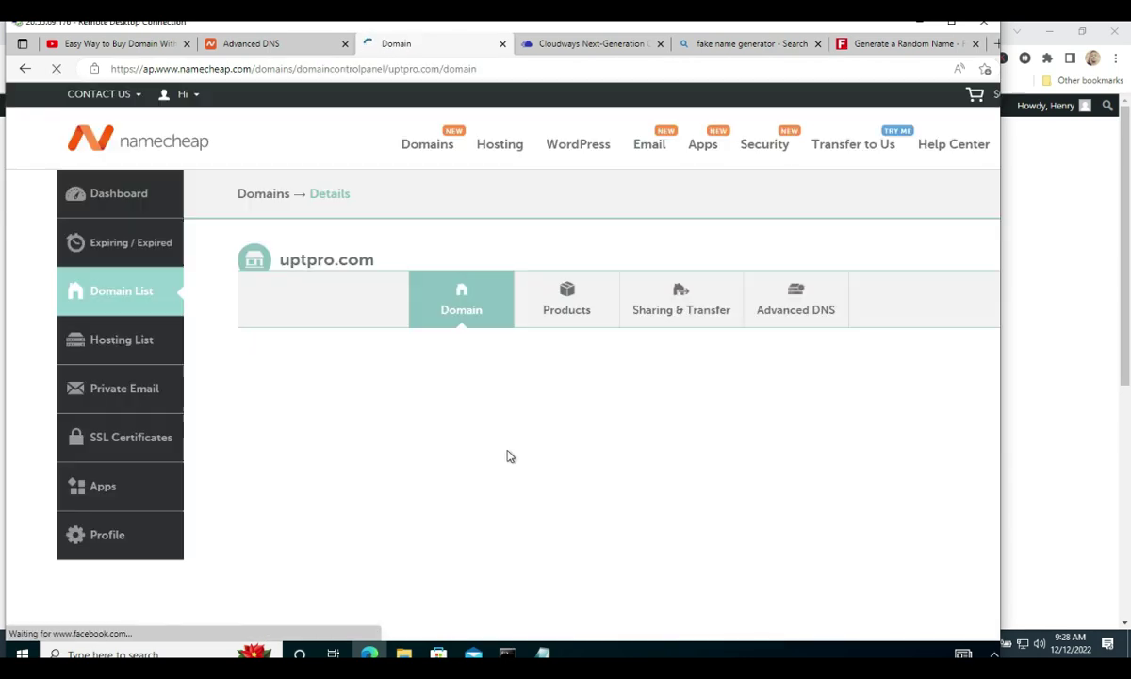
left_click_drag(379, 265, 277, 271)
key("ctrl+c")
left_click(1048, 319)
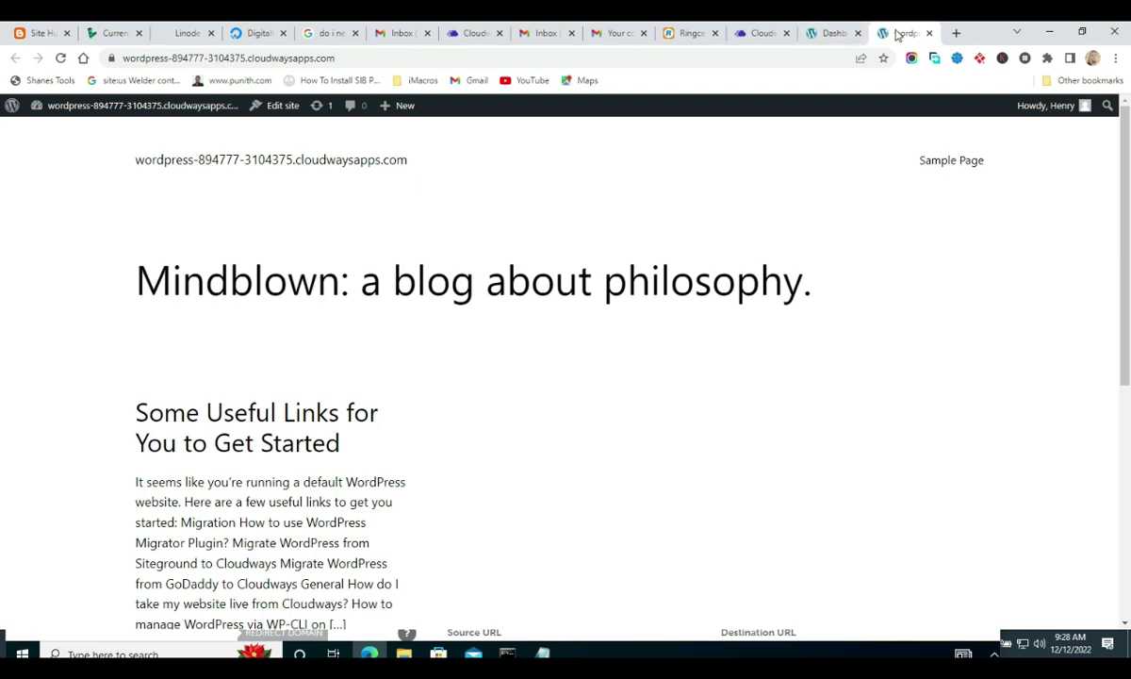
scroll(784, 277, "down", 5)
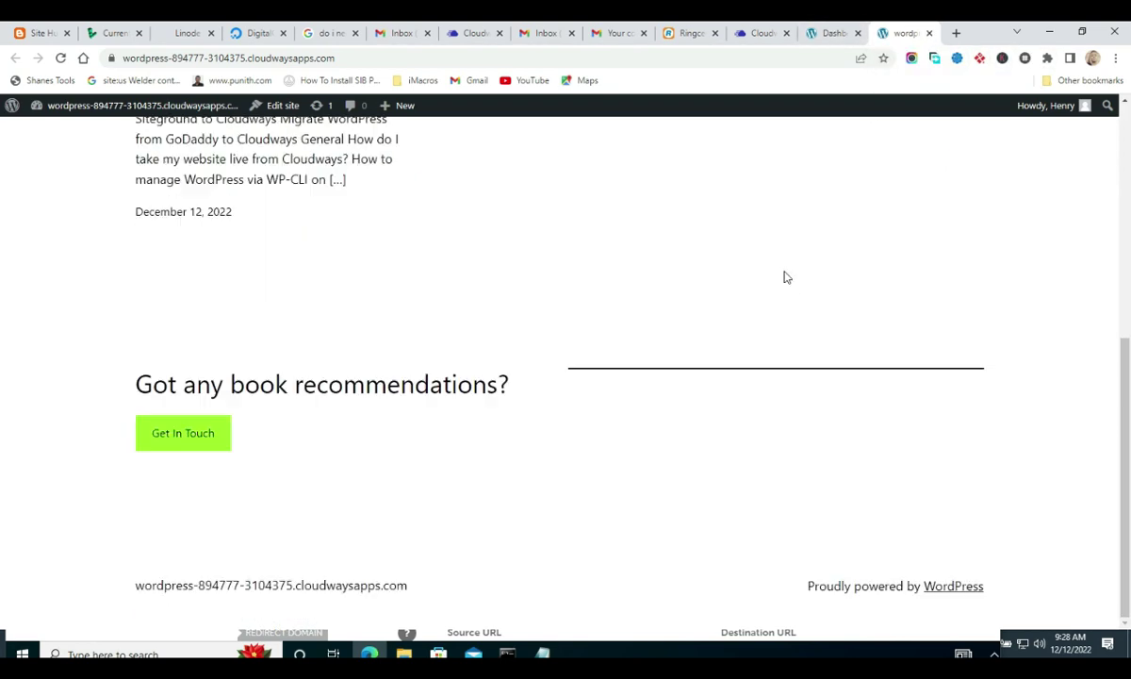
left_click(929, 33)
key("ctrl+shift+Tab")
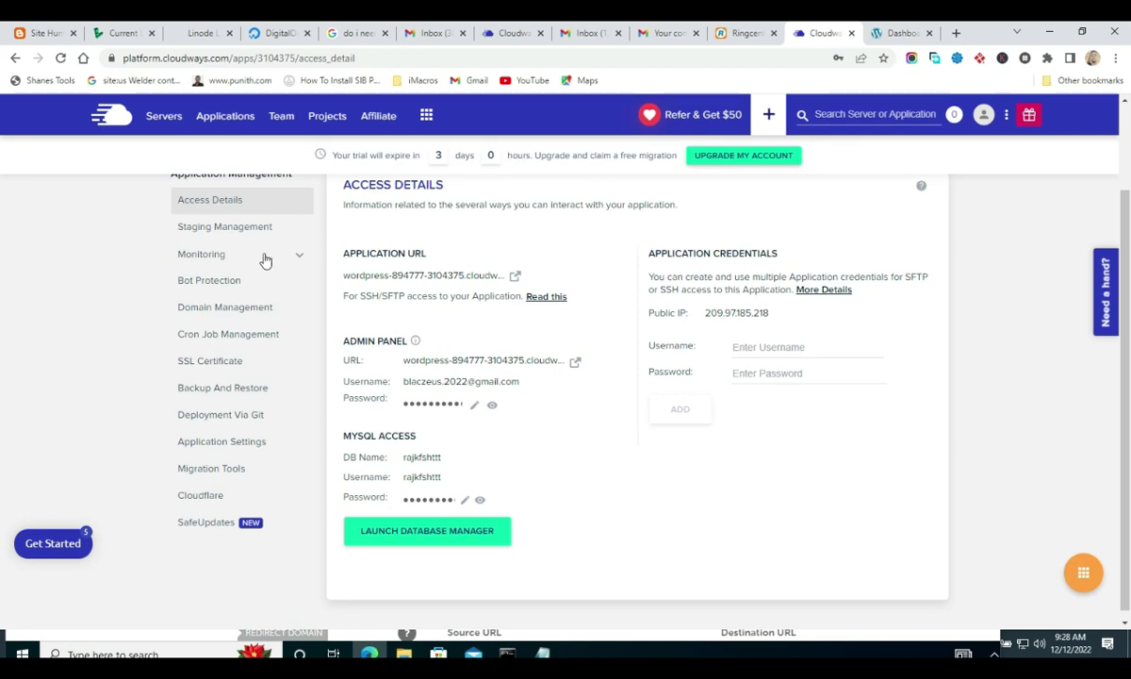
- Set uptpro.com as the WordPress application's primary domain in Cloudways
left_click(237, 311)
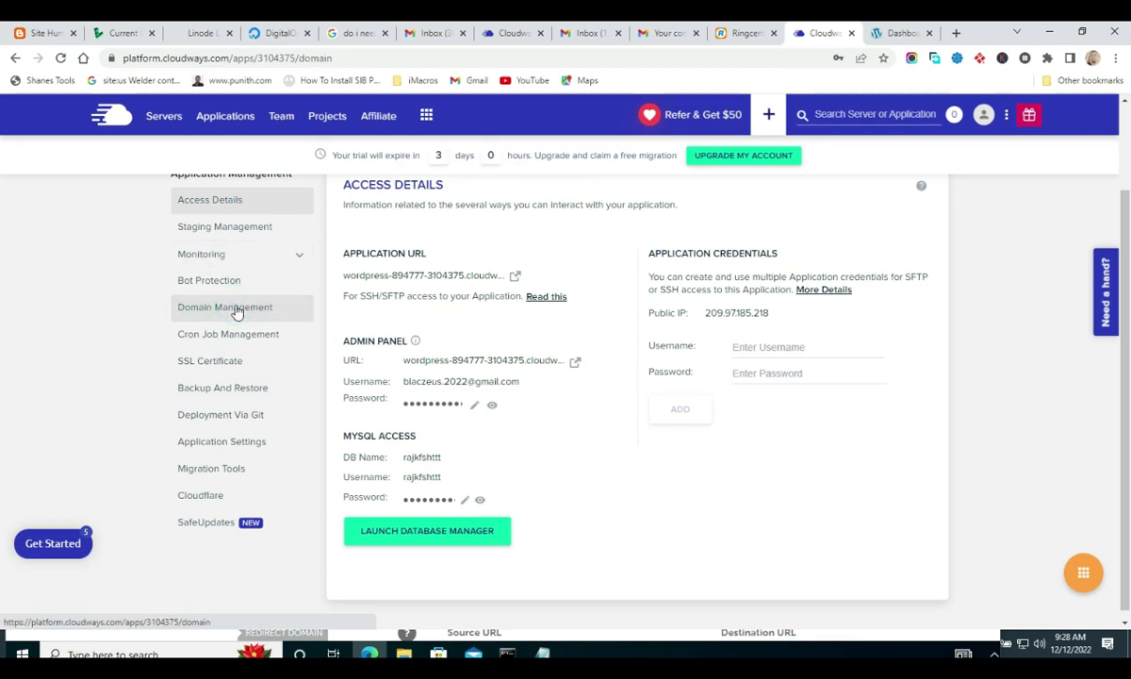
left_click(382, 387)
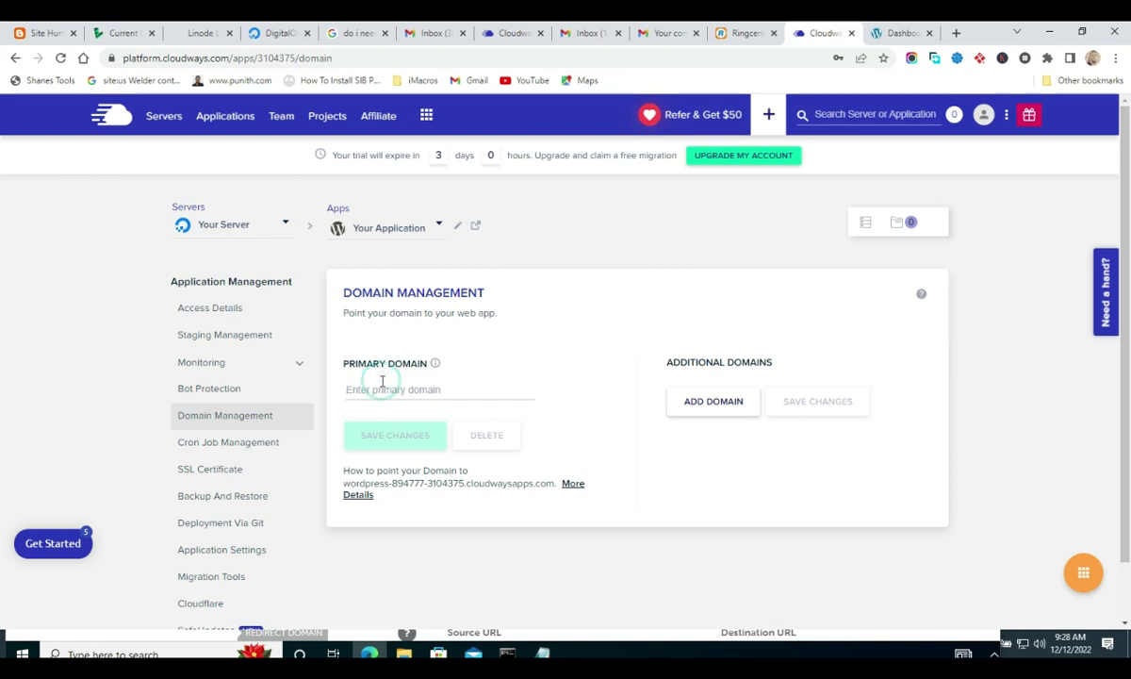
key("ctrl+v")
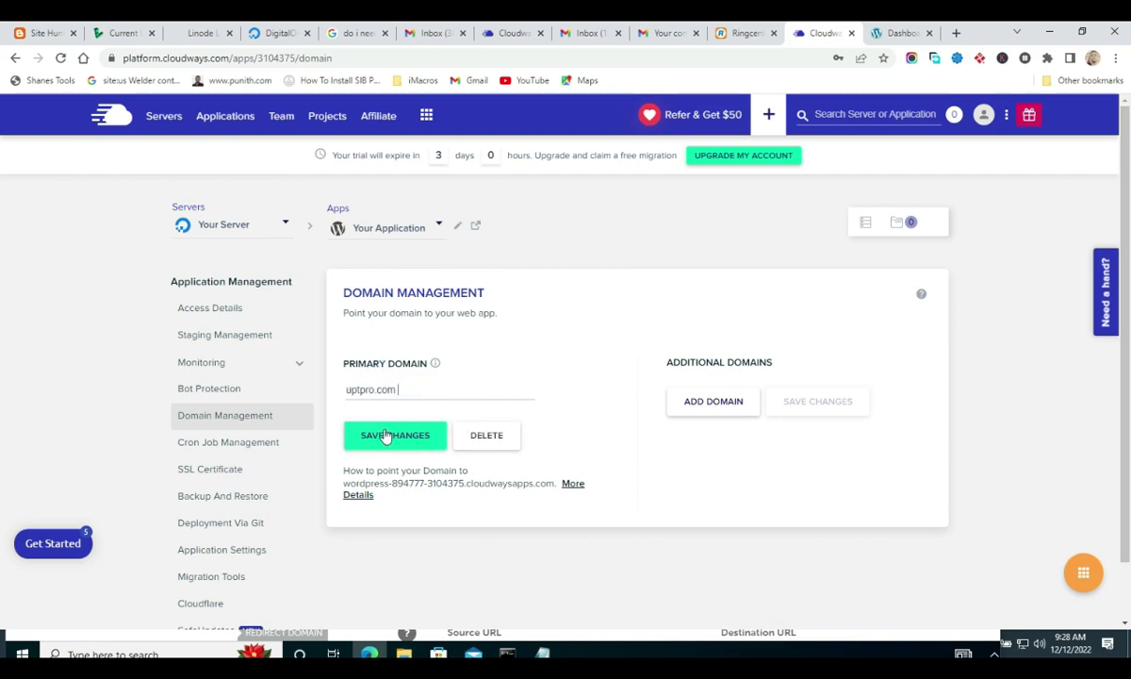
left_click(345, 392)
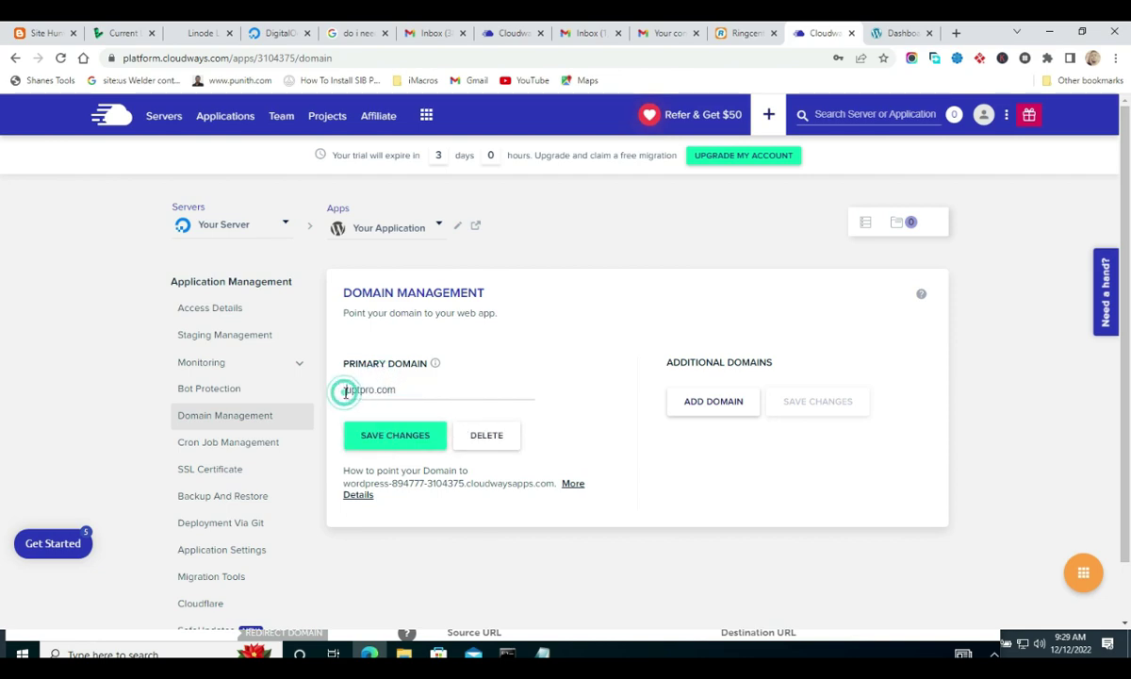
left_click(375, 434)
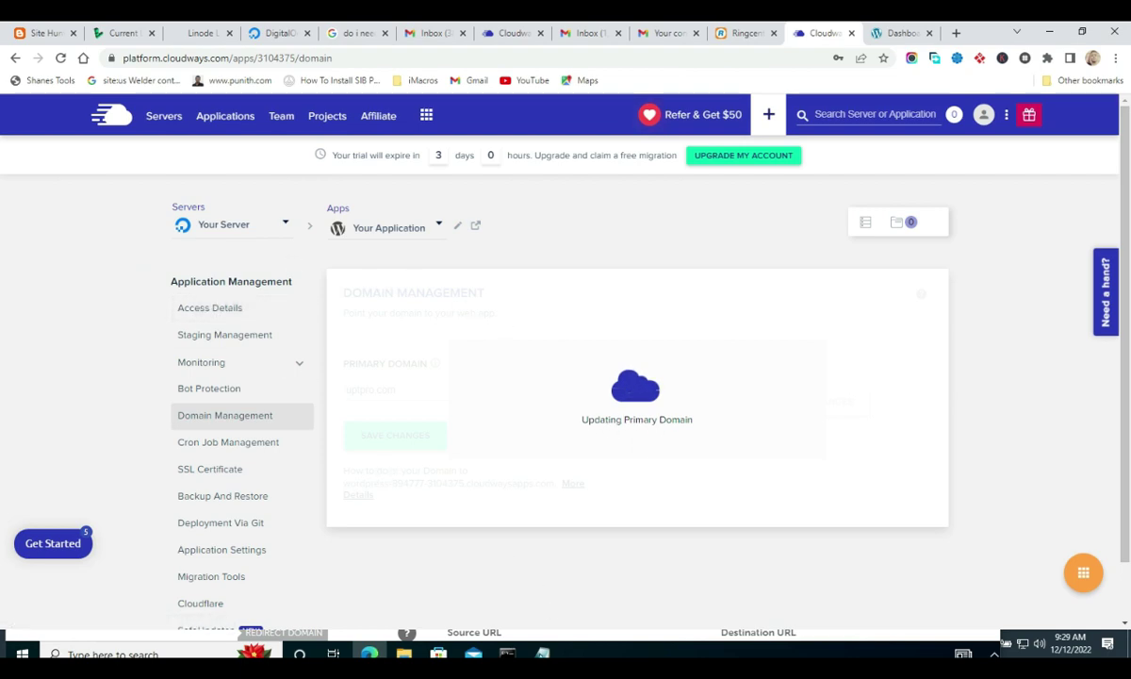
- Reopen the application's Access Details, now listing uptpro.com and uptpro.com/wp-admin/
left_click(205, 309)
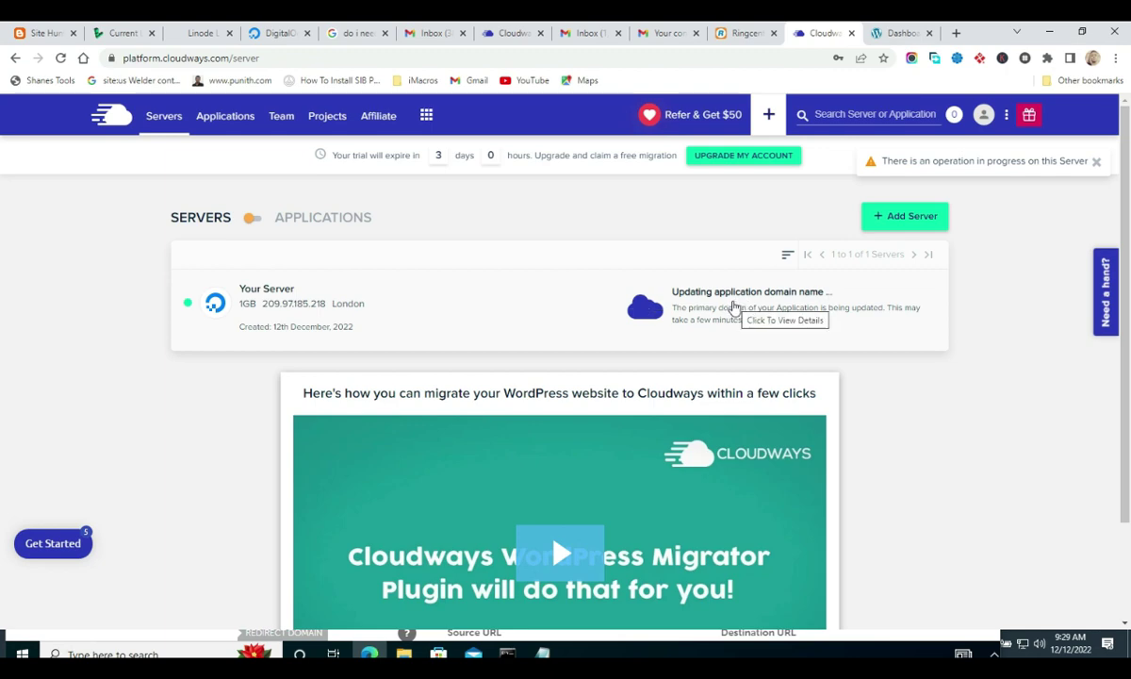
left_click(851, 309)
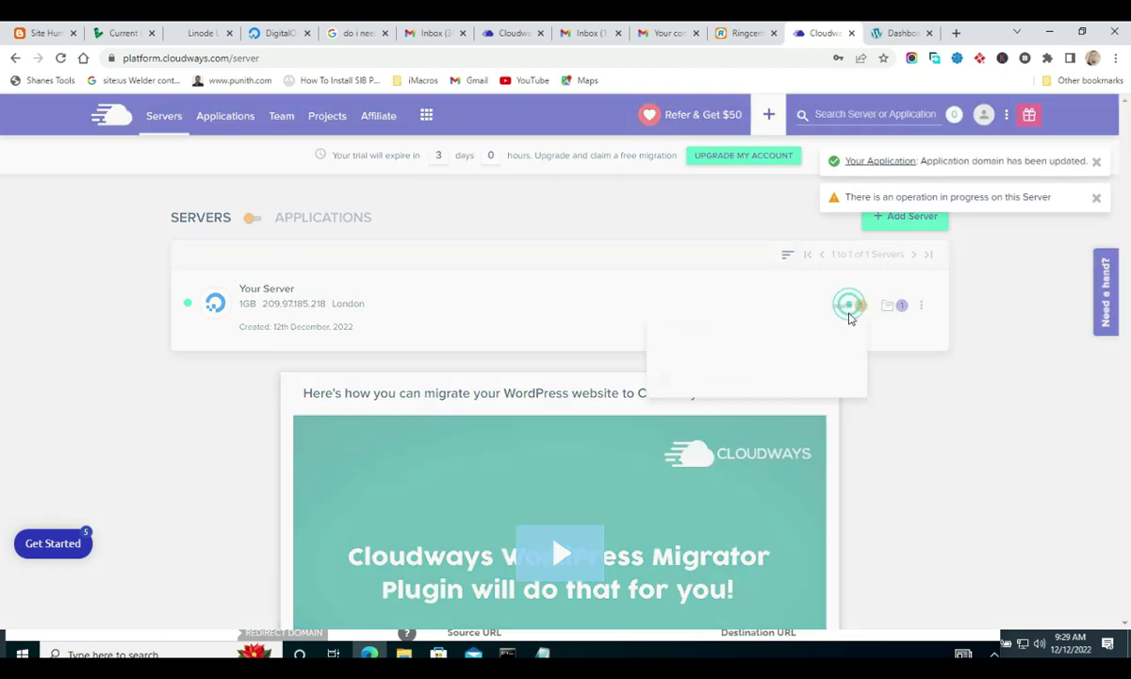
left_click(711, 380)
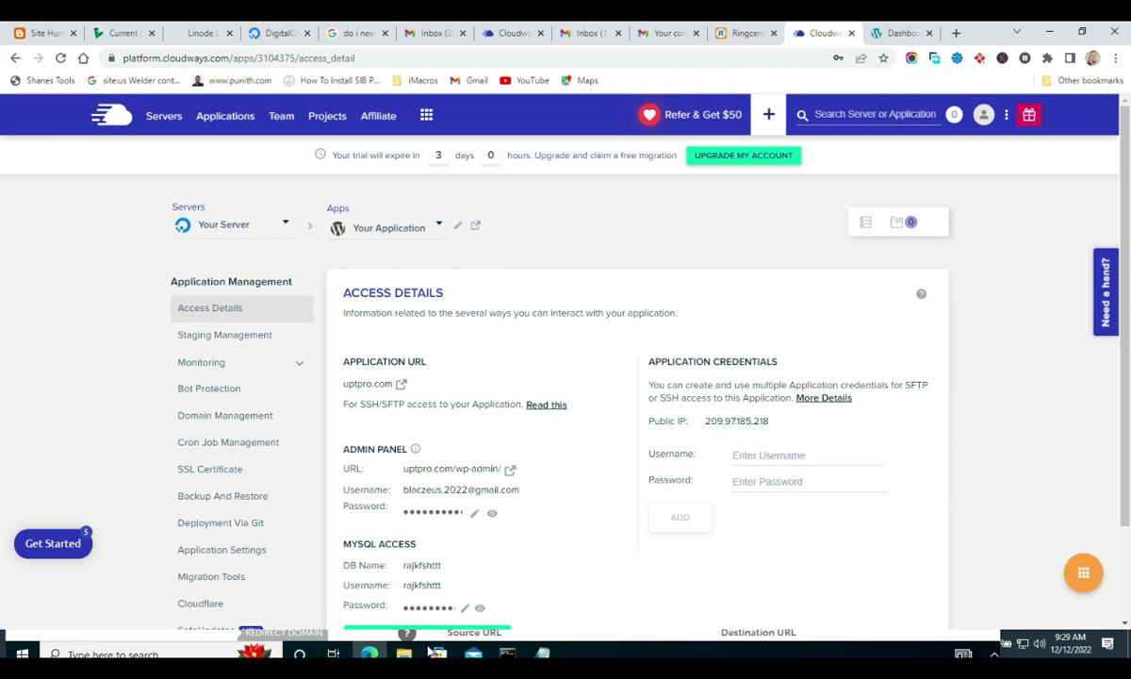
- Open uptpro.com's Advanced DNS settings in the remote Namecheap window
key("alt+Tab")
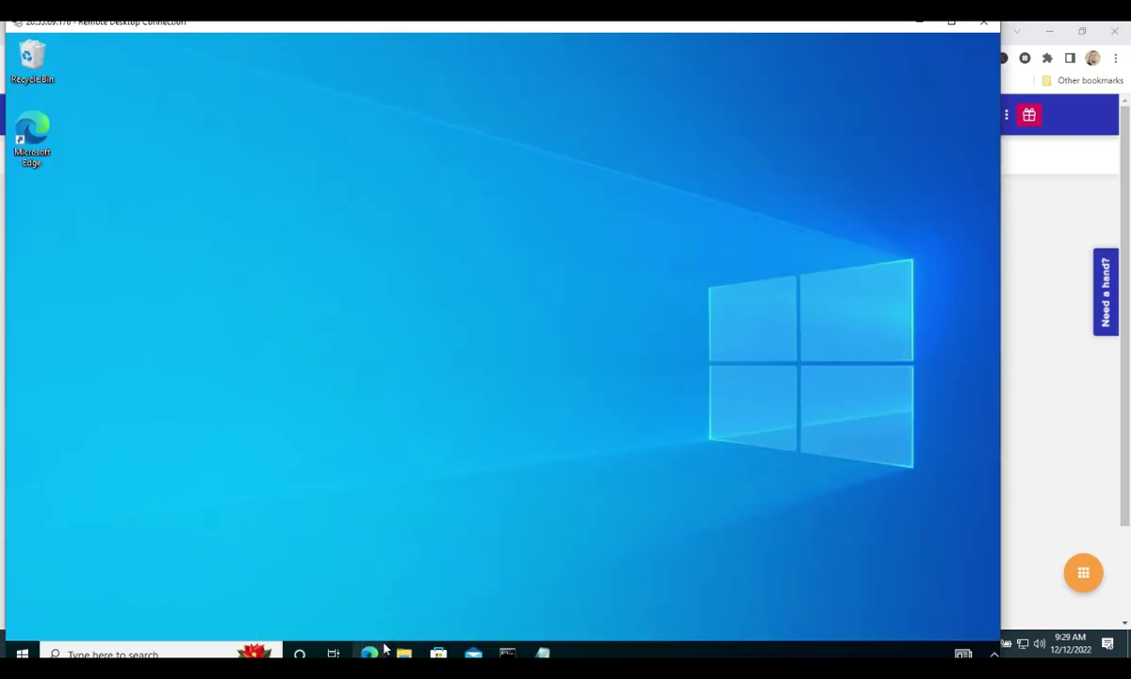
mouse_move(368, 652)
left_click(416, 583)
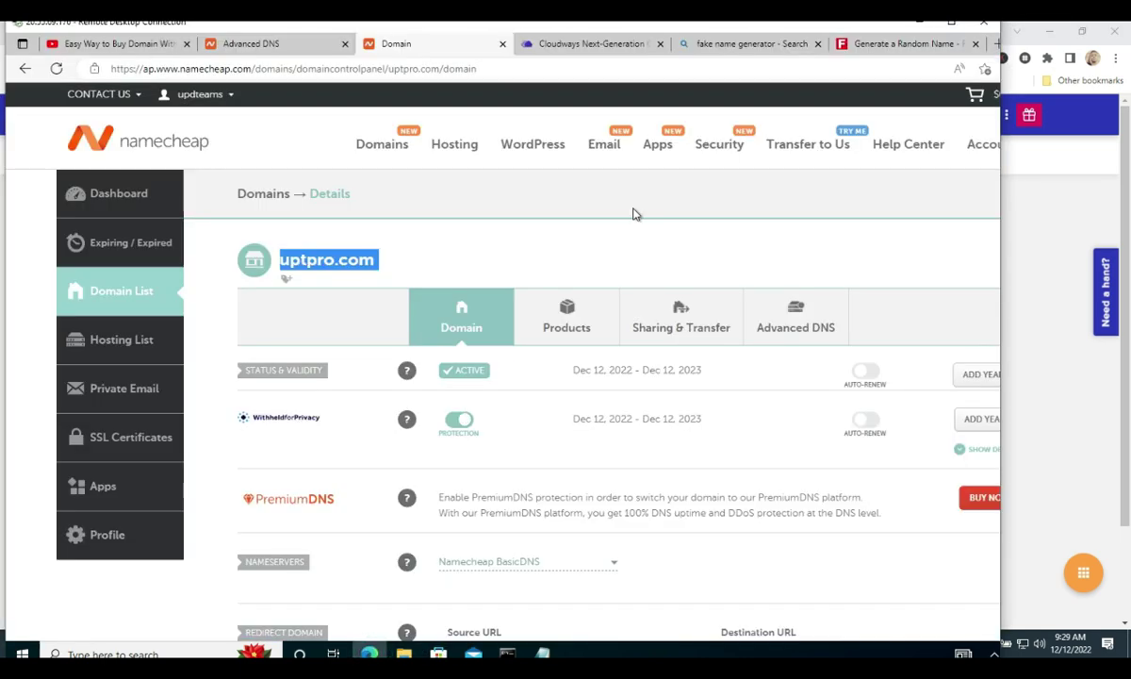
left_click(952, 20)
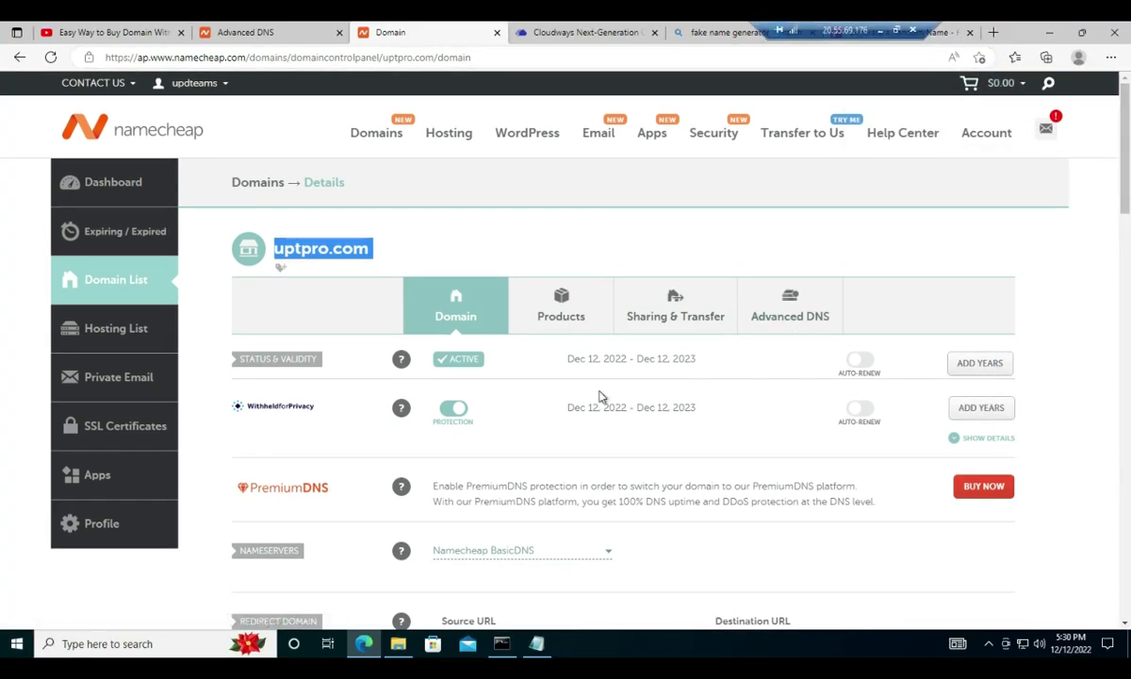
left_click(771, 318)
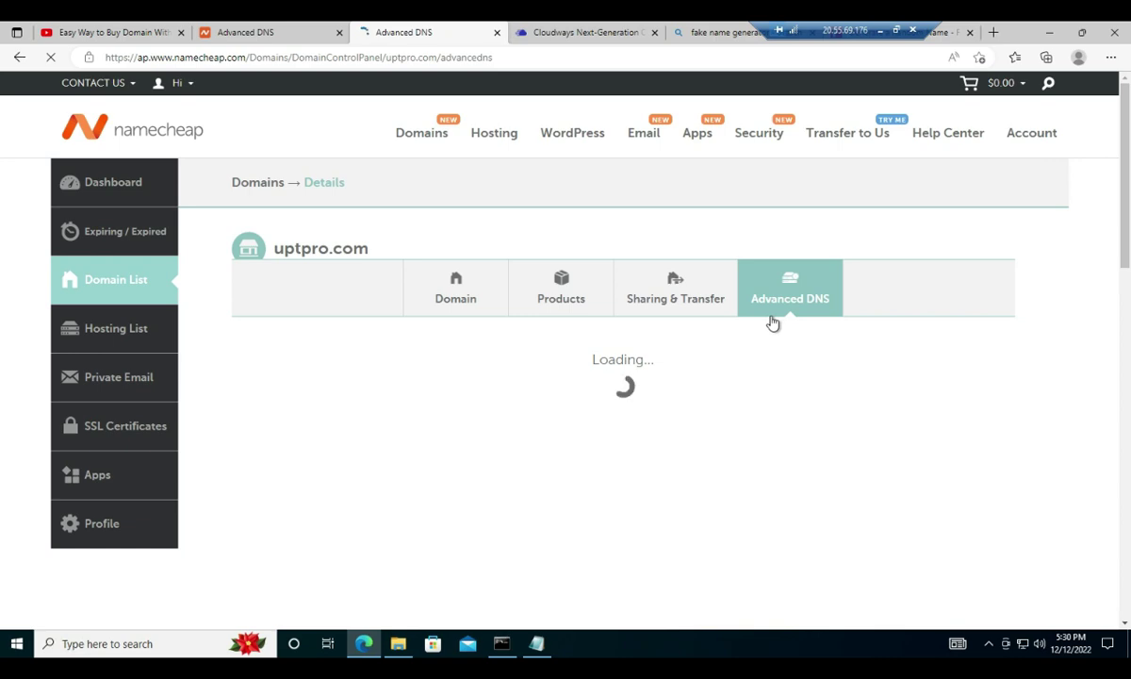
scroll(561, 424, "down", 2)
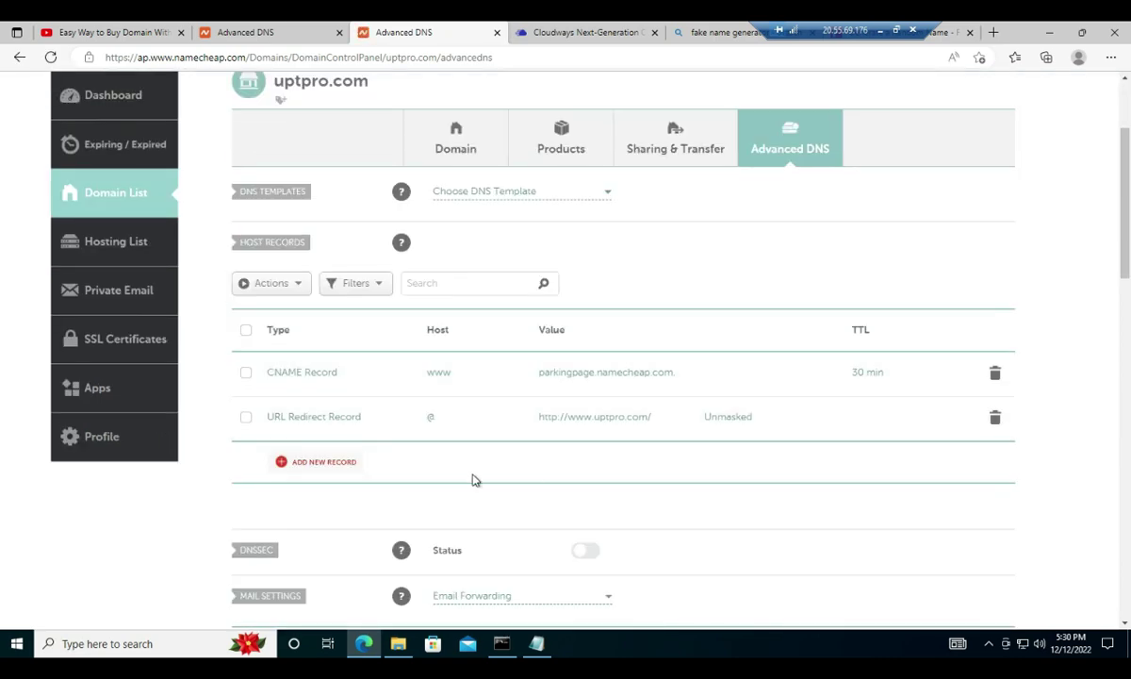
- Add a new A Record with host @, clearing the wrongly pasted uptpro.com value
left_click(327, 466)
scroll(330, 469, "down", 2)
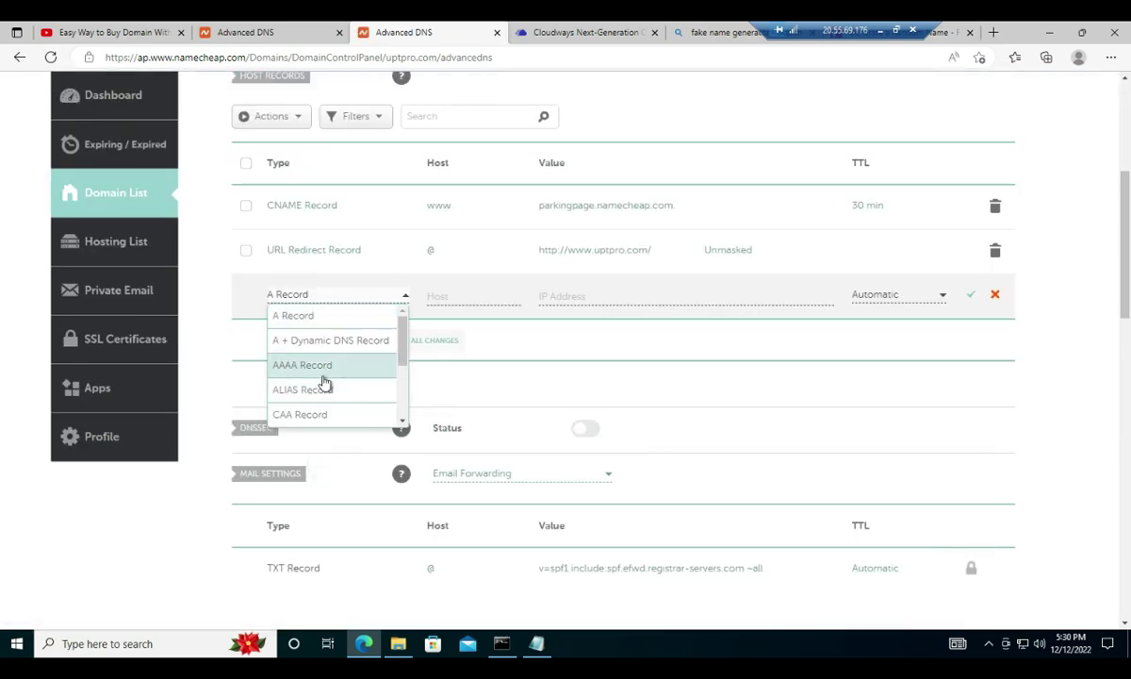
left_click(334, 327)
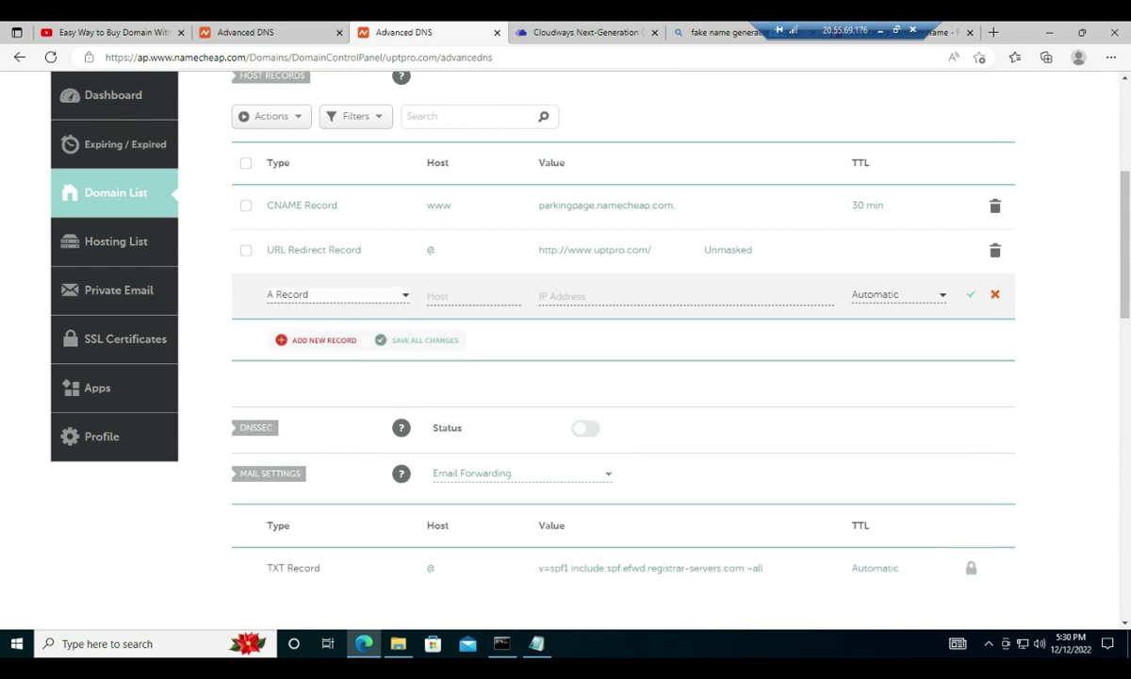
left_click(462, 294)
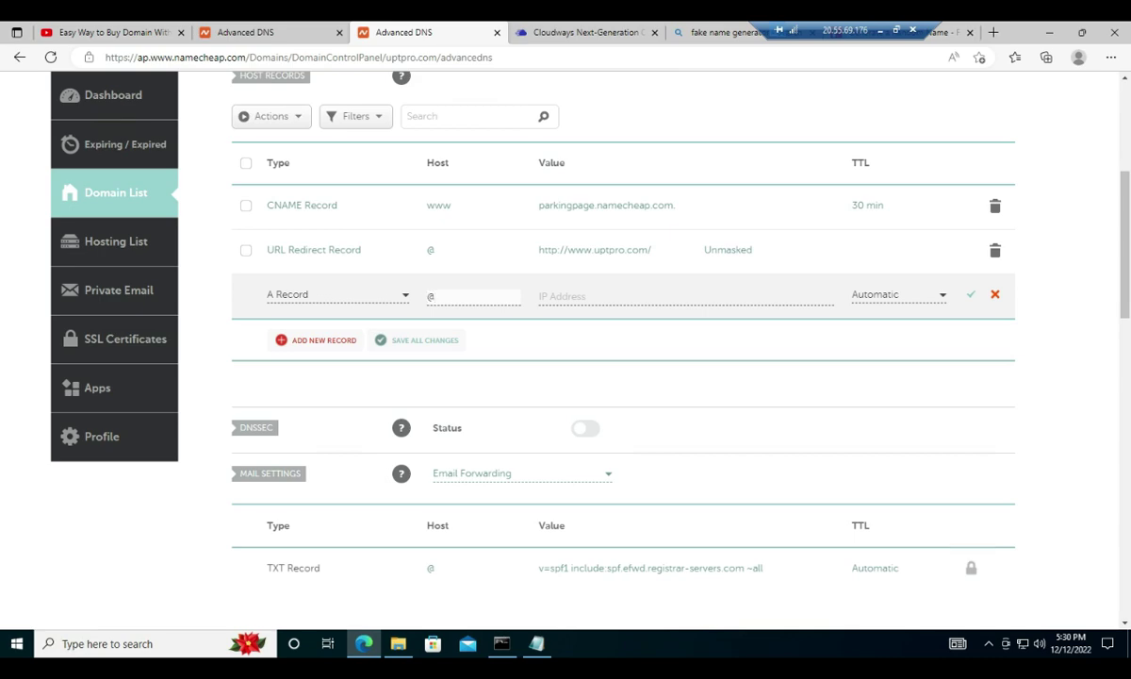
left_click(600, 298)
type("uptpro.com")
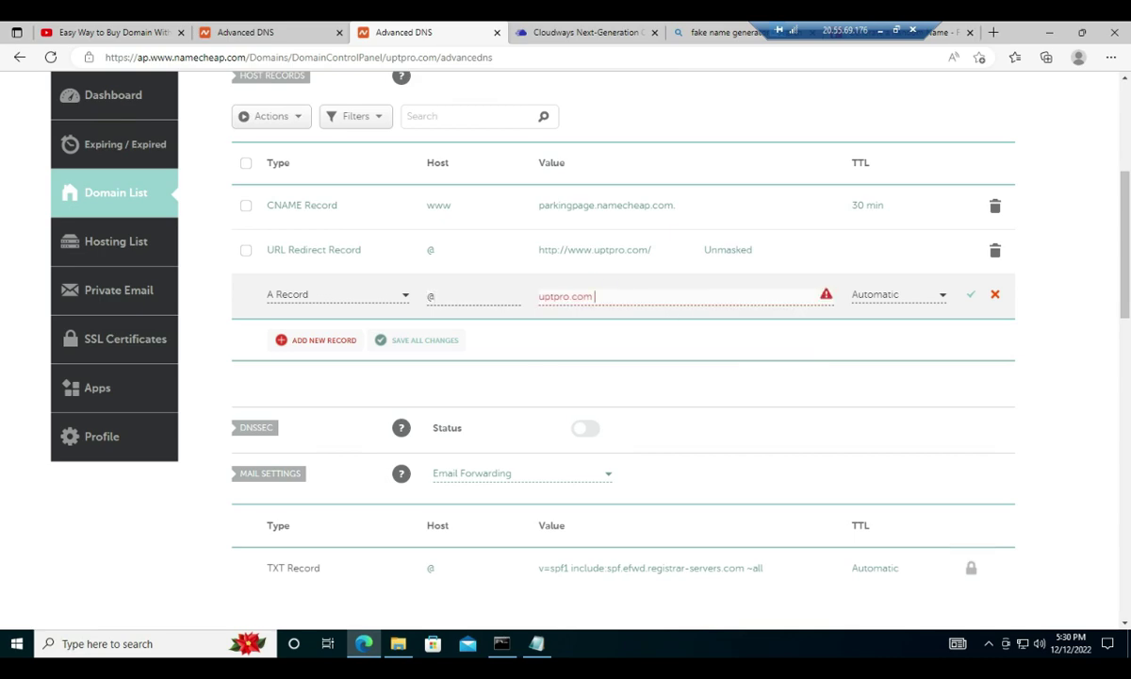
triple_click(652, 296)
key("BackSpace")
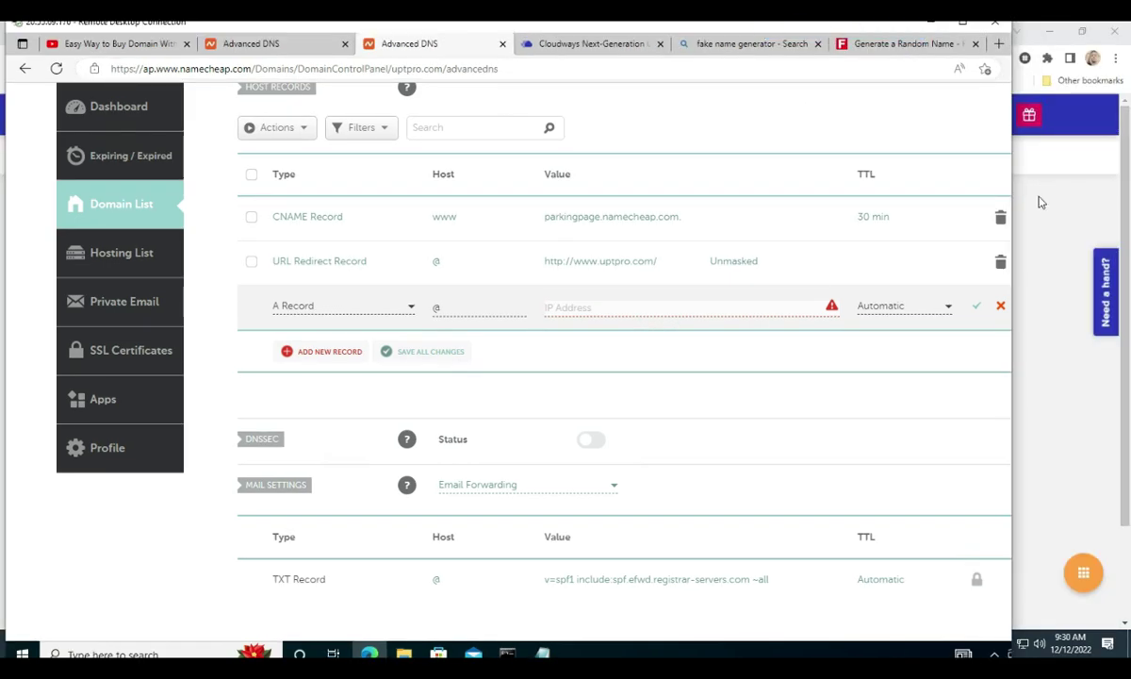
- Copy the server's public IP 209.97.185.218 from Cloudways Access Details
left_click(1041, 203)
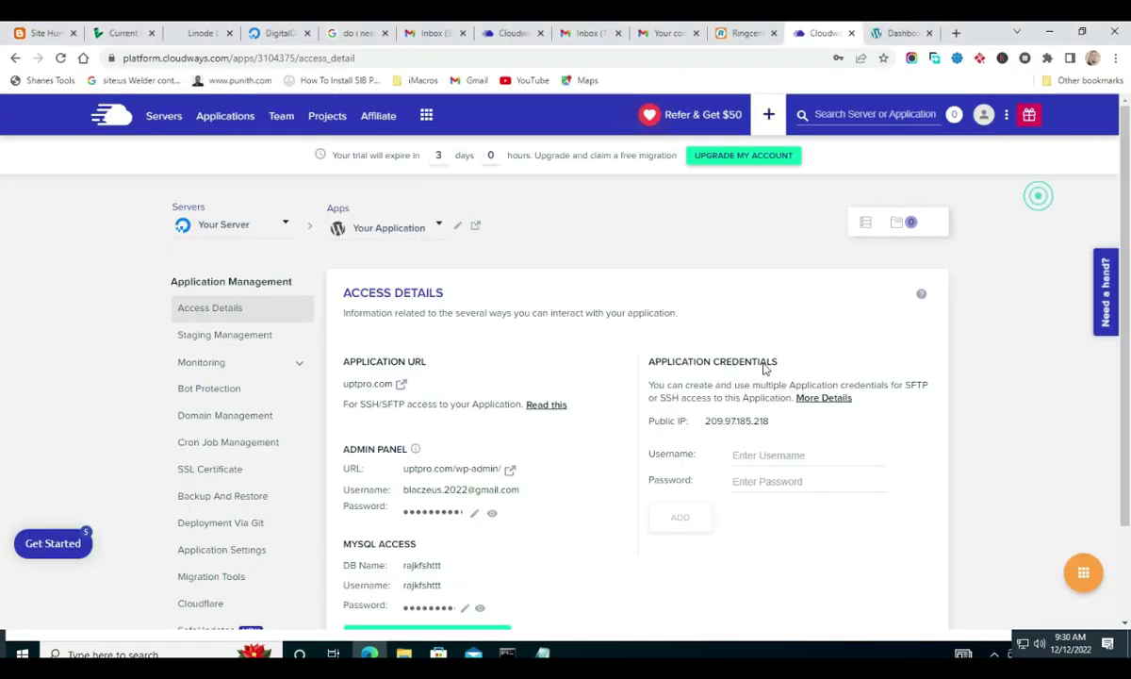
left_click(790, 423)
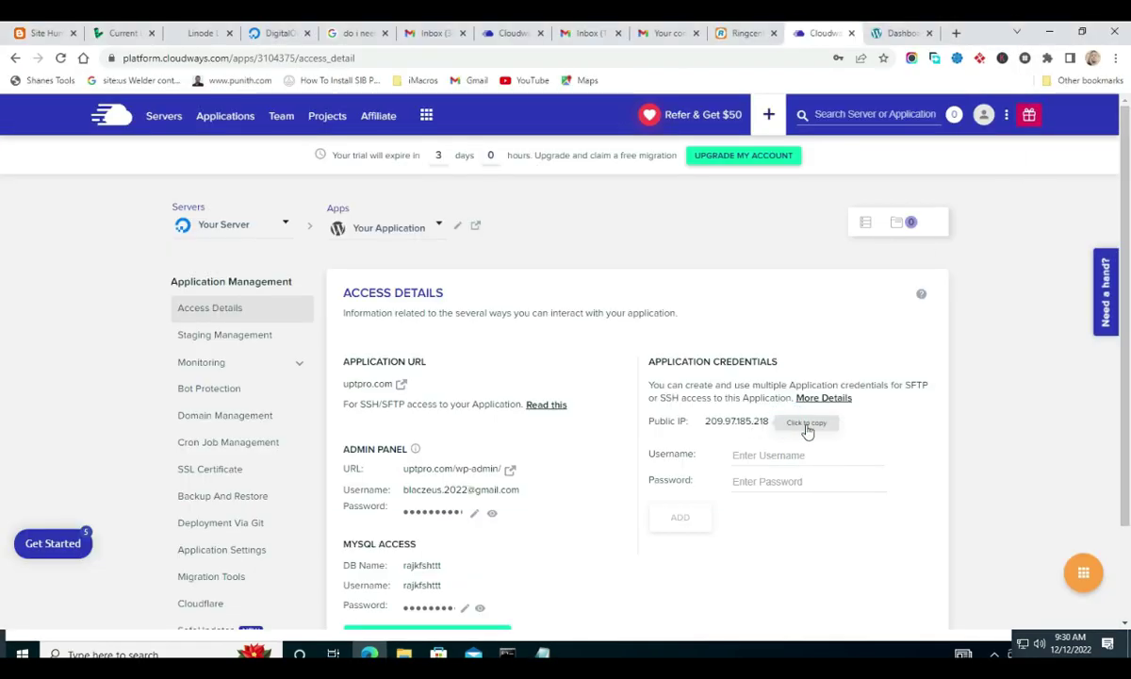
left_click_drag(702, 424, 771, 427)
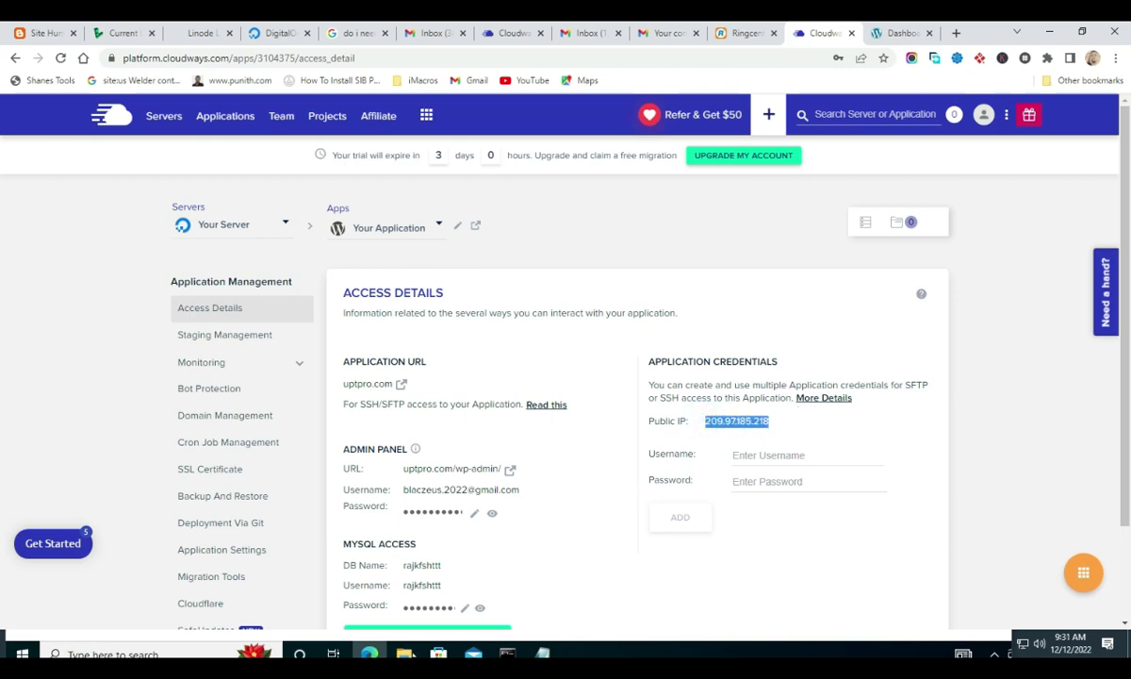
- Paste 209.97.185.218 as the A record value, remove stray text, and save the record
key("alt+Tab")
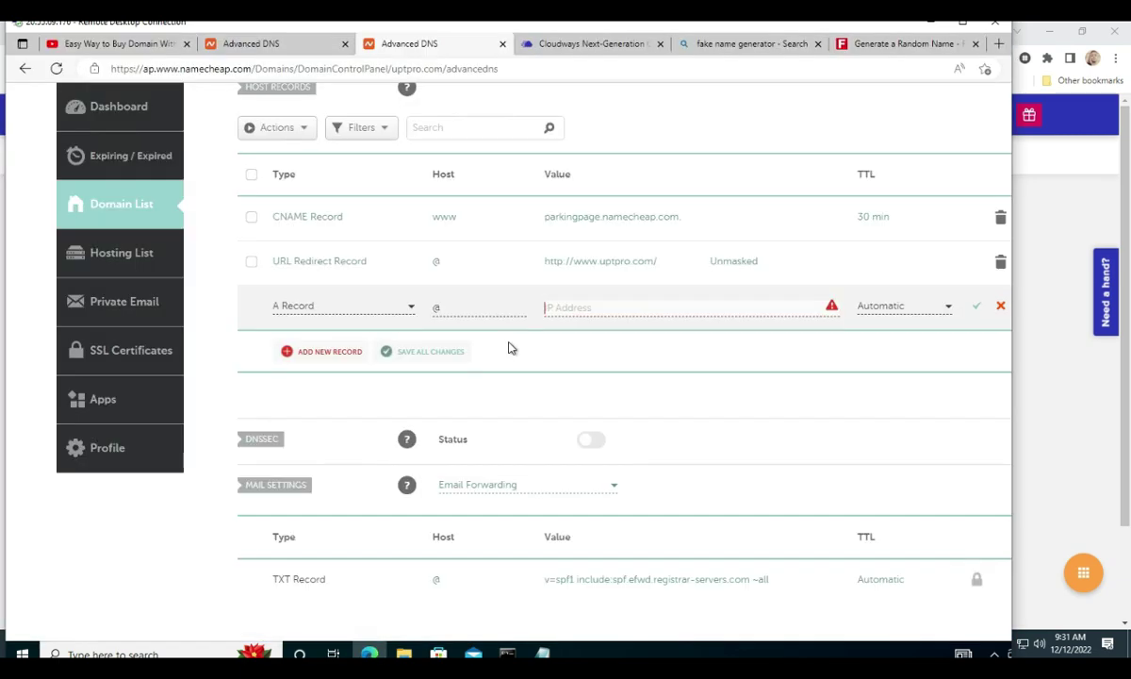
left_click(369, 653)
type("209.97.185.218Click to copy")
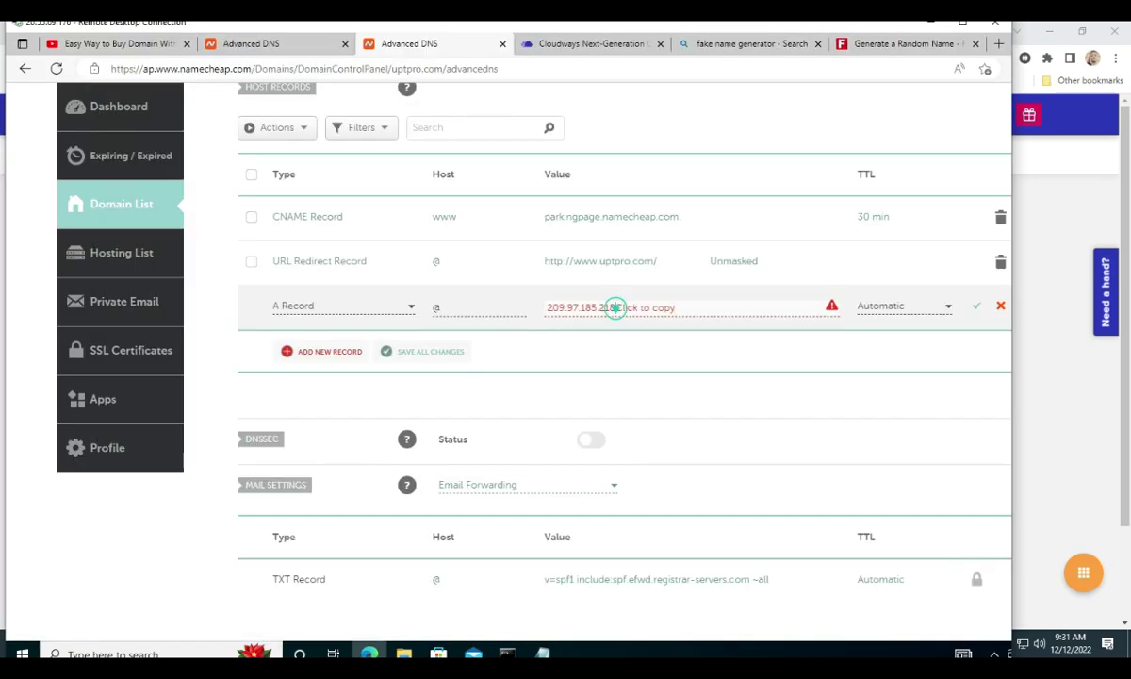
left_click_drag(614, 307, 677, 307)
key("BackSpace")
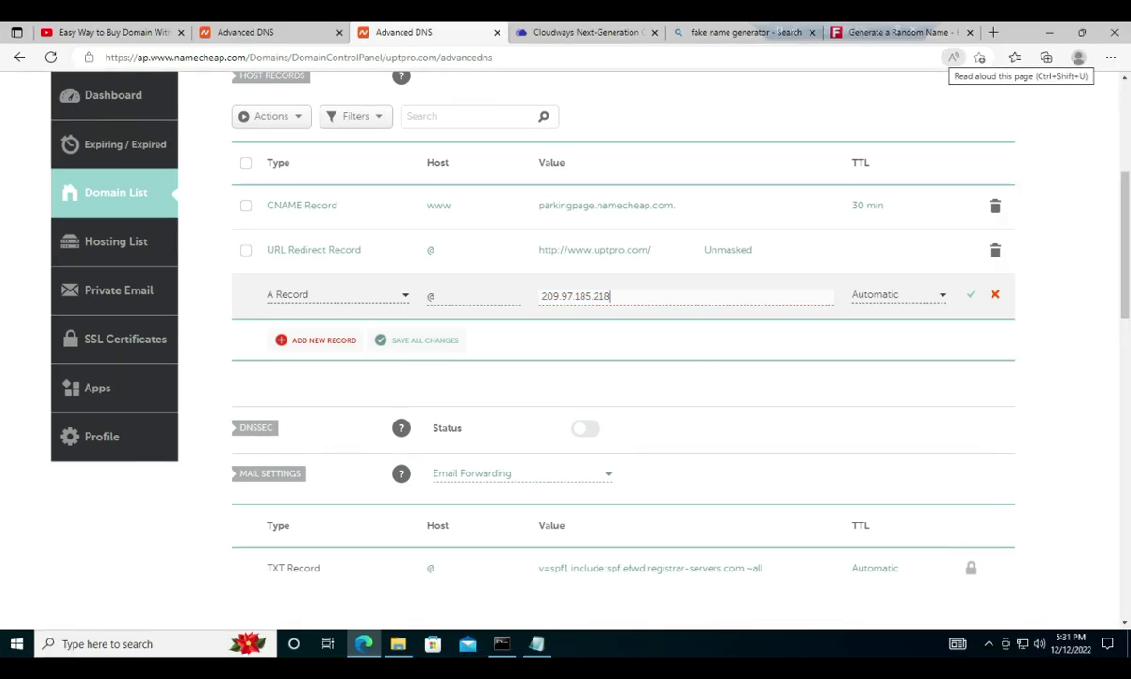
double_click(910, 26)
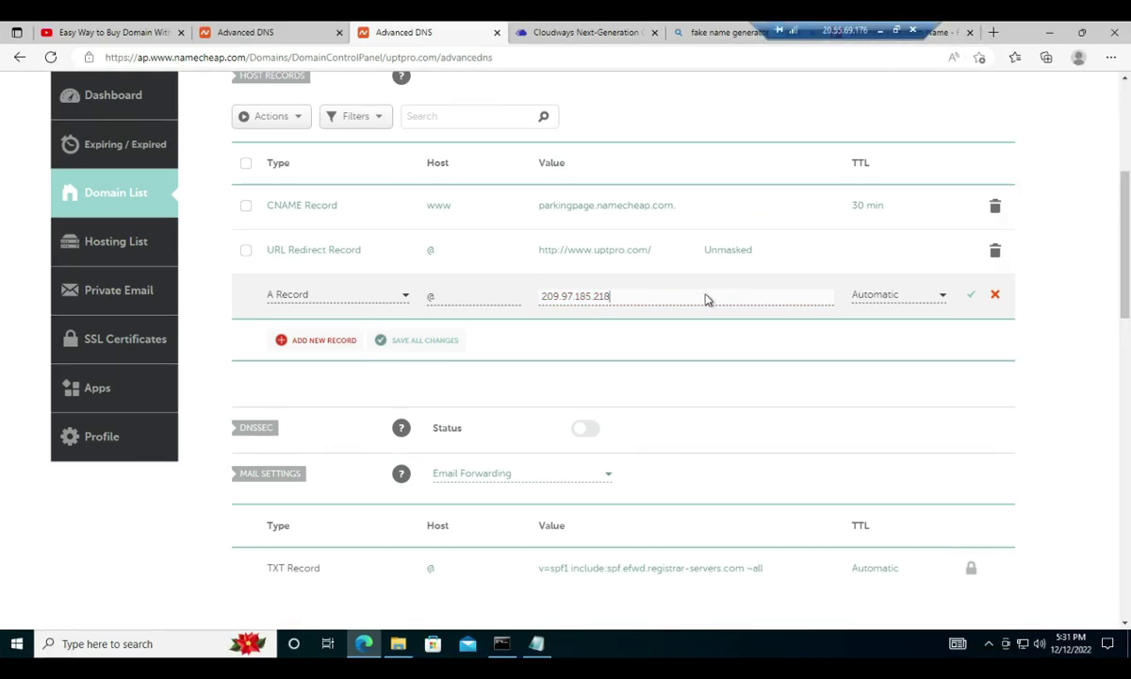
left_click(974, 296)
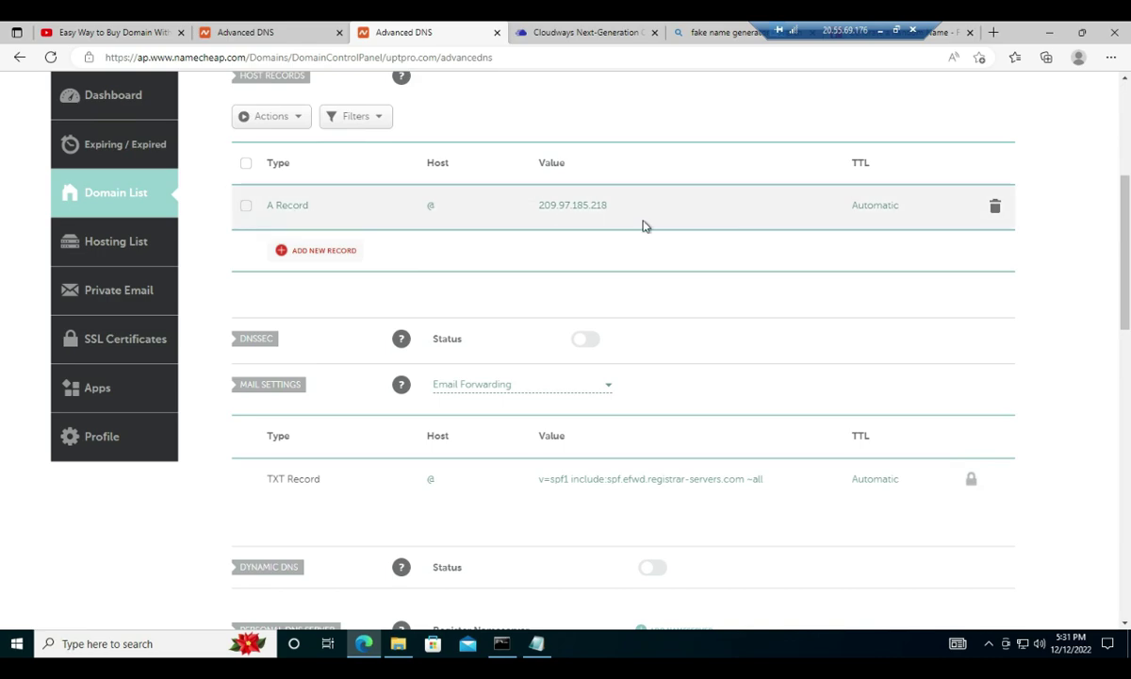
double_click(829, 29)
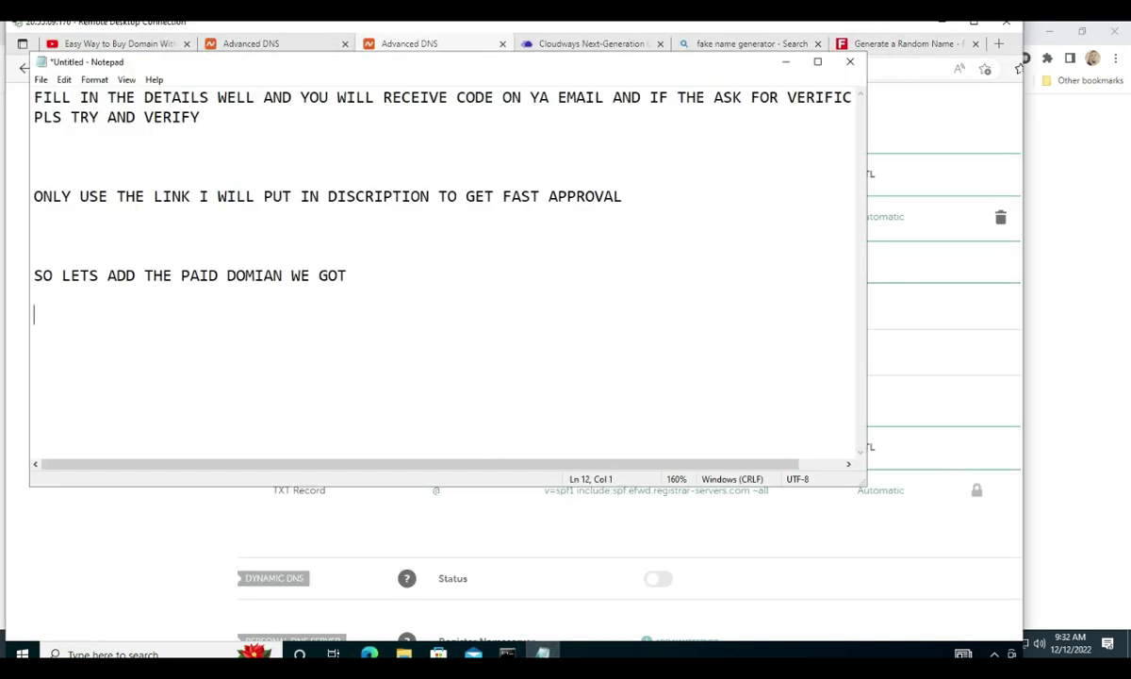
- Add the notes 'LETS WAIT FOR SOME TIMES' and 'WHILE WE WAITNG LET UPGRADE OUR ACCOU', then minimize Notepad
type("LETS WAIT F")
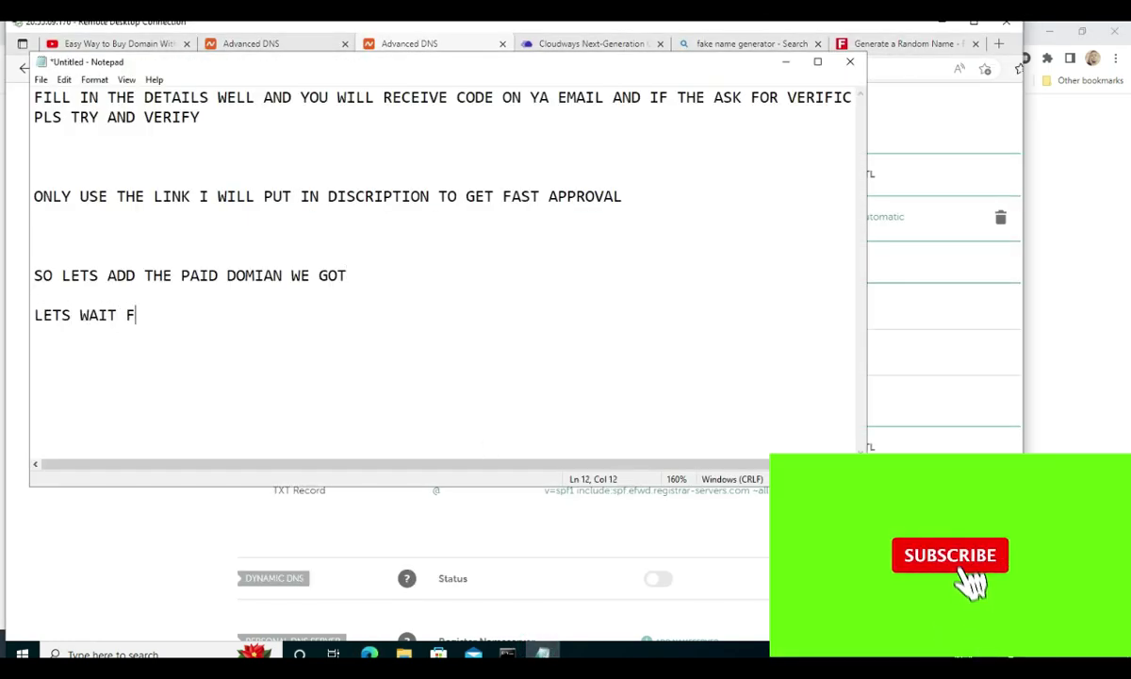
type("OR SOME TIM")
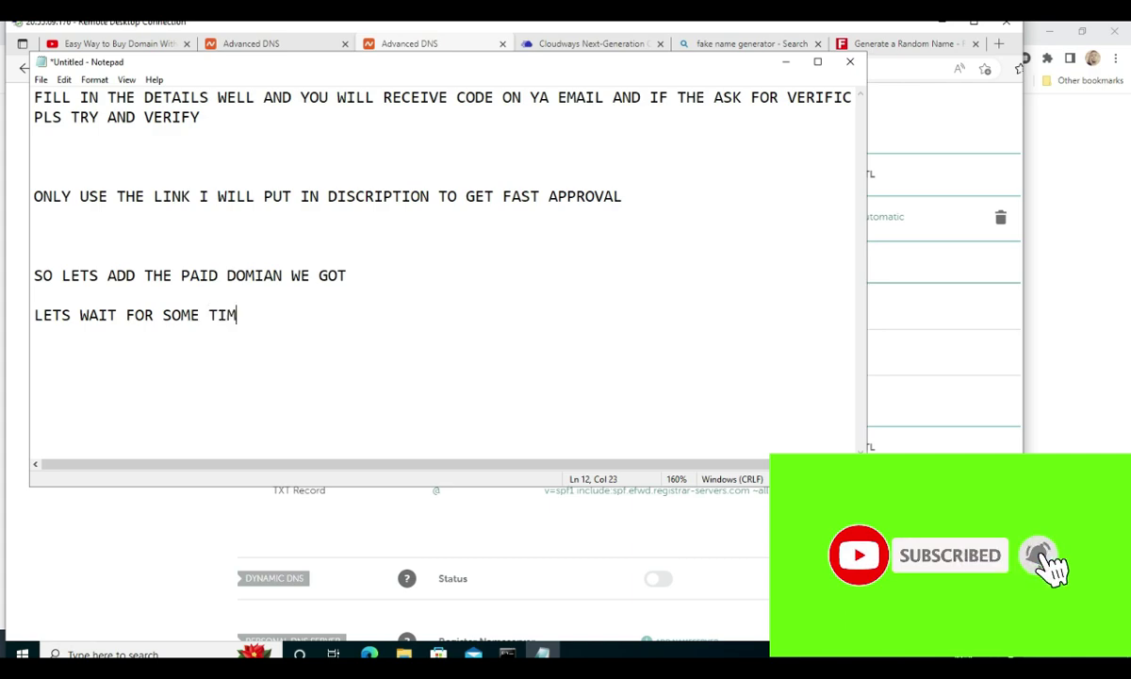
type("ES")
key("Return")
key("Return")
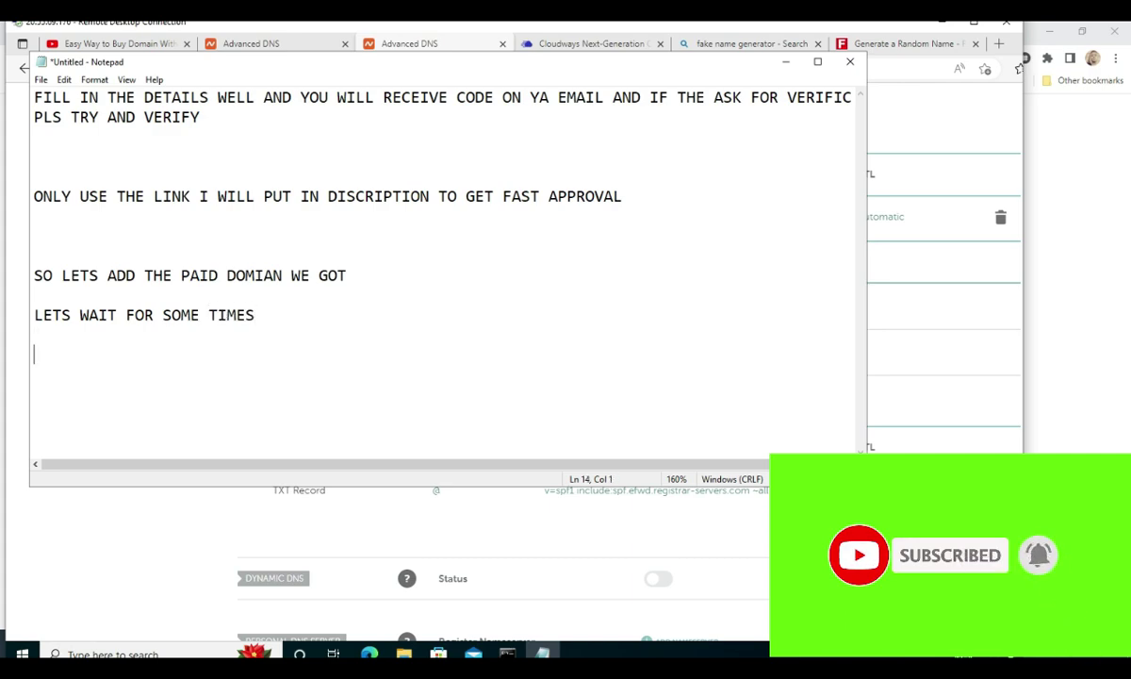
type("WHILE WE WAITNG ")
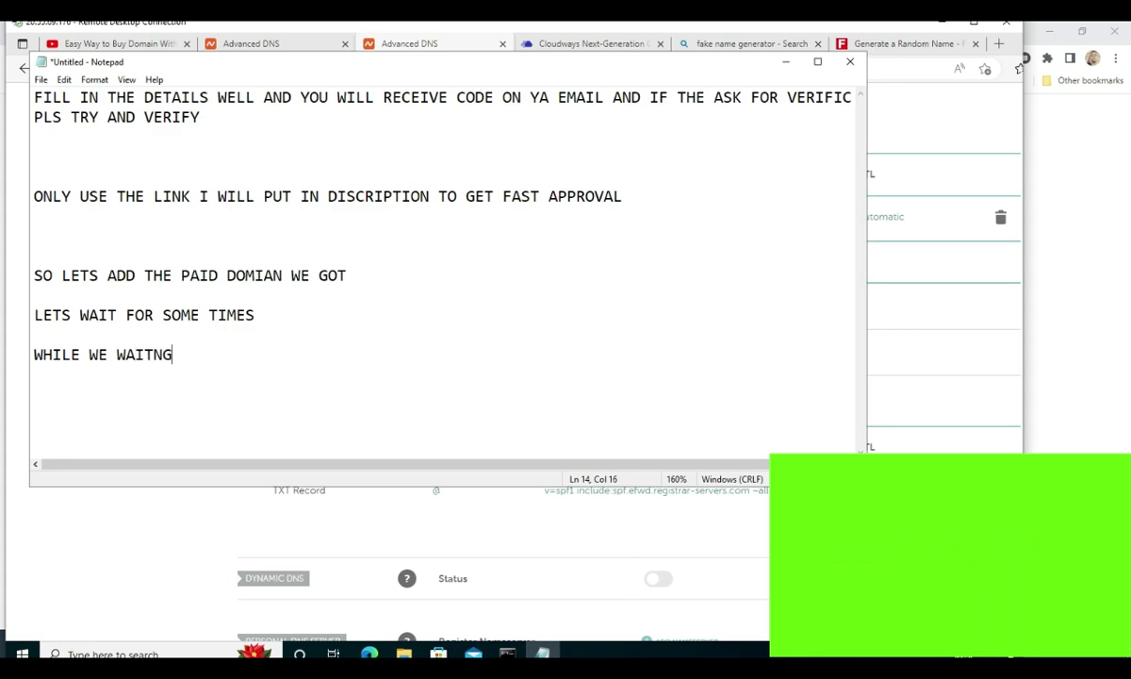
type("LET UP")
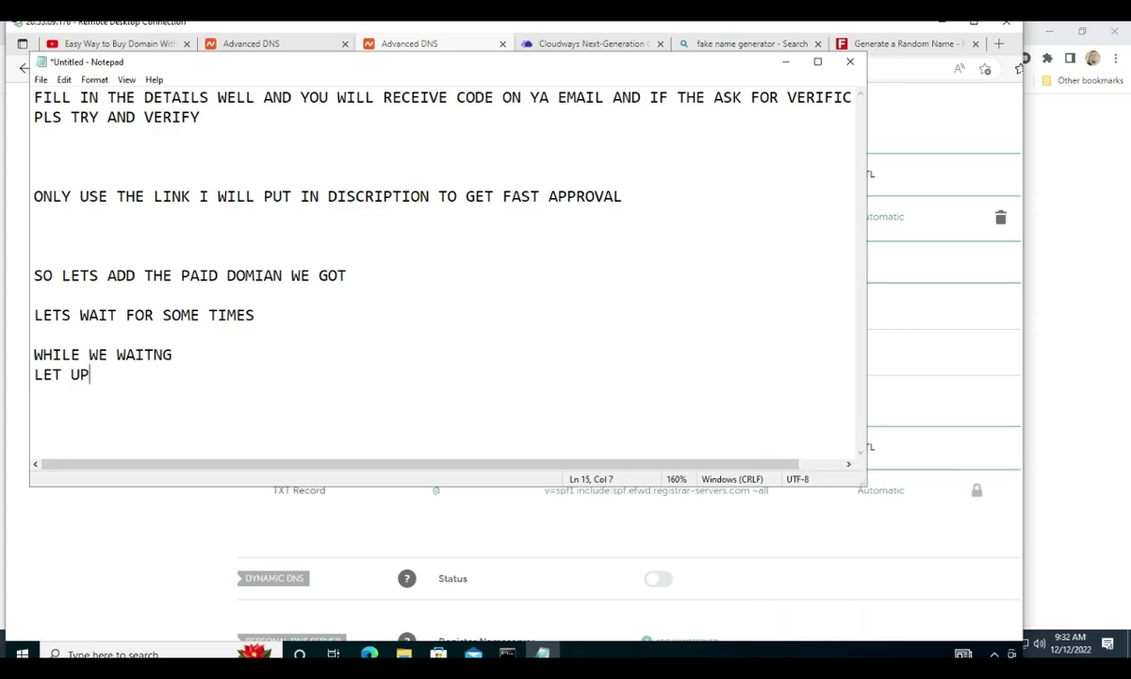
type("GRADE OU")
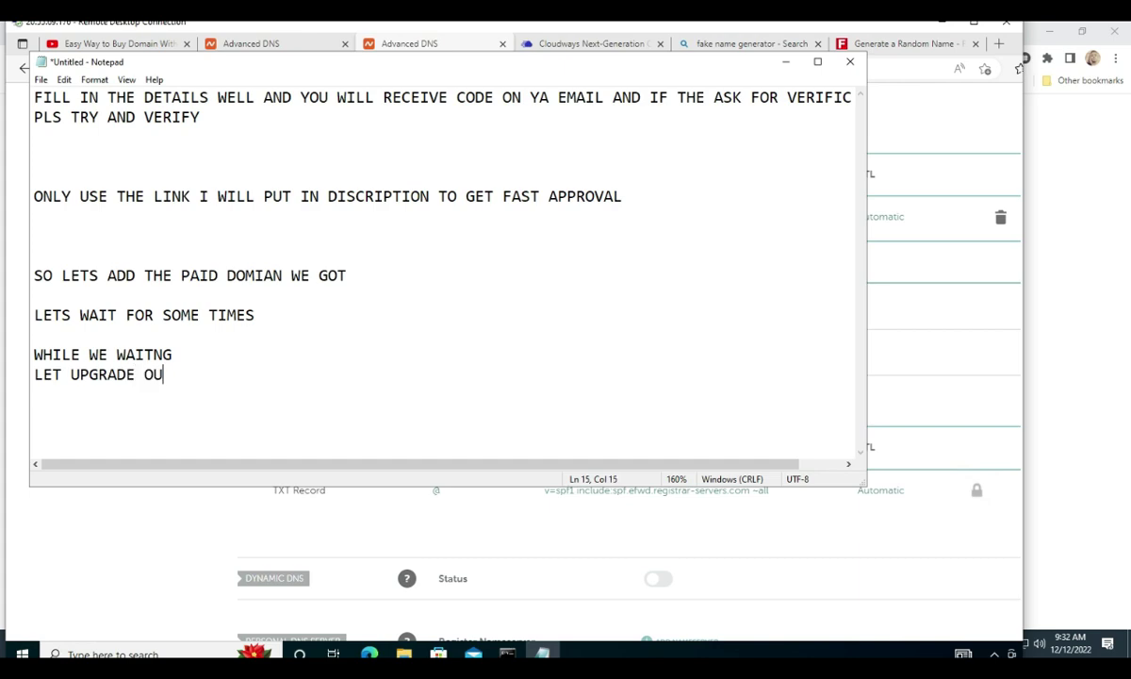
type("R ACCOUNT")
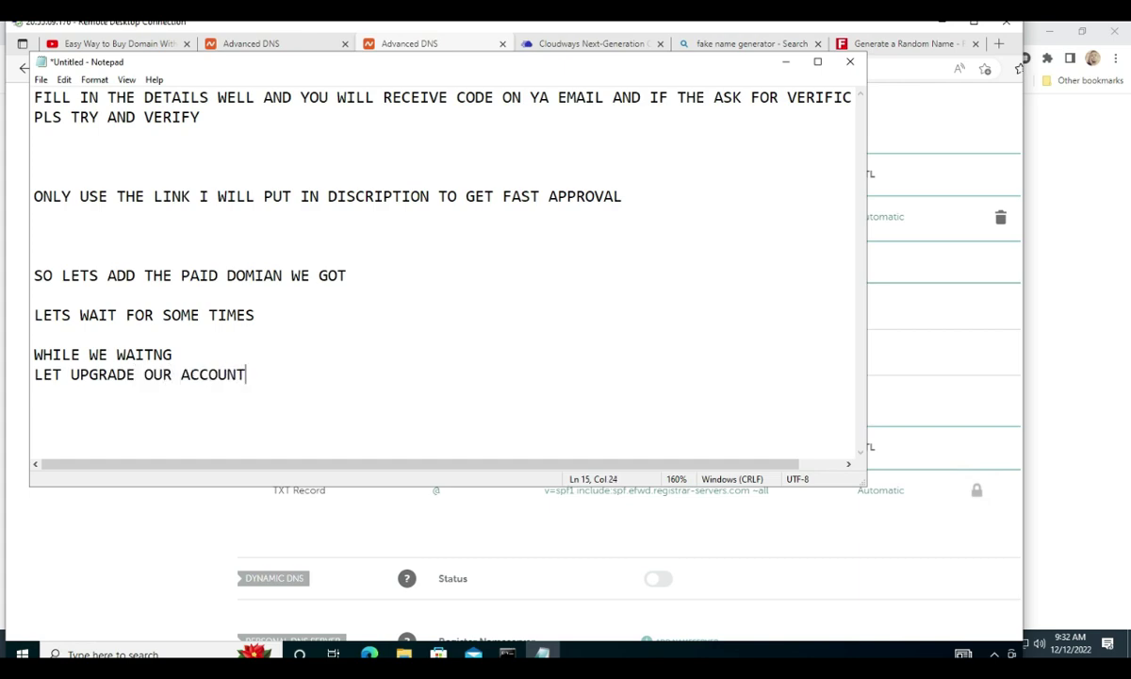
left_click(786, 61)
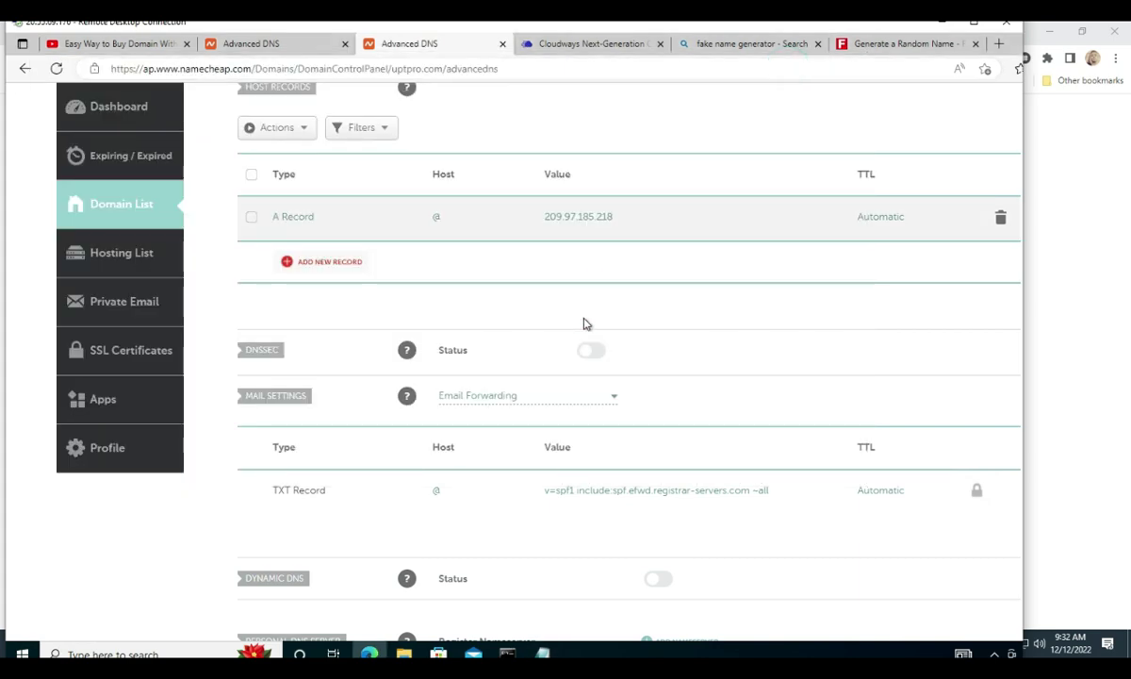
- Start the Cloudways account upgrade, then open the uptpro.com/wp-admin login in a new tab
key("alt+Tab")
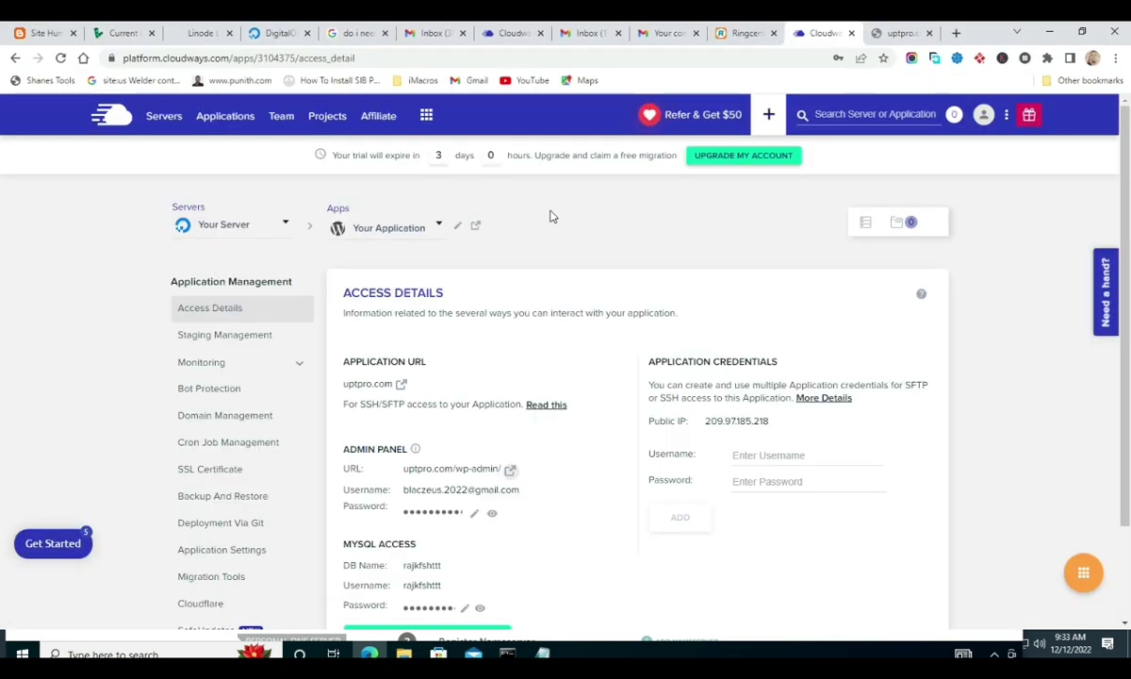
right_click(714, 156)
left_click(661, 199)
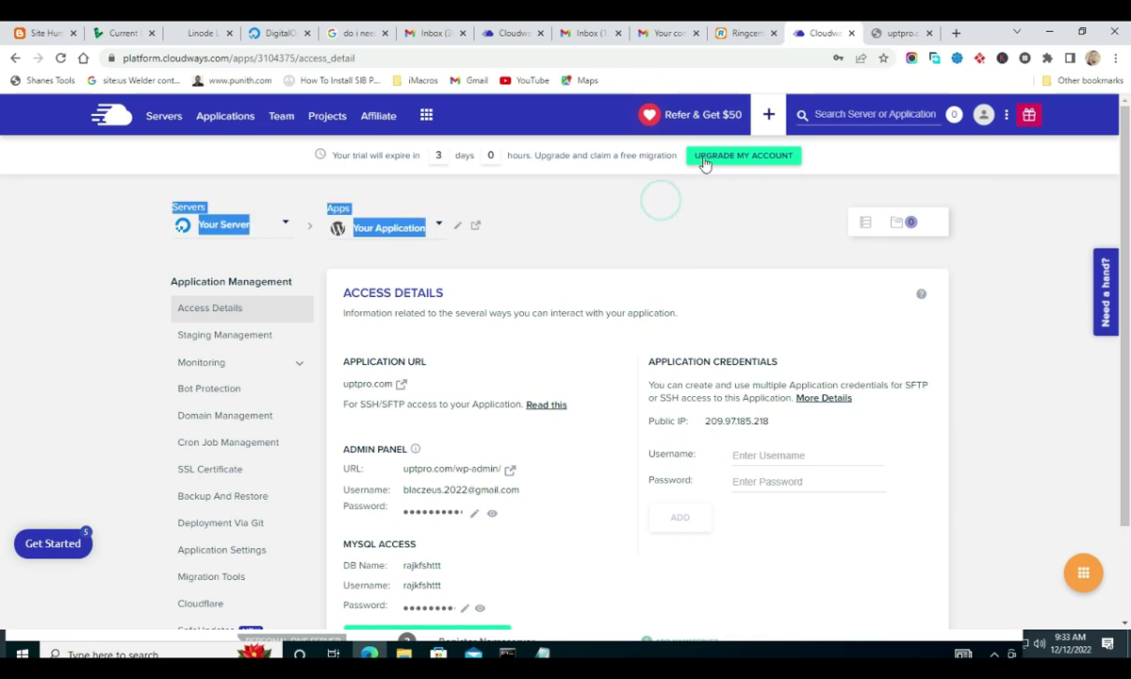
left_click(704, 162)
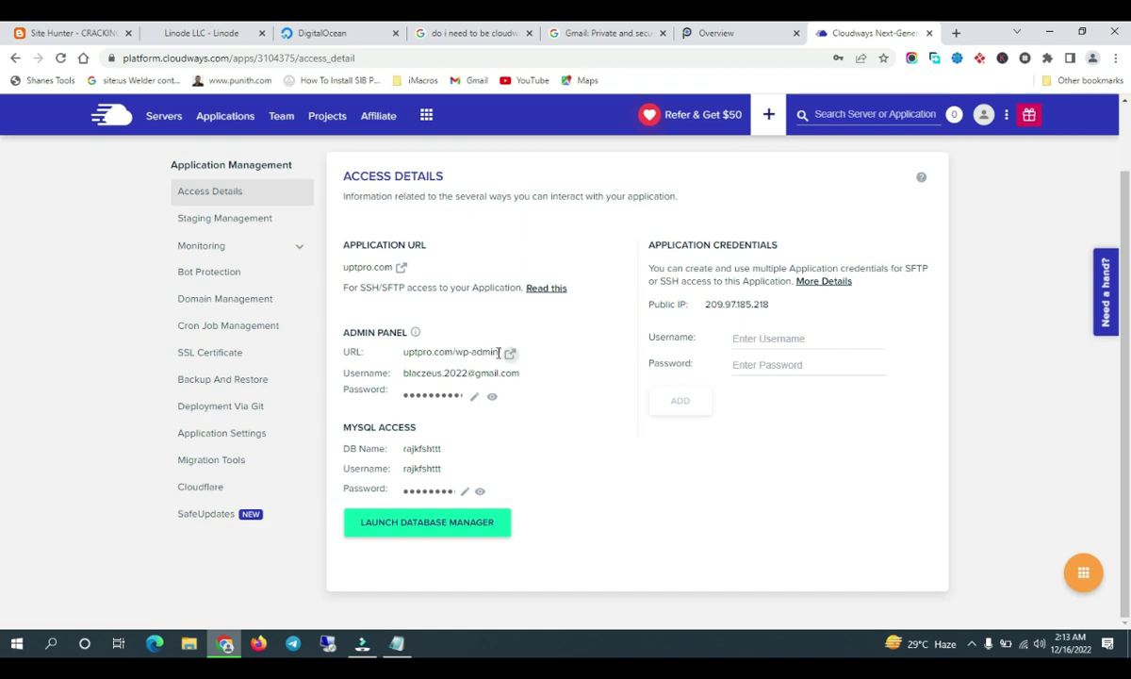
left_click(510, 354)
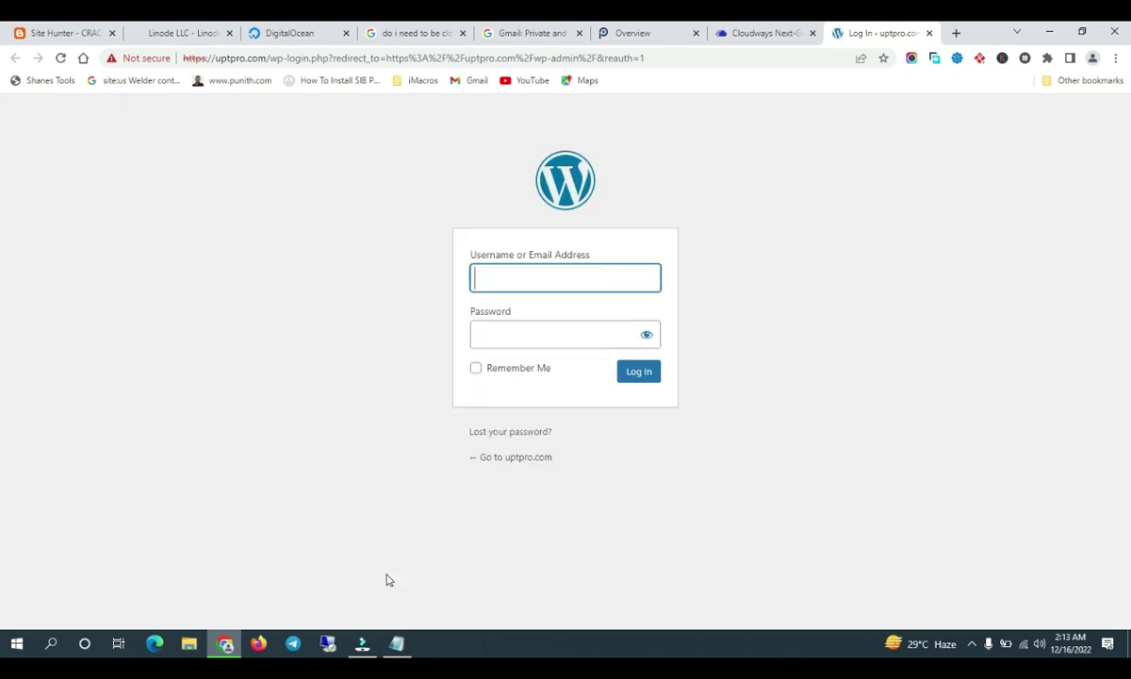
left_click(397, 644)
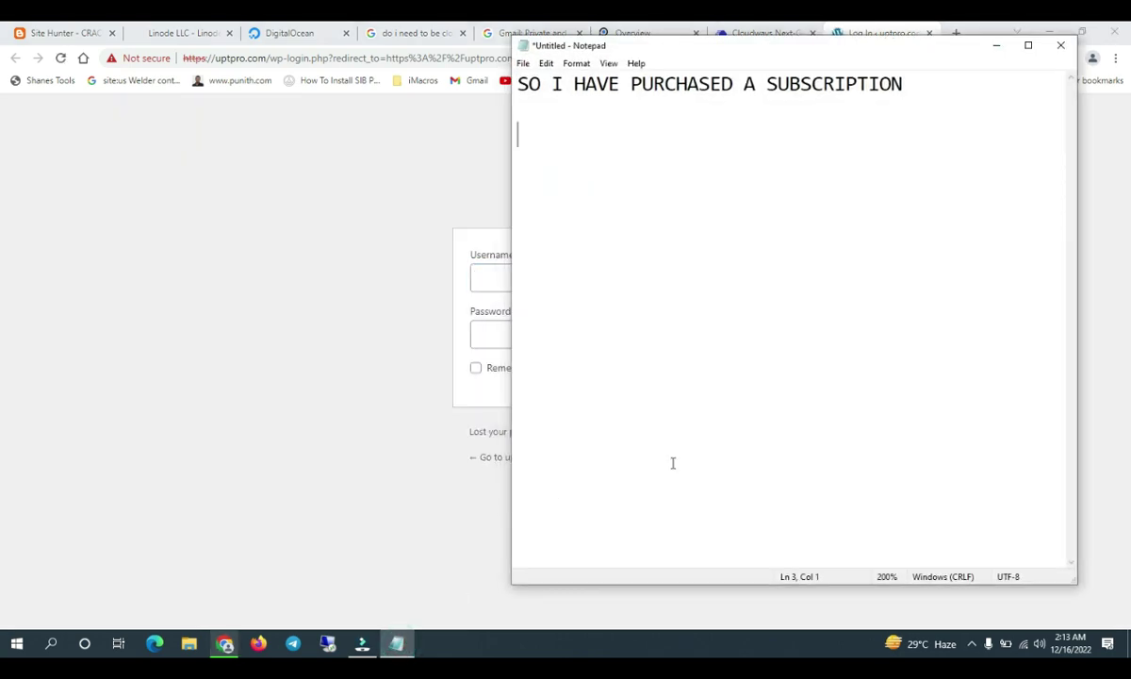
- Note 'LETS FIX THE NOT ENCRYPTED BY INSTALL SSL' and check the site's Not secure warning
type("LETS FIX THE")
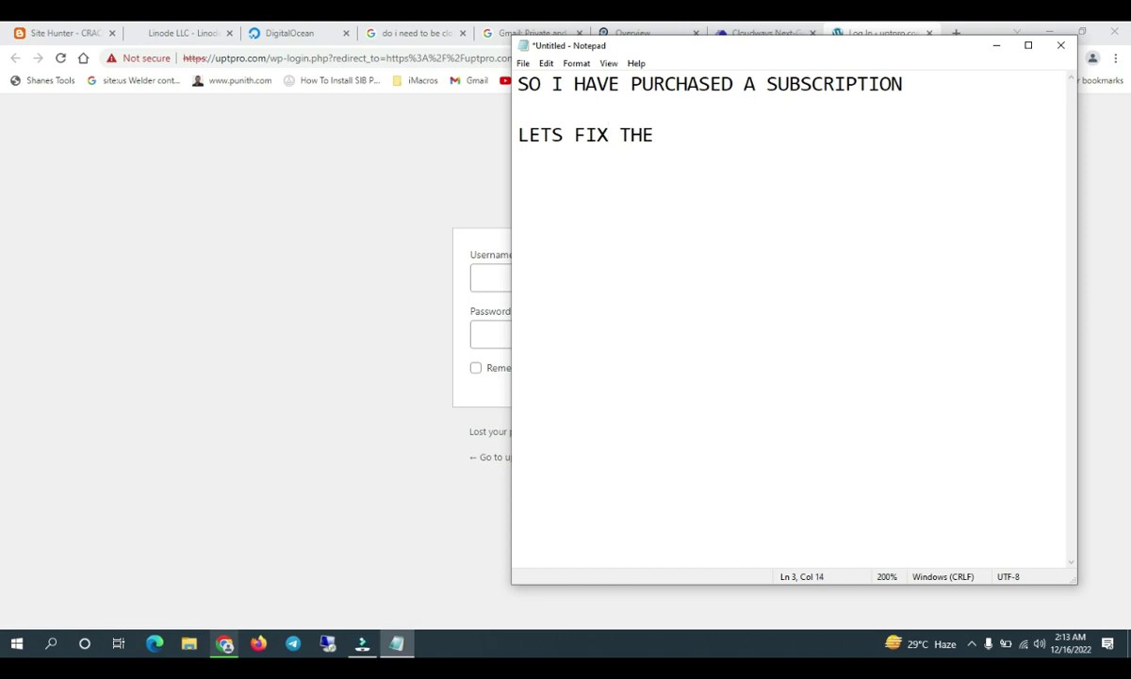
type(" NOT ENCRYPTE")
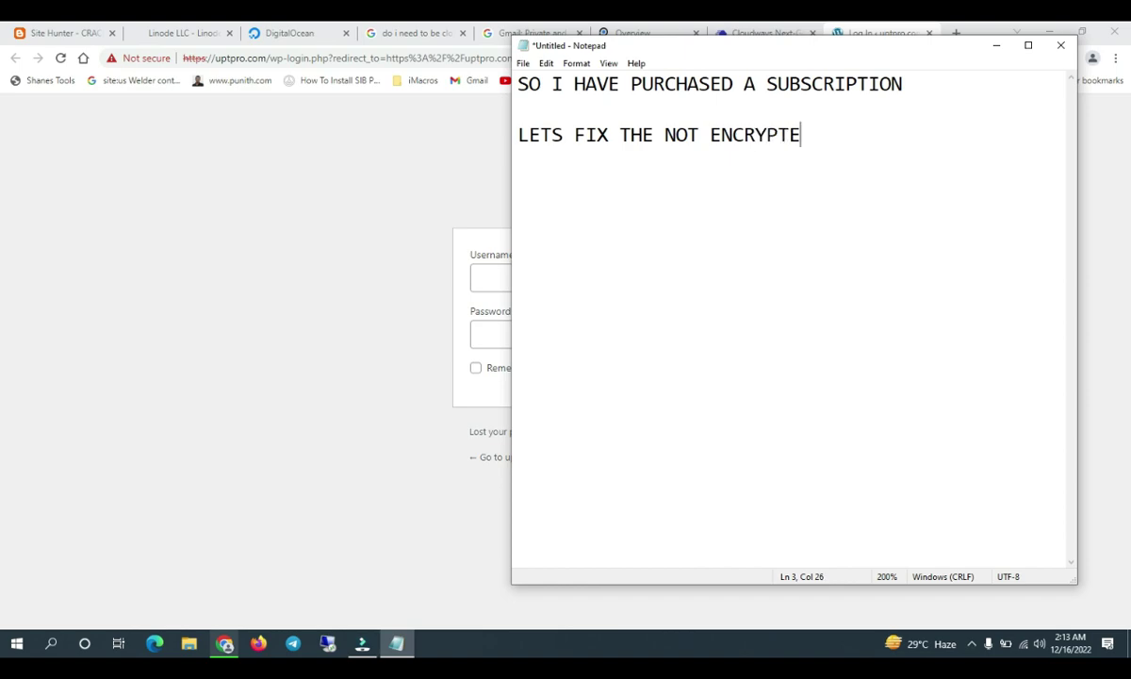
type("D BY INSTALL SSL")
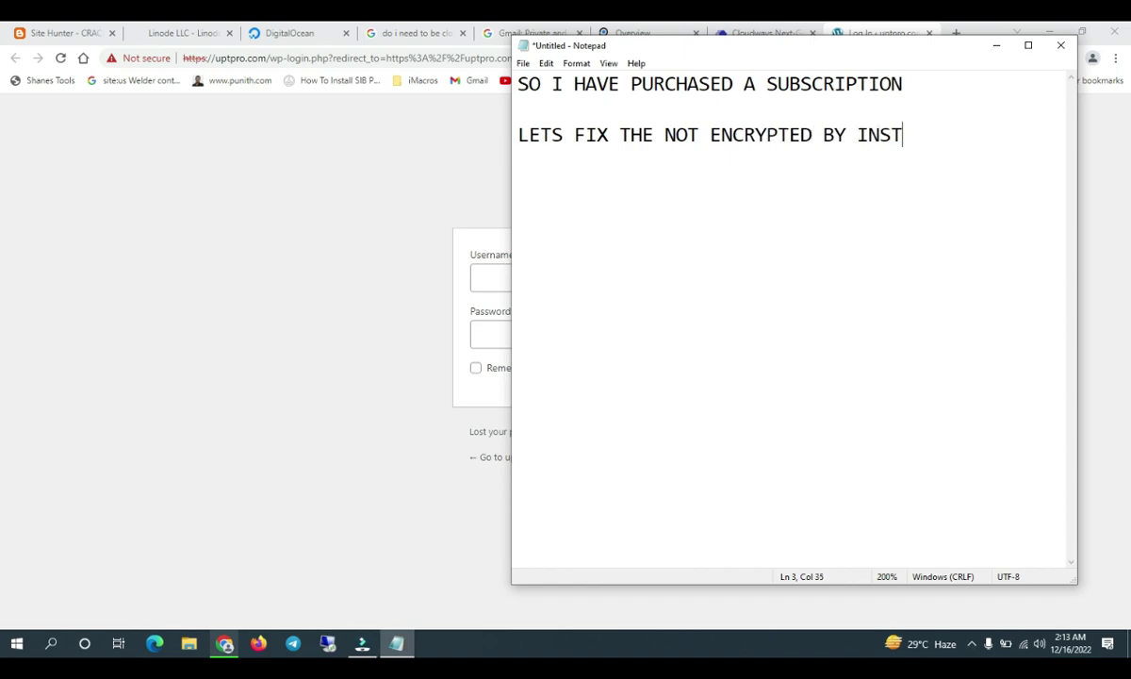
left_click(137, 59)
left_click(759, 33)
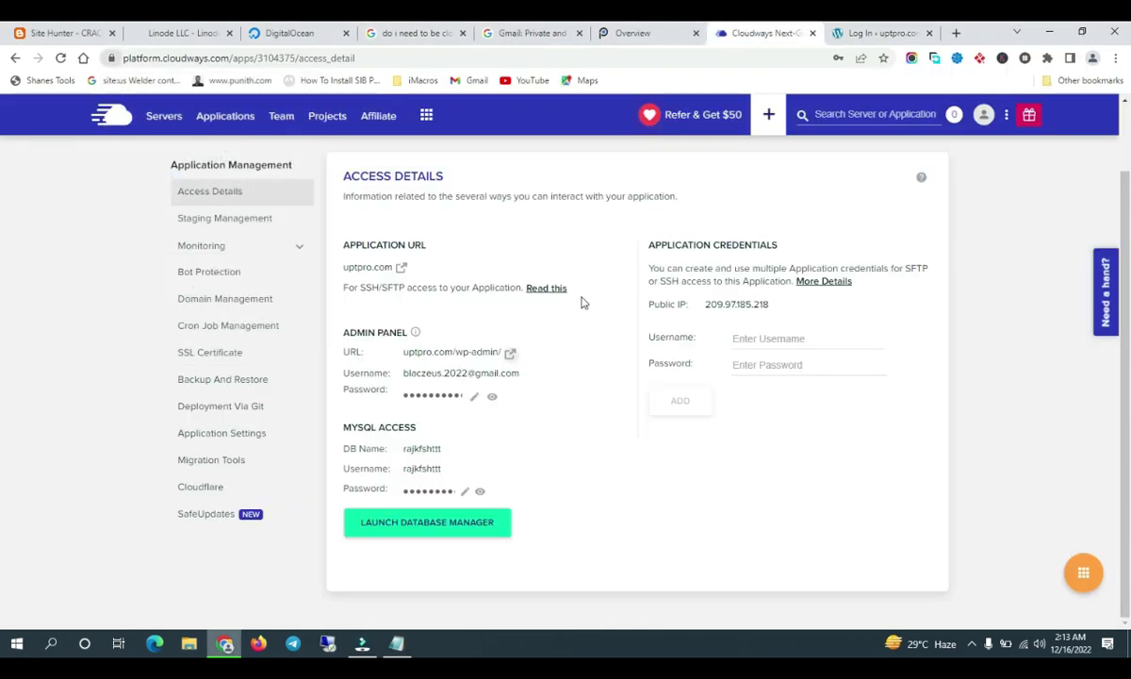
- Fill the SSL certificate email with the admin e-mail copied from Access Details
left_click(210, 353)
left_click(505, 438)
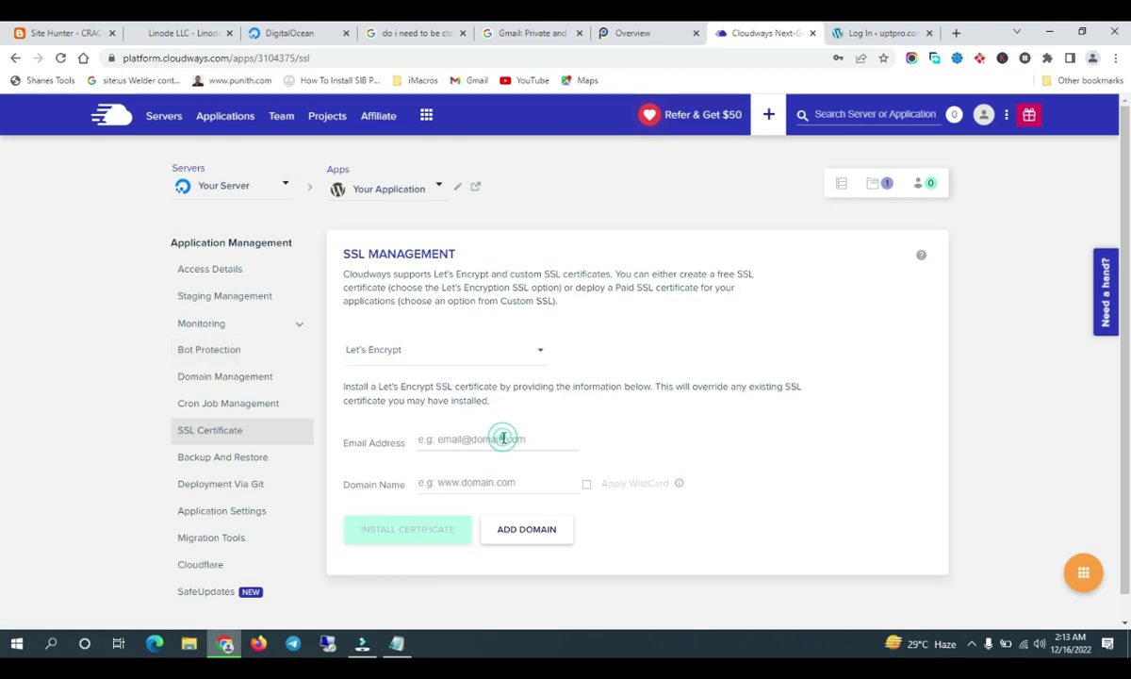
left_click(217, 271)
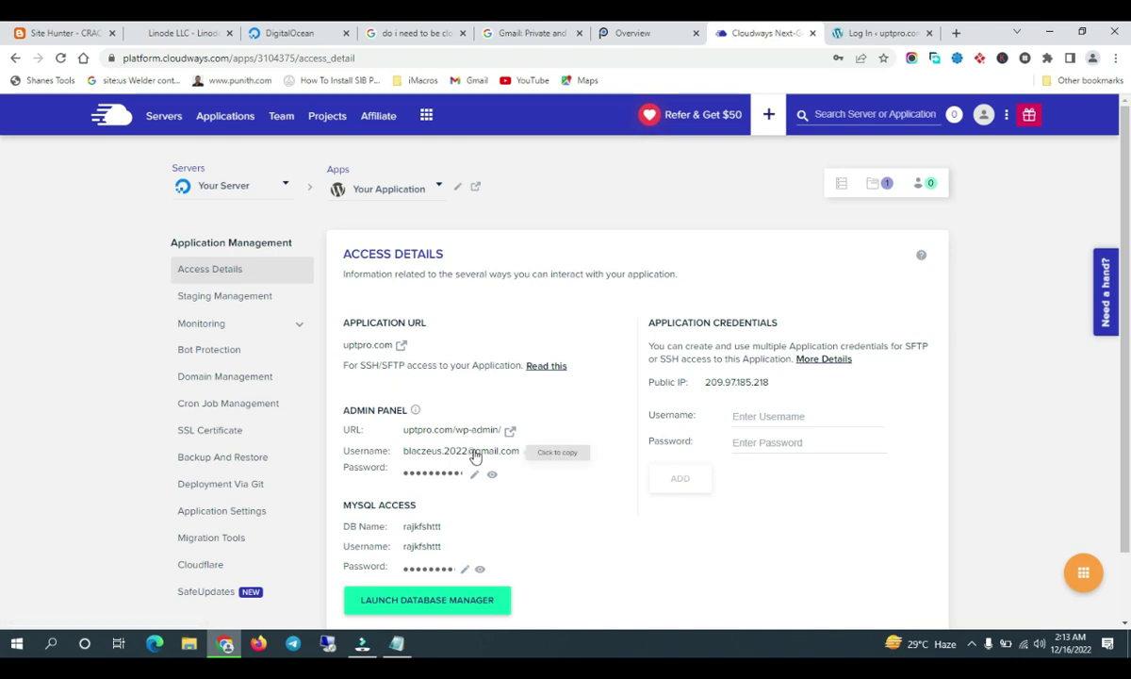
left_click(471, 452)
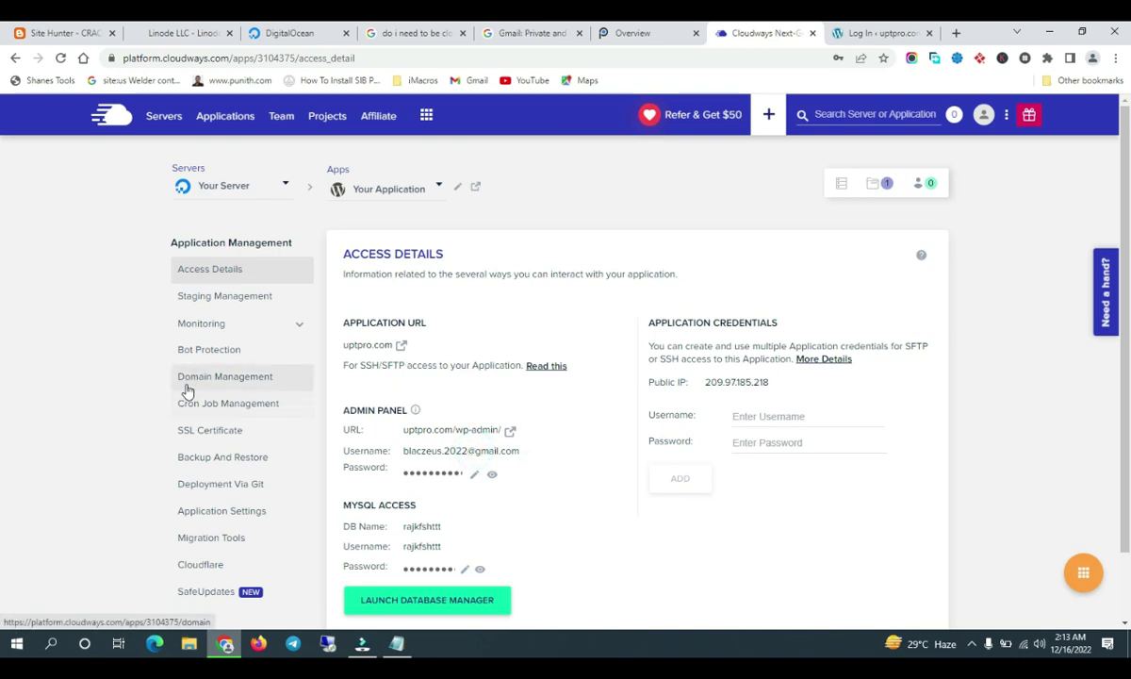
left_click(210, 436)
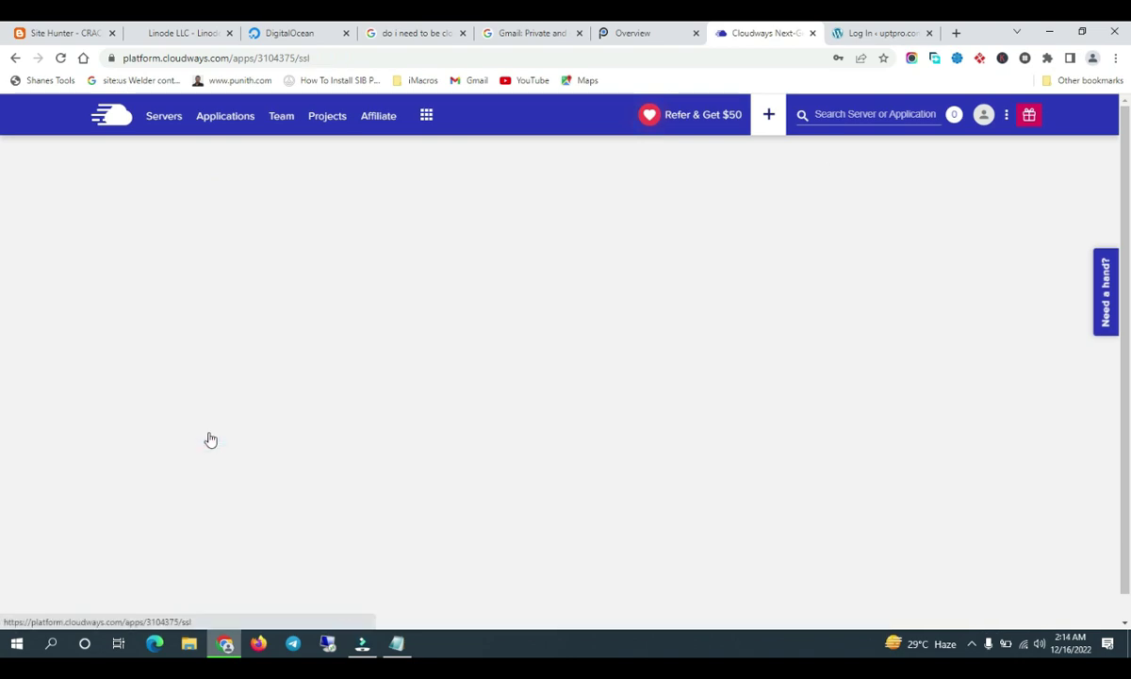
left_click(452, 450)
key("ctrl+v")
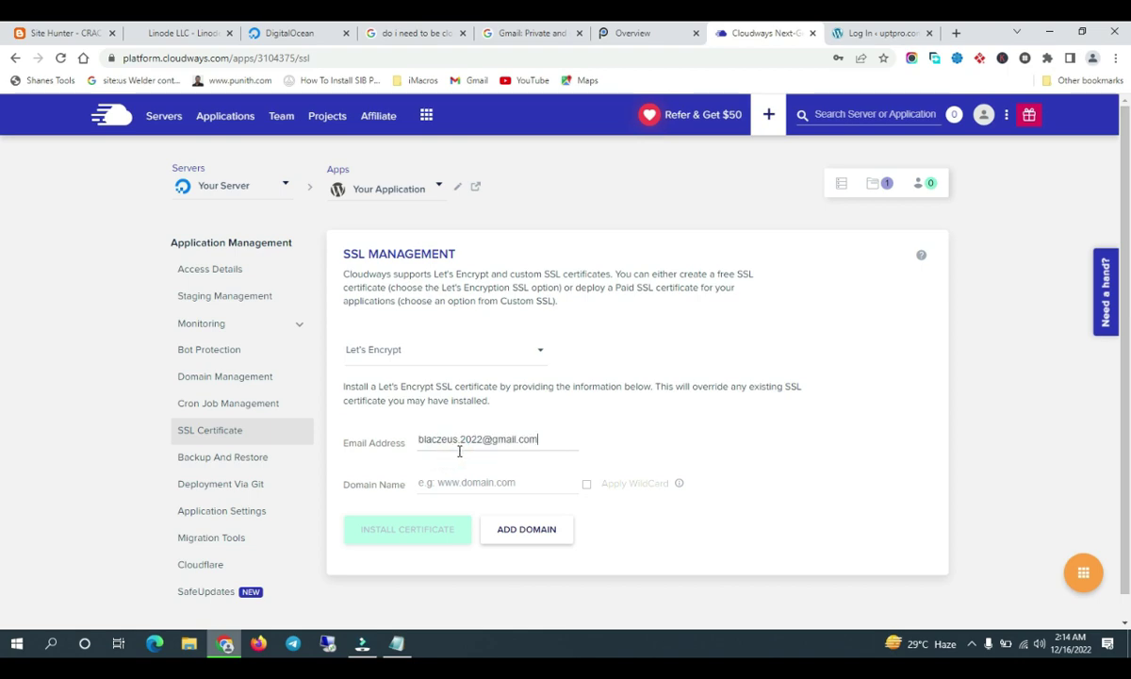
- Enter uptpro.com as the domain name and install the Let's Encrypt certificate
left_click(449, 478)
left_click(877, 33)
left_click_drag(214, 59, 272, 58)
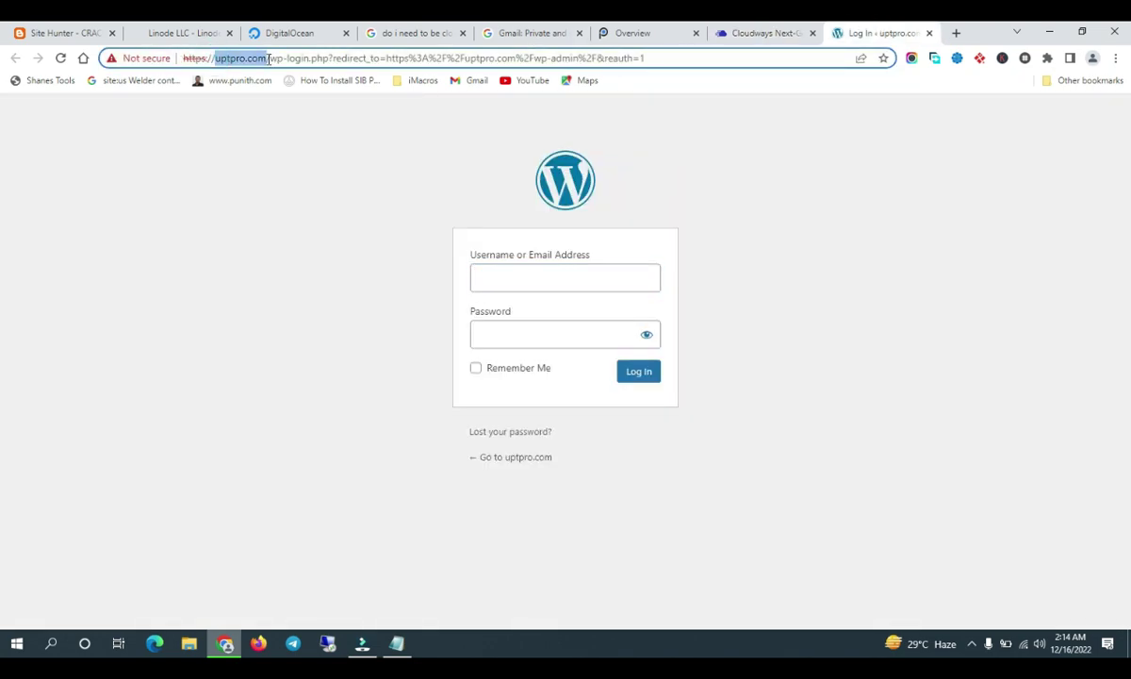
key("ctrl+c")
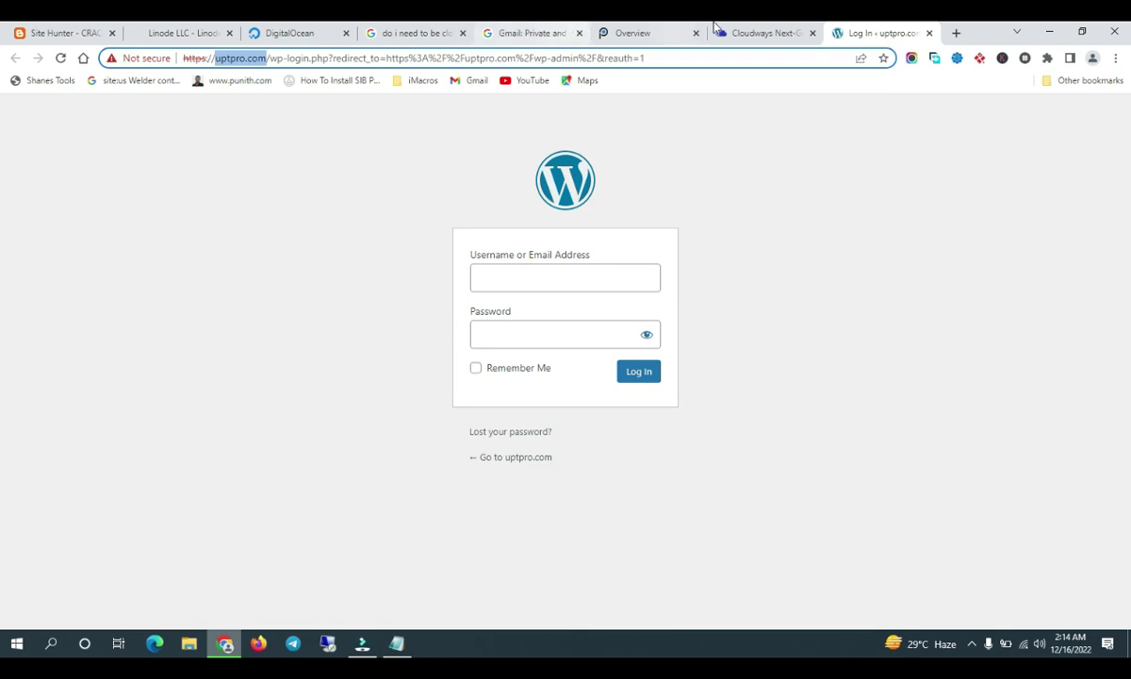
left_click(763, 33)
key("ctrl+v")
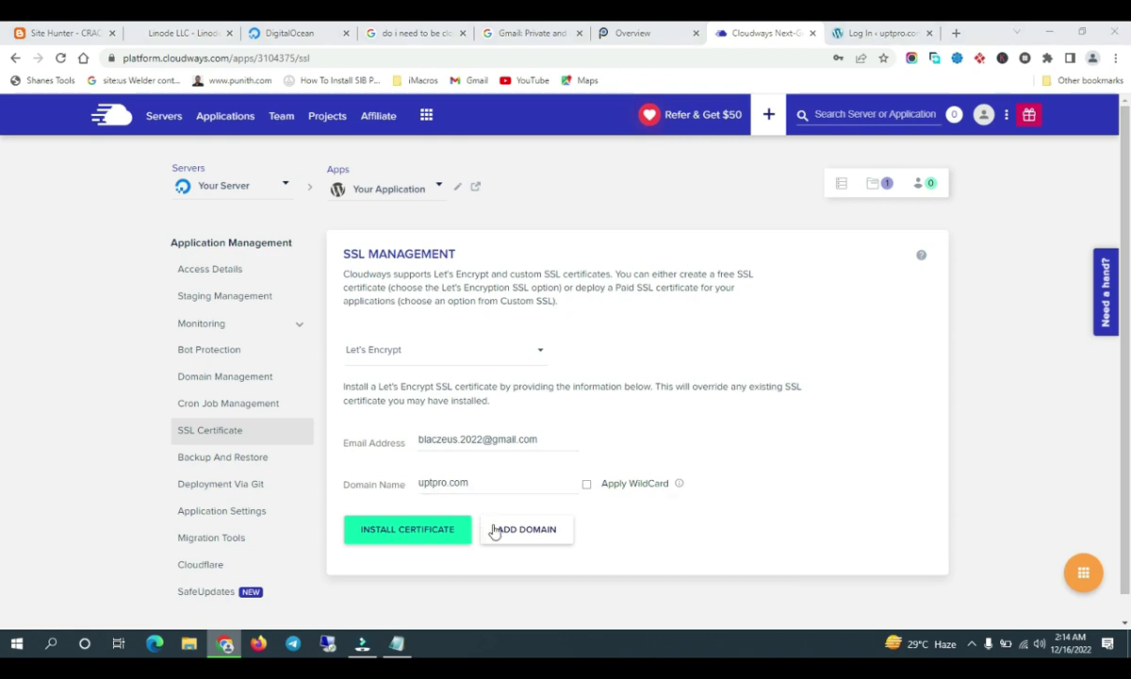
left_click(432, 532)
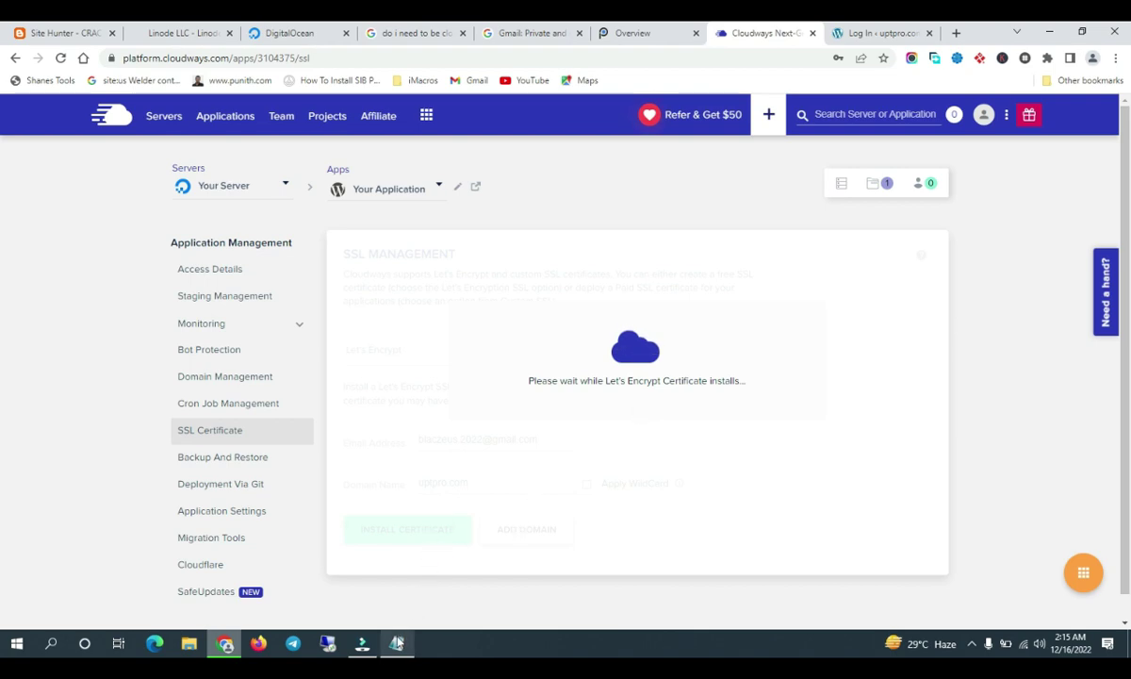
- Add the notes 'so lets wait once its done', 'we talk bout rackspace in next video' and 'but we need this account'
mouse_move(397, 641)
left_click(396, 565)
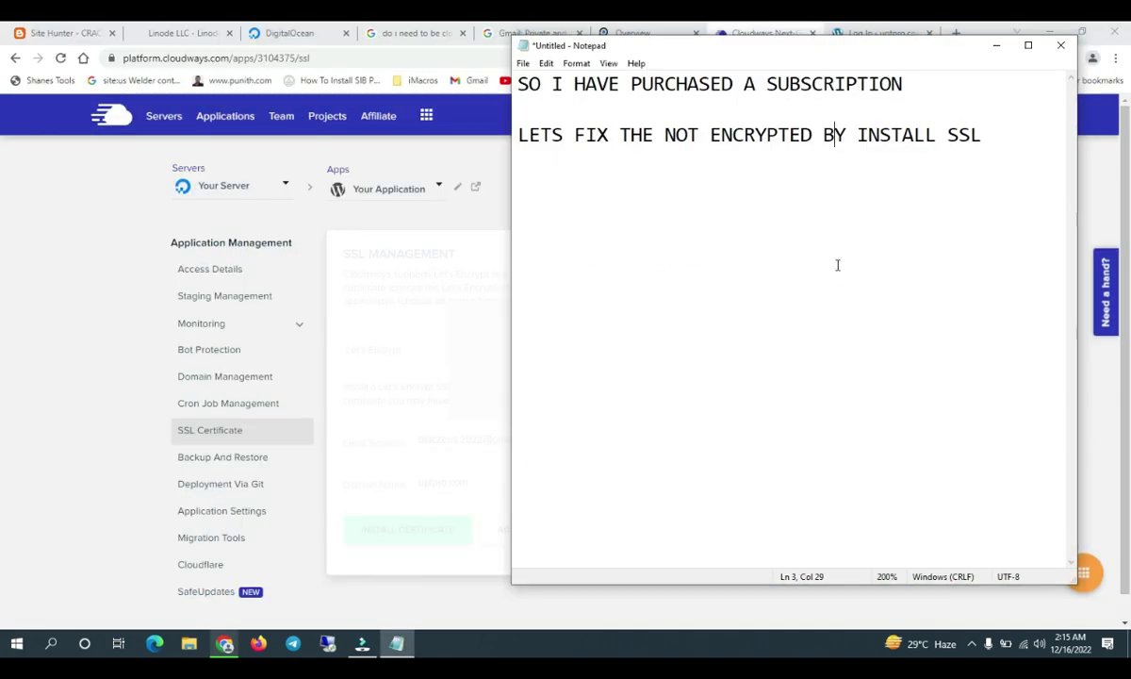
left_click(835, 264)
left_click(1016, 184)
key("Return")
key("Return")
key("Return")
type("SL   so lets ")
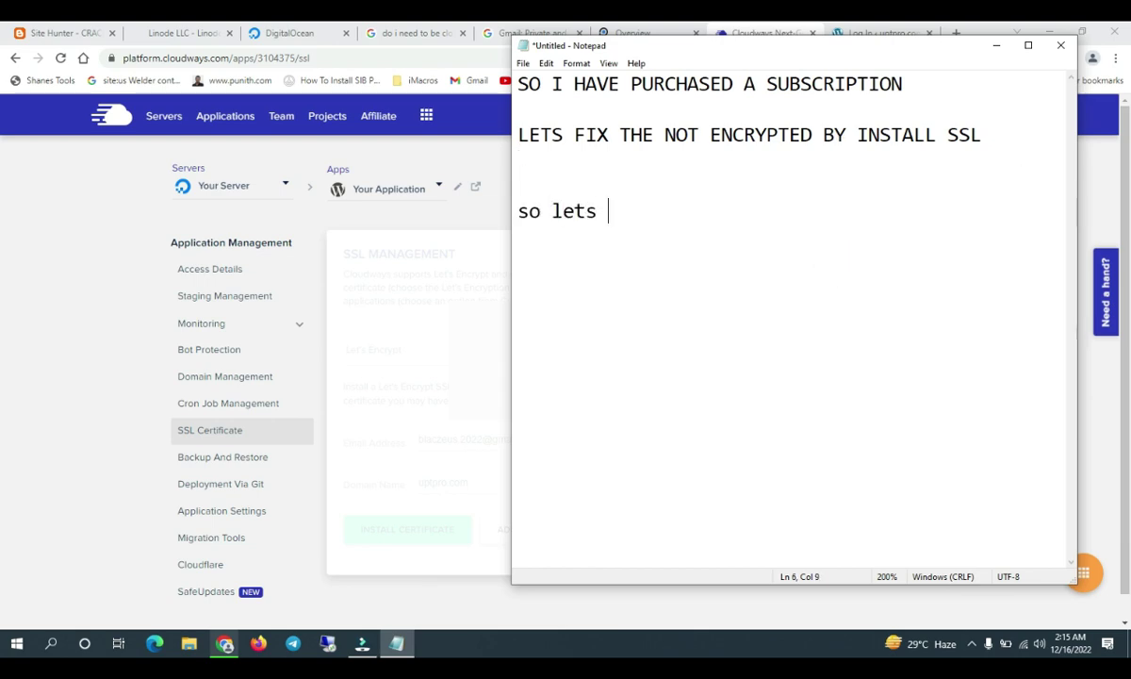
type("wait once its done ")
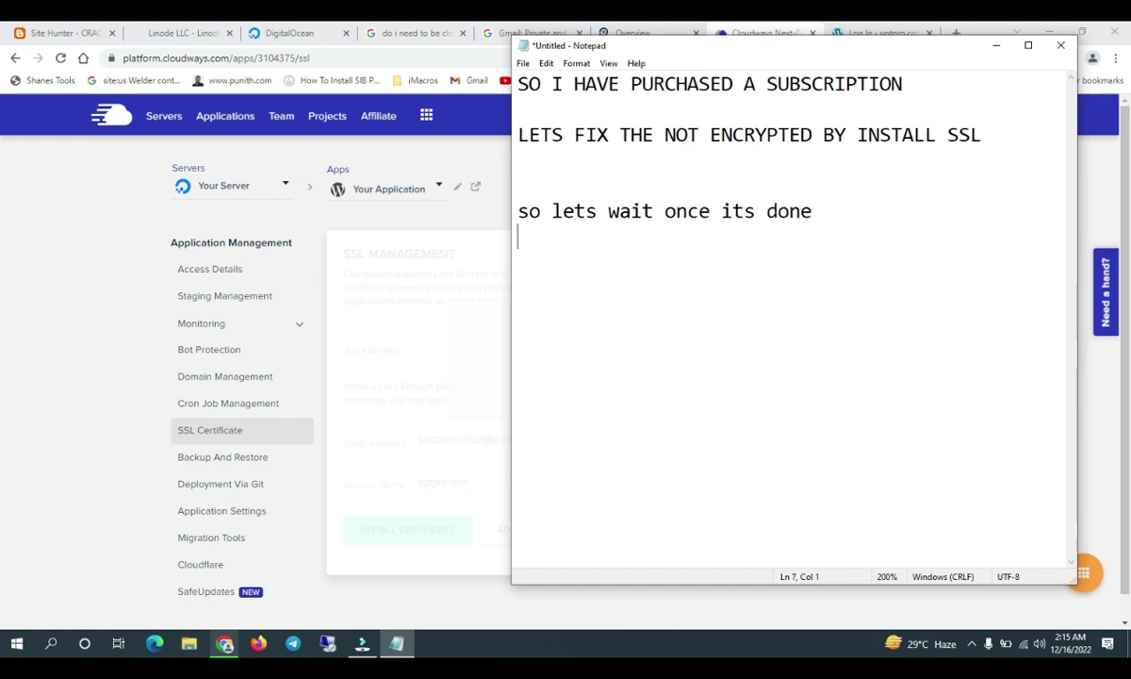
type("we talk bout r")
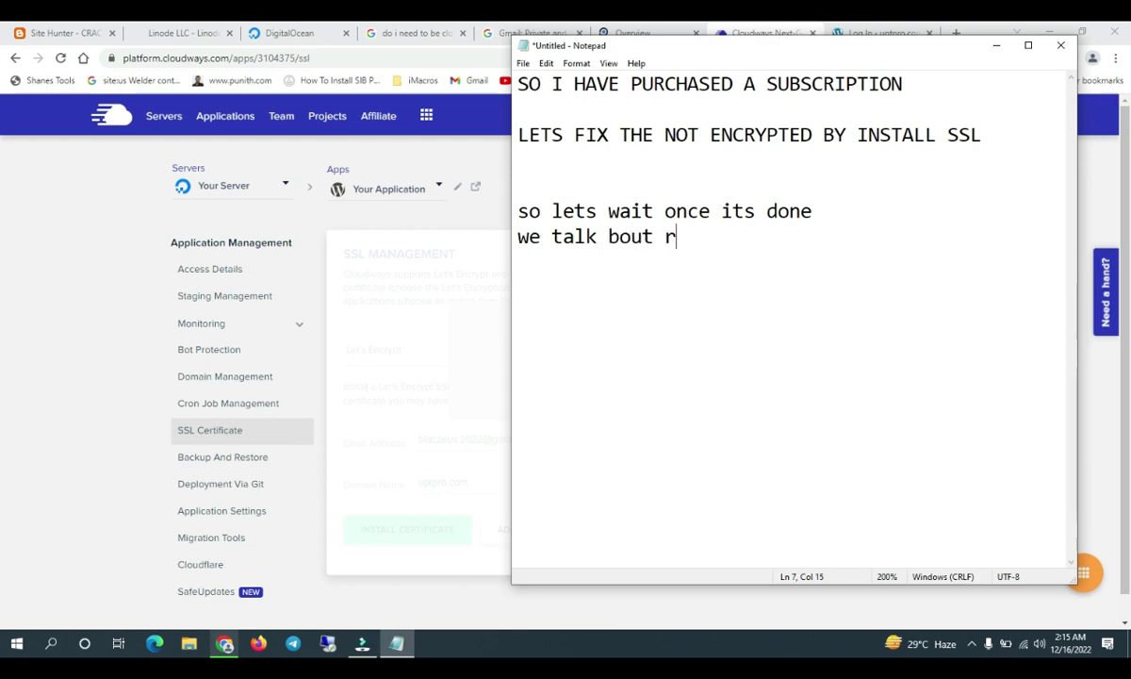
type("ackspace in n")
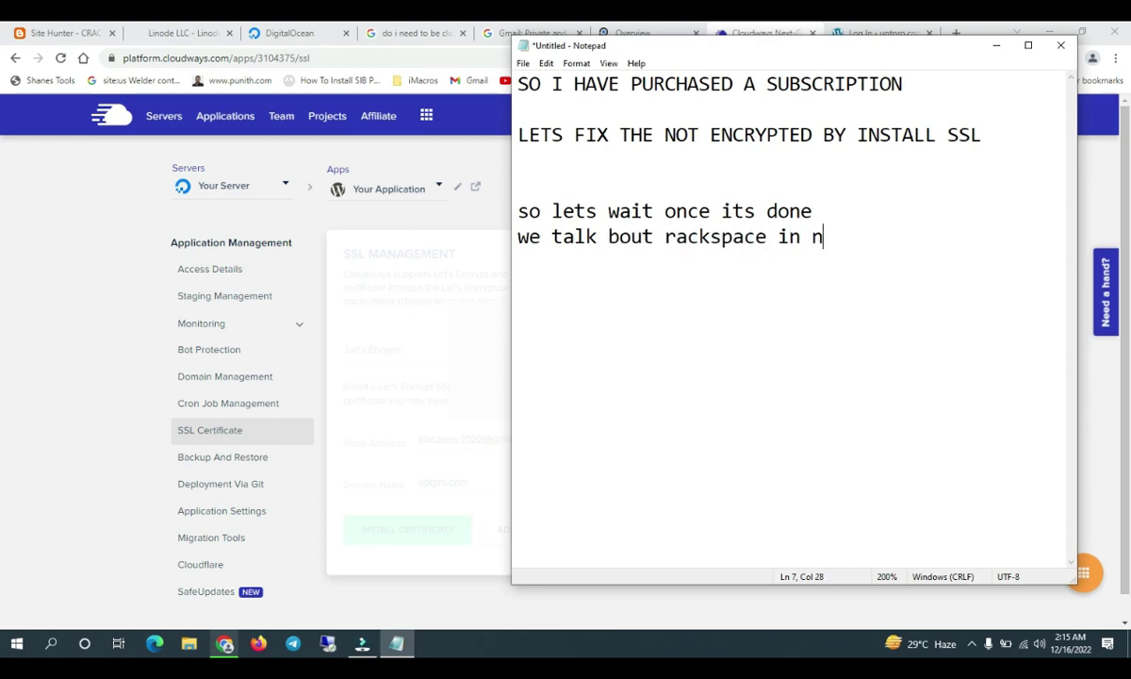
type("ext video")
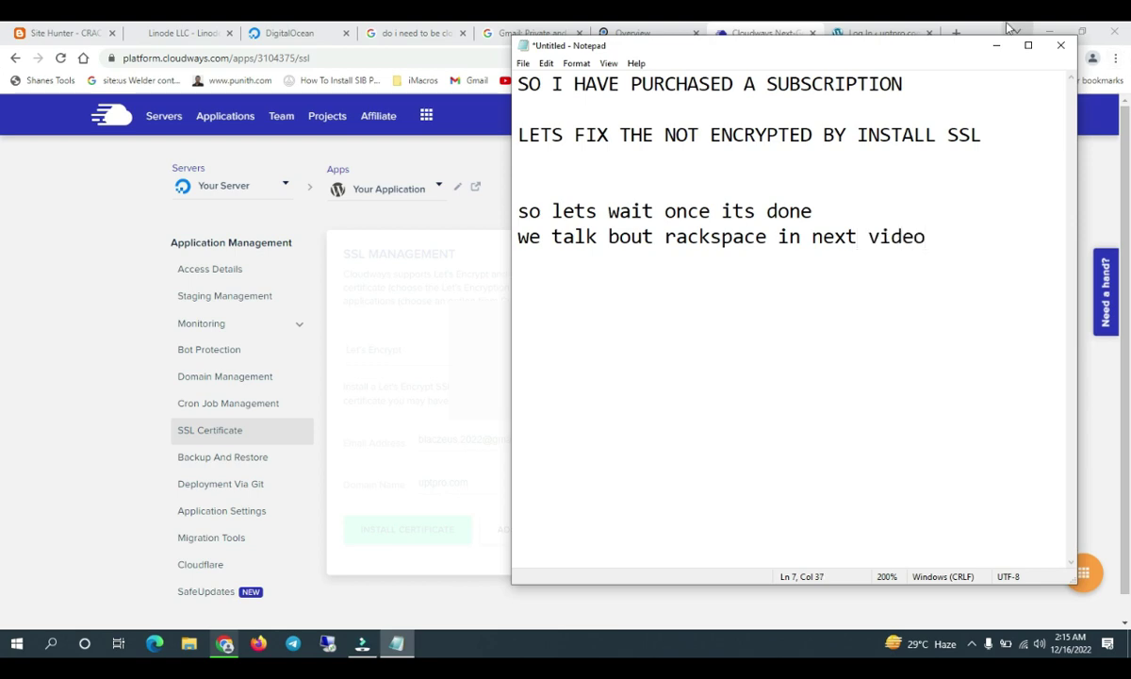
key("Return")
key("Return")
key("Return")
type("but we need this account")
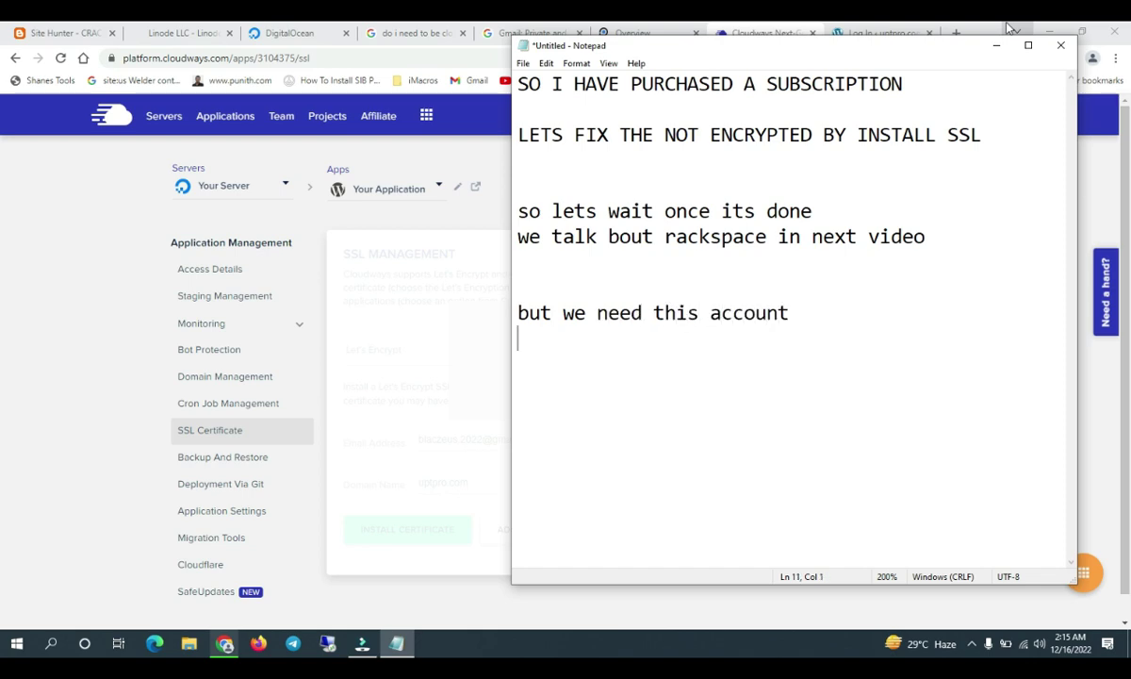
key("Return")
type("i")
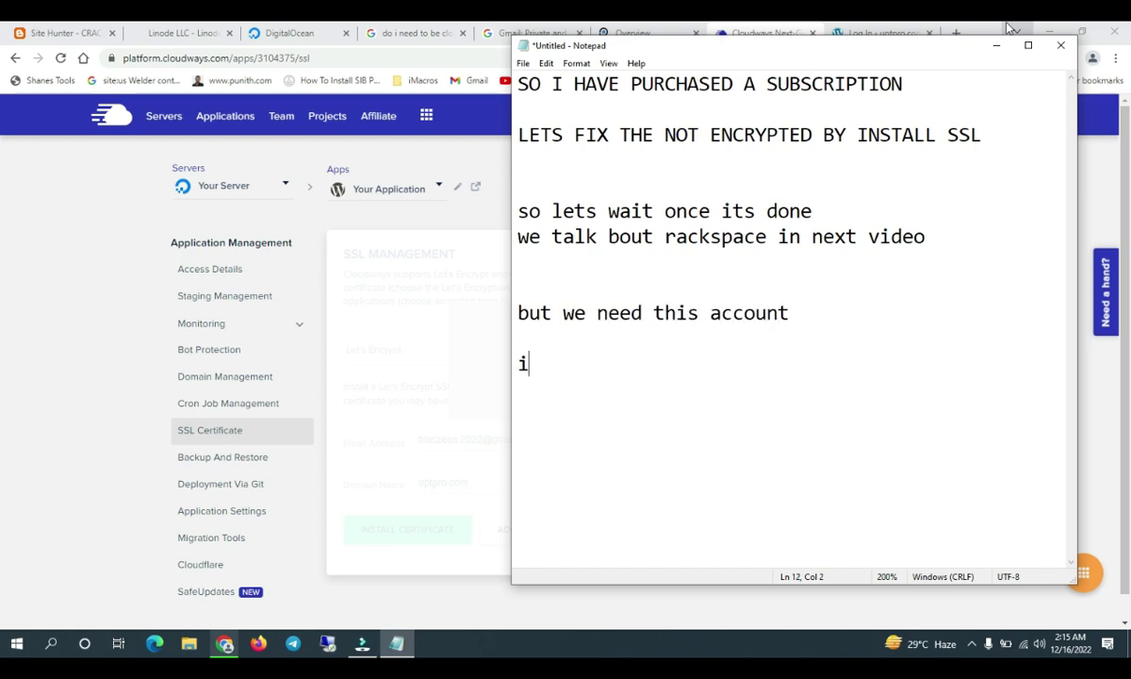